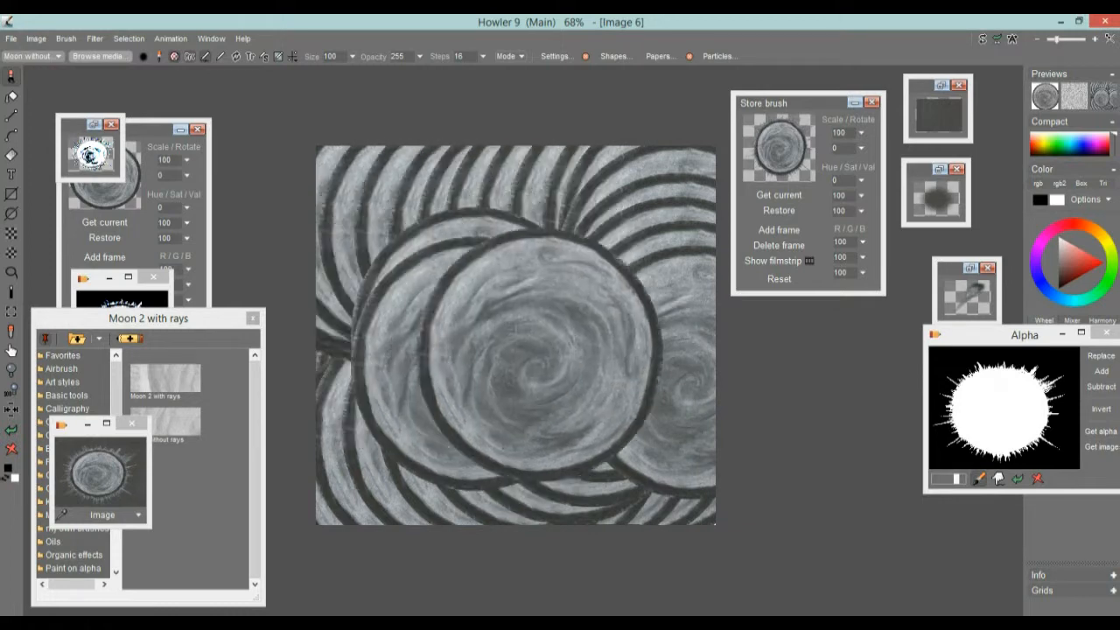
Select the Moon 2 with rays brush preset and try it out with strokes on the canvas
{"action": "left_click", "coordinate": [160, 383]}
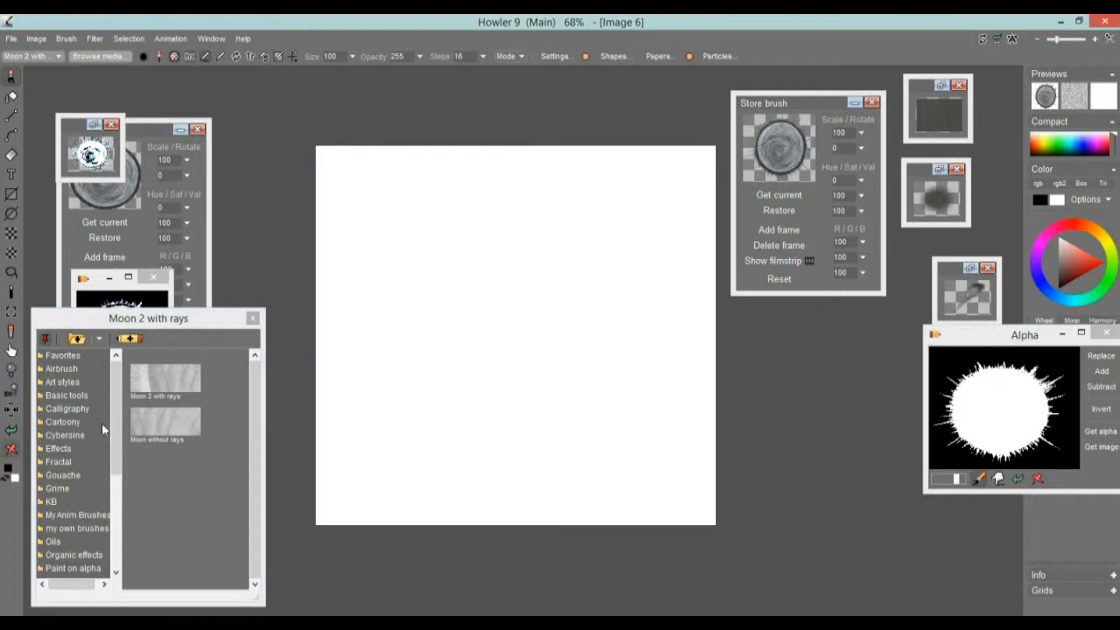
{"action": "left_click", "coordinate": [166, 39]}
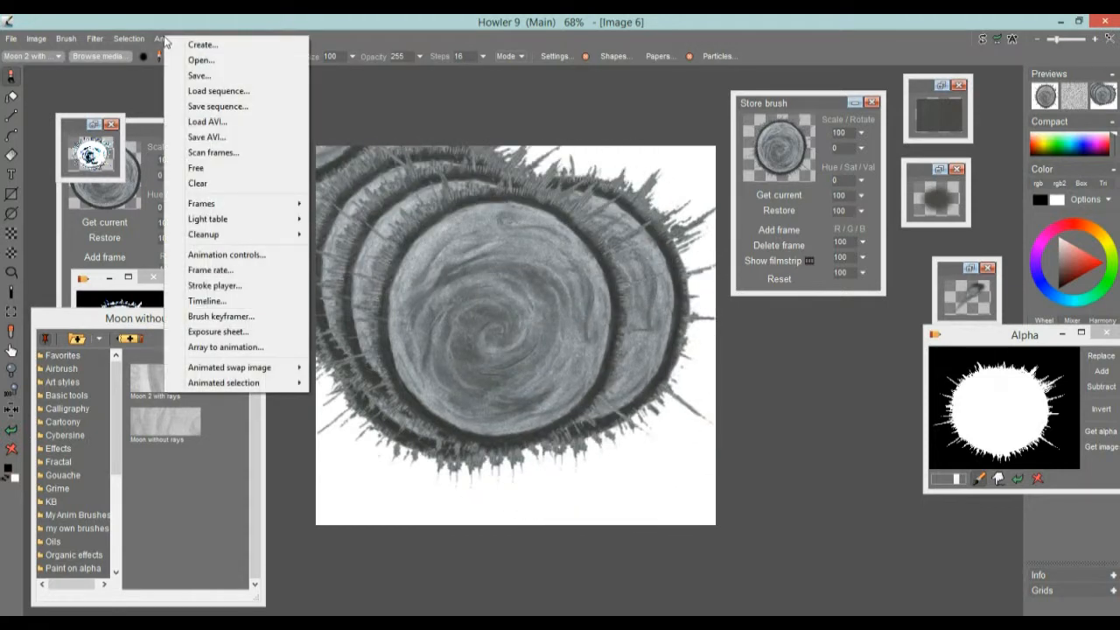
{"action": "left_click", "coordinate": [232, 321]}
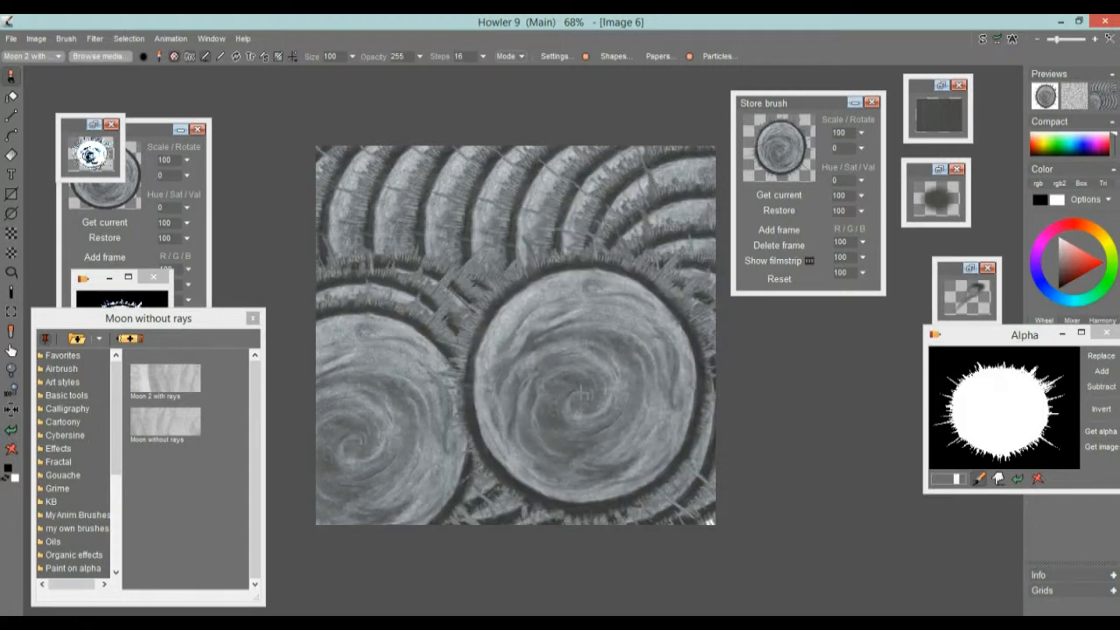
Close the Store brush windows and the Alpha window that float around the canvas
{"action": "left_click", "coordinate": [871, 103]}
{"action": "left_click", "coordinate": [959, 86]}
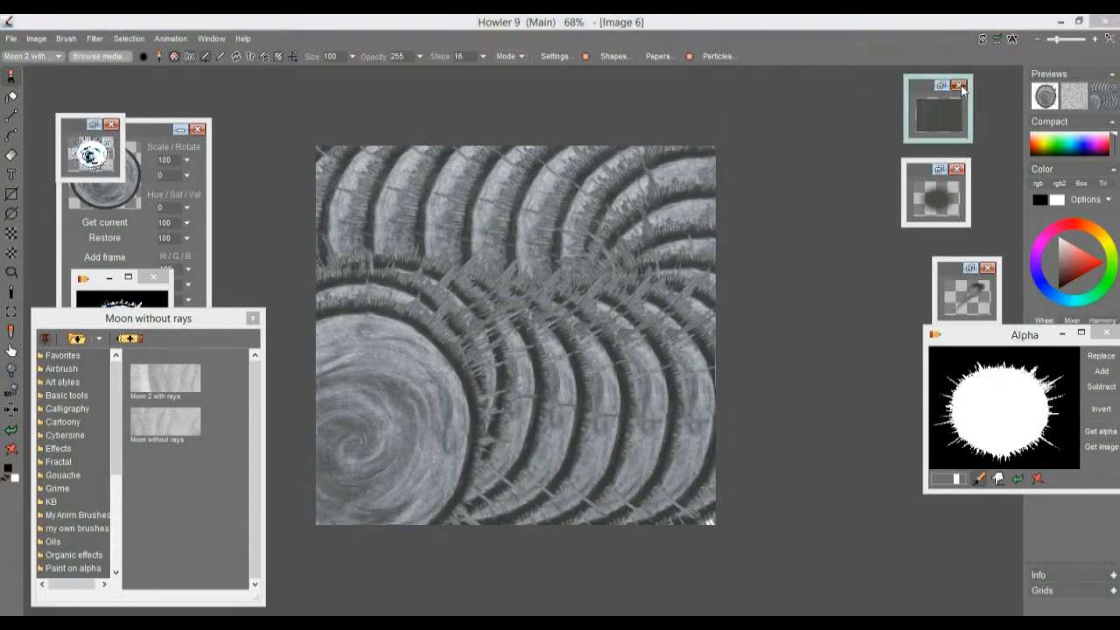
{"action": "left_click", "coordinate": [959, 169]}
{"action": "left_click", "coordinate": [988, 268]}
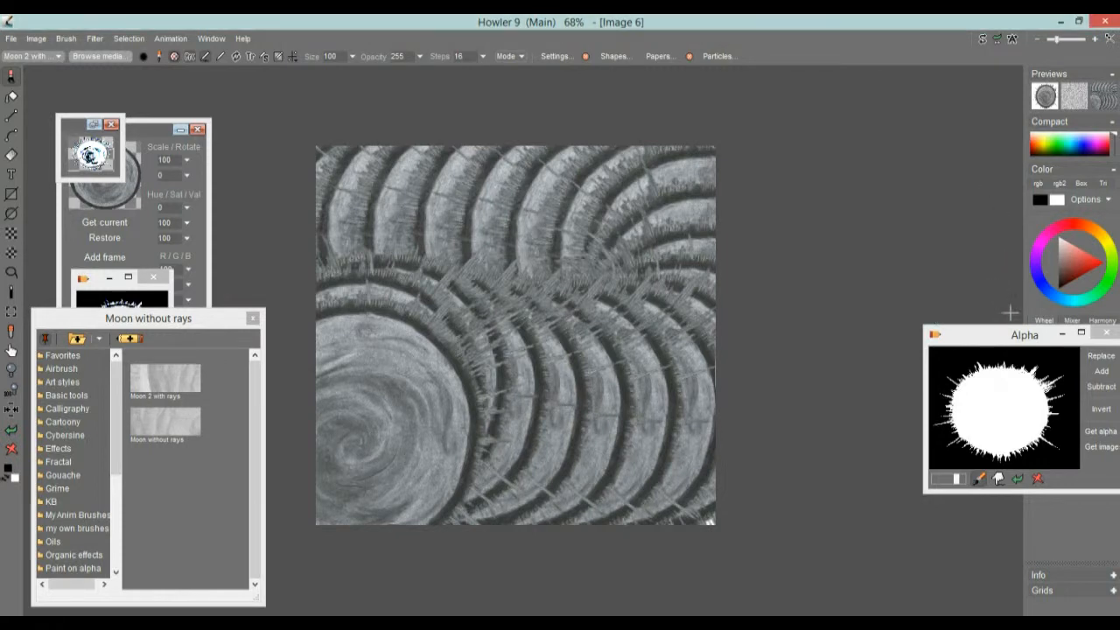
{"action": "left_click", "coordinate": [1106, 336]}
{"action": "left_click", "coordinate": [111, 124]}
{"action": "left_click", "coordinate": [197, 129]}
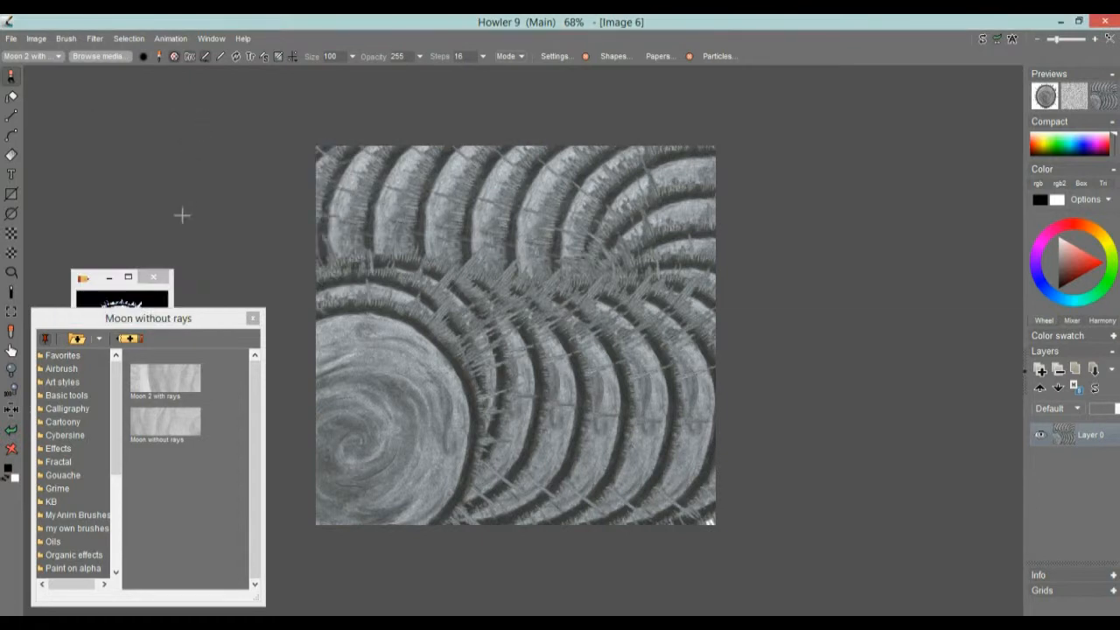
Move the brush presets window higher and close the two remaining stored image windows beside the canvas
{"action": "left_click", "coordinate": [153, 279]}
{"action": "left_click_drag", "start_coordinate": [148, 321], "coordinate": [183, 137]}
{"action": "left_click", "coordinate": [134, 429]}
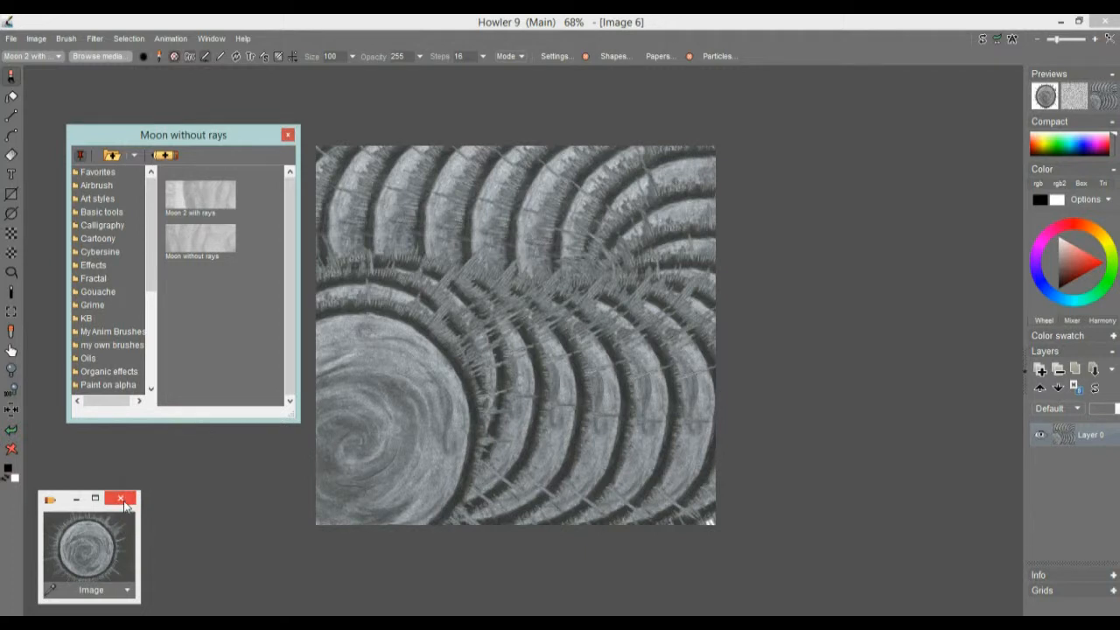
{"action": "left_click", "coordinate": [121, 500]}
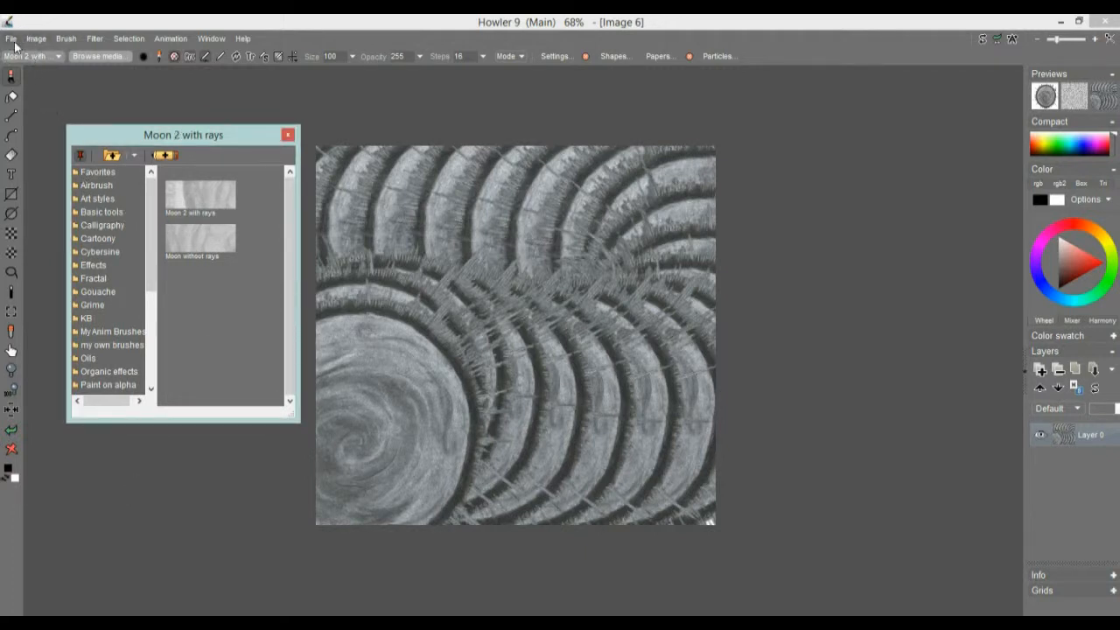
Open Scan.jpeg from the Steve's Moon folder, replacing the current image and discarding its changes
{"action": "left_click", "coordinate": [11, 38]}
{"action": "left_click", "coordinate": [50, 67]}
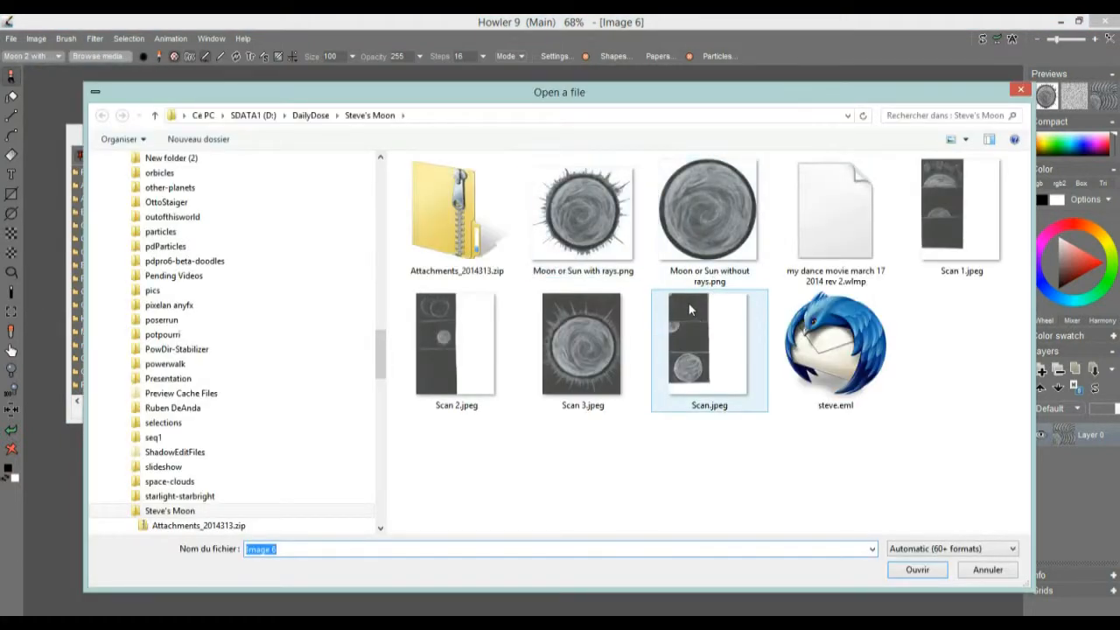
{"action": "left_click", "coordinate": [690, 309]}
{"action": "left_click", "coordinate": [913, 571]}
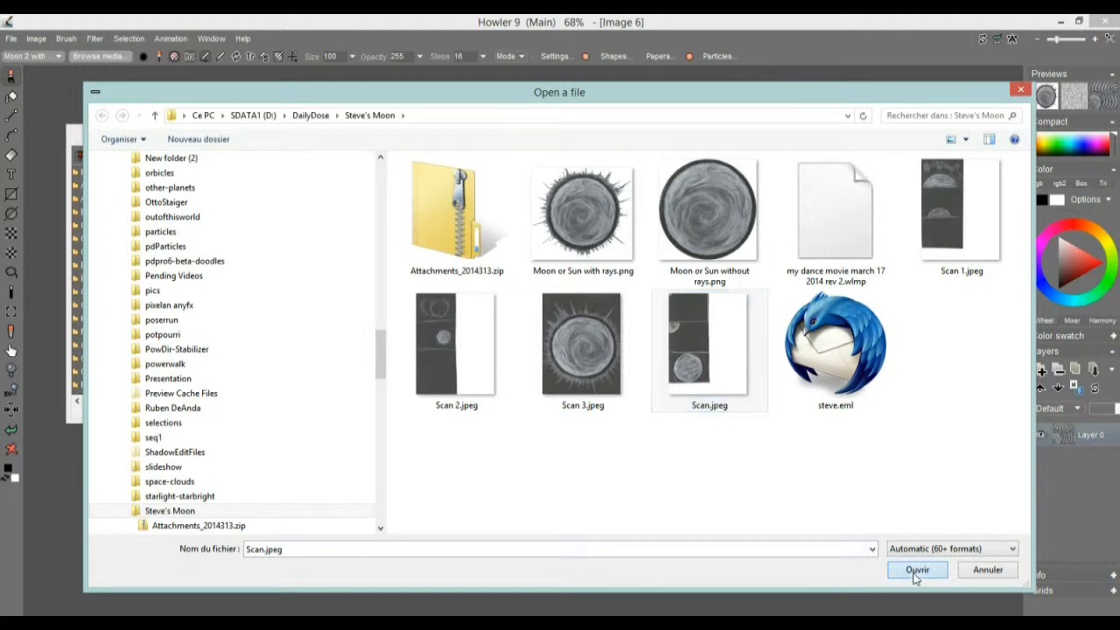
{"action": "left_click", "coordinate": [583, 372]}
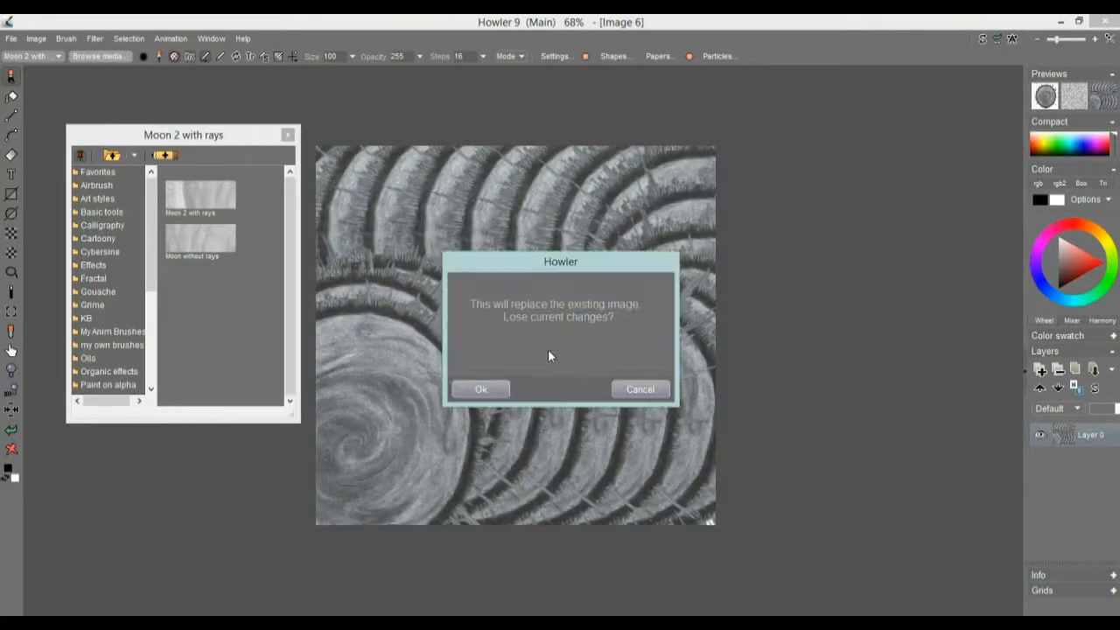
{"action": "left_click", "coordinate": [484, 387]}
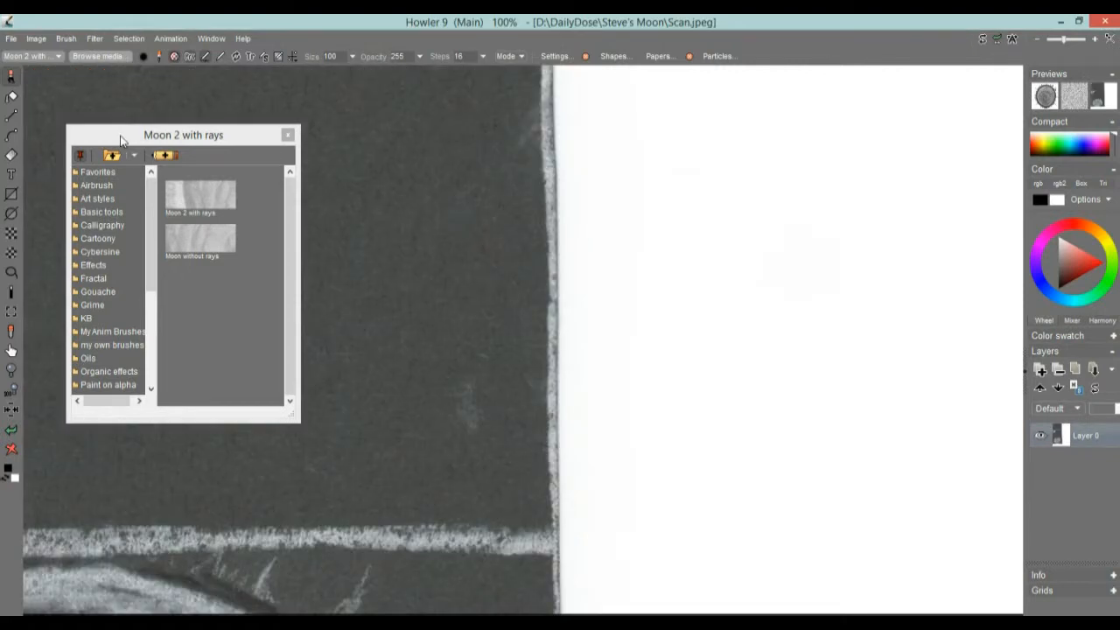
Move the brush presets window off the scanned drawing and bring the scan's uppermost dark paper panel into view
{"action": "mouse_move", "coordinate": [122, 137]}
{"action": "left_mouse_down"}
{"action": "mouse_move", "coordinate": [143, 221]}
{"action": "mouse_move", "coordinate": [70, 328]}
{"action": "mouse_move", "coordinate": [80, 299]}
{"action": "mouse_move", "coordinate": [951, 340]}
{"action": "mouse_move", "coordinate": [948, 350]}
{"action": "left_mouse_up"}
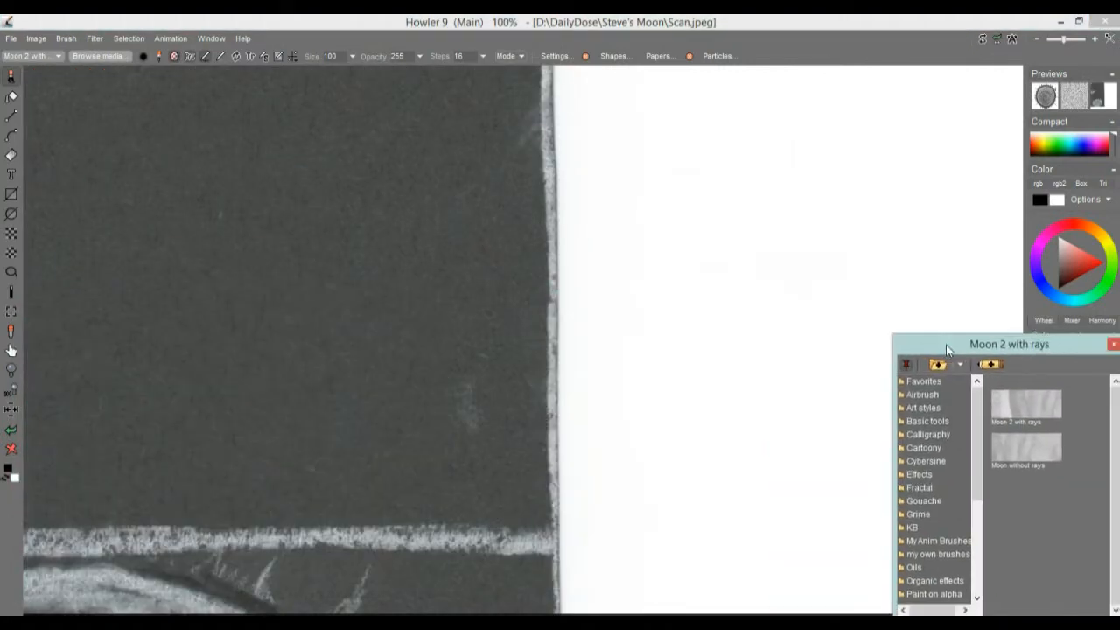
{"action": "scroll", "coordinate": [479, 333], "scroll_direction": "down", "scroll_amount": 5}
{"action": "scroll", "coordinate": [480, 333], "scroll_direction": "down", "scroll_amount": 1}
{"action": "left_click_drag", "start_coordinate": [359, 282], "coordinate": [436, 350]}
{"action": "left_click_drag", "start_coordinate": [432, 230], "coordinate": [417, 338]}
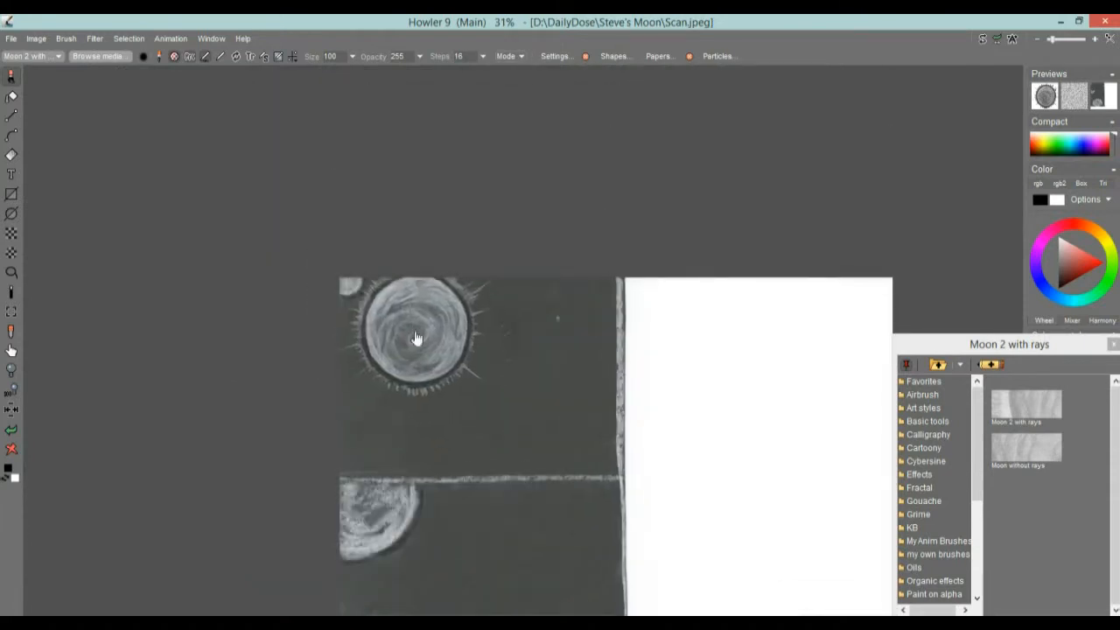
{"action": "scroll", "coordinate": [528, 325], "scroll_direction": "up", "scroll_amount": 3}
{"action": "mouse_move", "coordinate": [400, 378]}
{"action": "left_mouse_down"}
{"action": "mouse_move", "coordinate": [475, 283]}
{"action": "mouse_move", "coordinate": [466, 297]}
{"action": "left_mouse_up"}
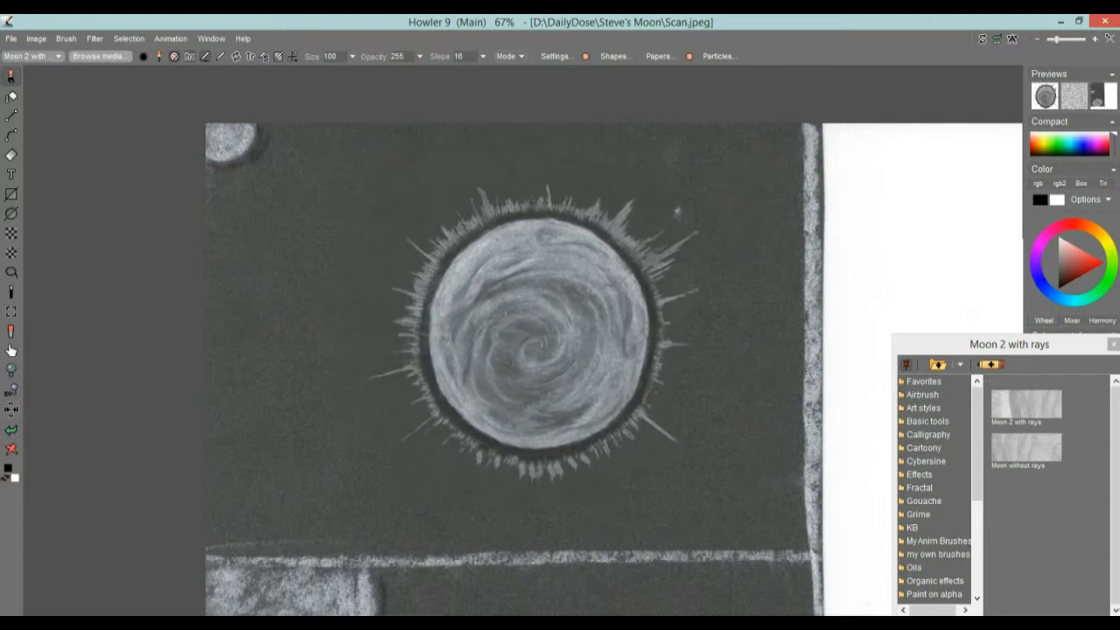
Examine the dark paper panels of the scan with the rayed moon brush held over them
{"action": "left_click_drag", "start_coordinate": [564, 486], "coordinate": [541, 217]}
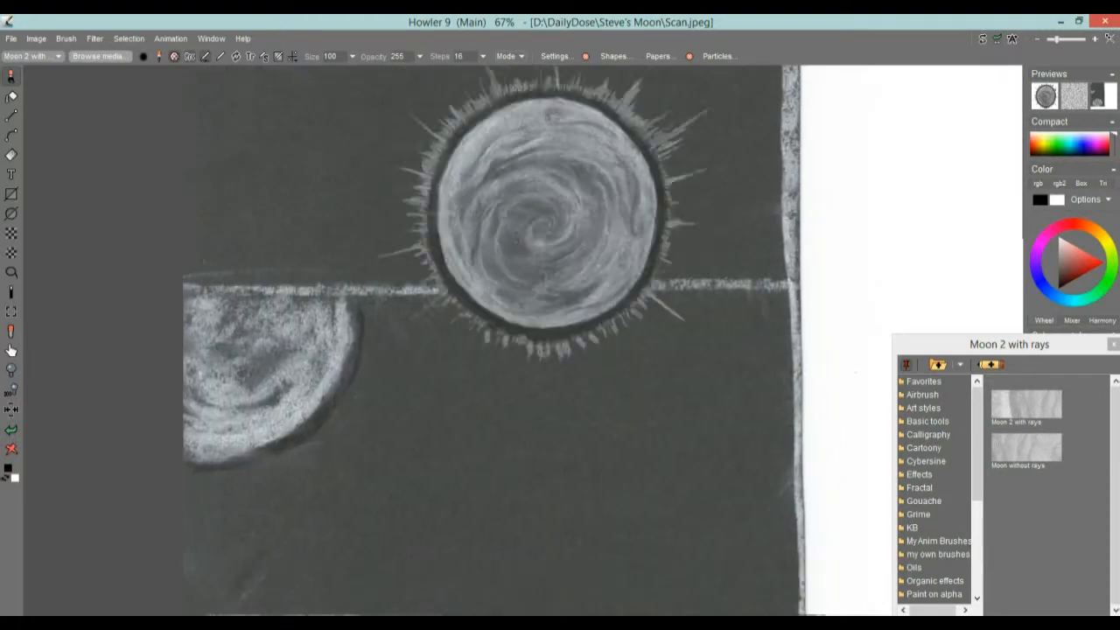
{"action": "left_click_drag", "start_coordinate": [573, 431], "coordinate": [588, 146]}
{"action": "left_click_drag", "start_coordinate": [585, 410], "coordinate": [587, 146]}
{"action": "left_click_drag", "start_coordinate": [610, 405], "coordinate": [614, 312]}
{"action": "left_click_drag", "start_coordinate": [612, 354], "coordinate": [613, 508]}
{"action": "left_click_drag", "start_coordinate": [560, 307], "coordinate": [571, 467]}
{"action": "mouse_move", "coordinate": [503, 231]}
{"action": "left_mouse_down"}
{"action": "mouse_move", "coordinate": [502, 514]}
{"action": "mouse_move", "coordinate": [506, 441]}
{"action": "left_mouse_up"}
{"action": "mouse_move", "coordinate": [502, 260]}
{"action": "left_mouse_down"}
{"action": "mouse_move", "coordinate": [502, 386]}
{"action": "mouse_move", "coordinate": [582, 361]}
{"action": "mouse_move", "coordinate": [747, 358]}
{"action": "mouse_move", "coordinate": [463, 388]}
{"action": "mouse_move", "coordinate": [565, 379]}
{"action": "mouse_move", "coordinate": [598, 362]}
{"action": "mouse_move", "coordinate": [556, 360]}
{"action": "left_mouse_up"}
{"action": "mouse_move", "coordinate": [544, 286]}
{"action": "left_mouse_down"}
{"action": "mouse_move", "coordinate": [534, 319]}
{"action": "mouse_move", "coordinate": [538, 303]}
{"action": "left_mouse_up"}
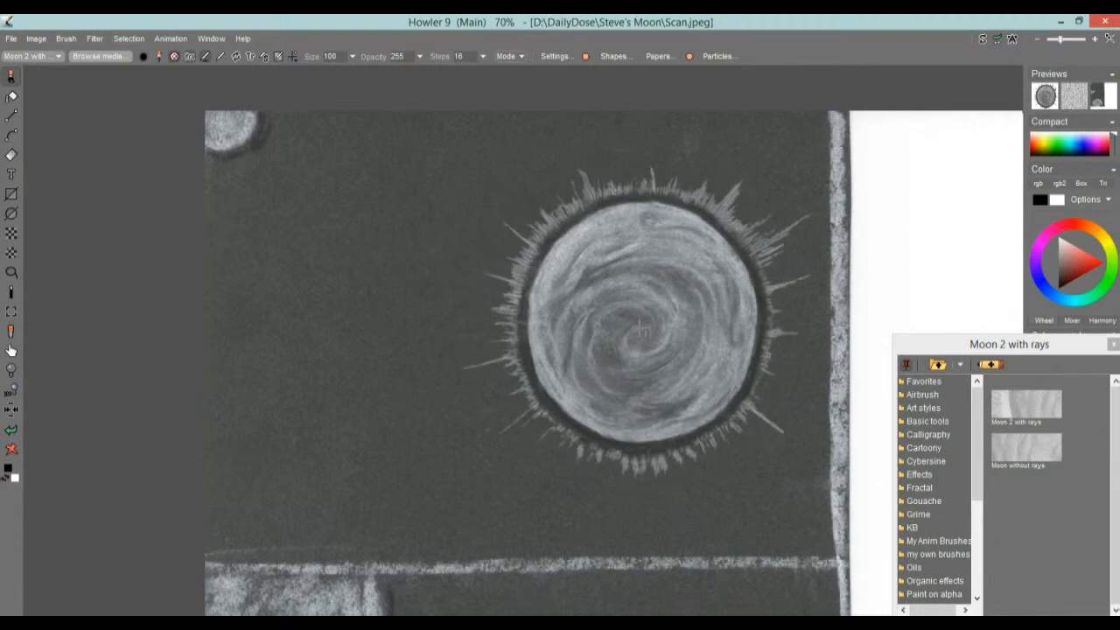
{"action": "mouse_move", "coordinate": [670, 350]}
{"action": "left_mouse_down"}
{"action": "mouse_move", "coordinate": [640, 350]}
{"action": "mouse_move", "coordinate": [663, 351]}
{"action": "left_mouse_up"}
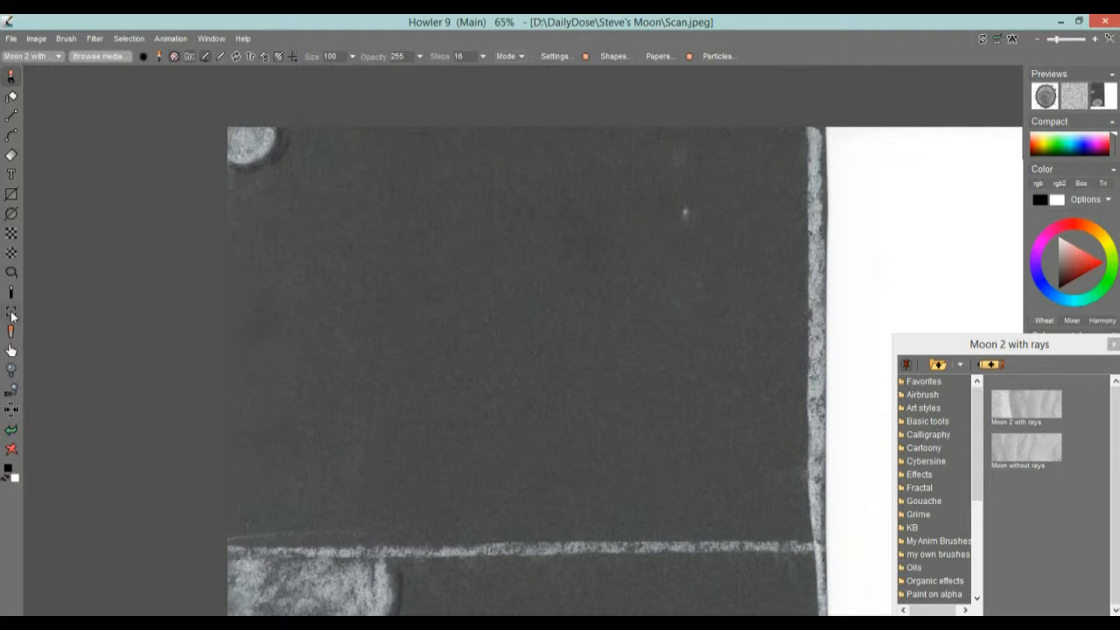
{"action": "left_click", "coordinate": [12, 233]}
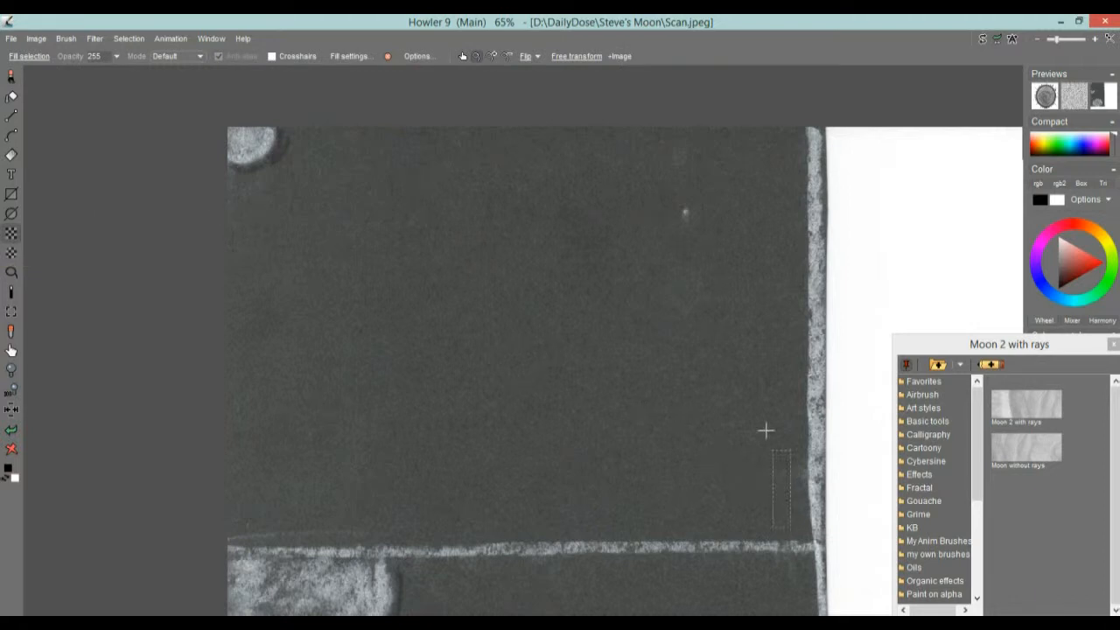
{"action": "left_click_drag", "start_coordinate": [286, 183], "coordinate": [233, 188]}
{"action": "left_click_drag", "start_coordinate": [251, 187], "coordinate": [253, 186]}
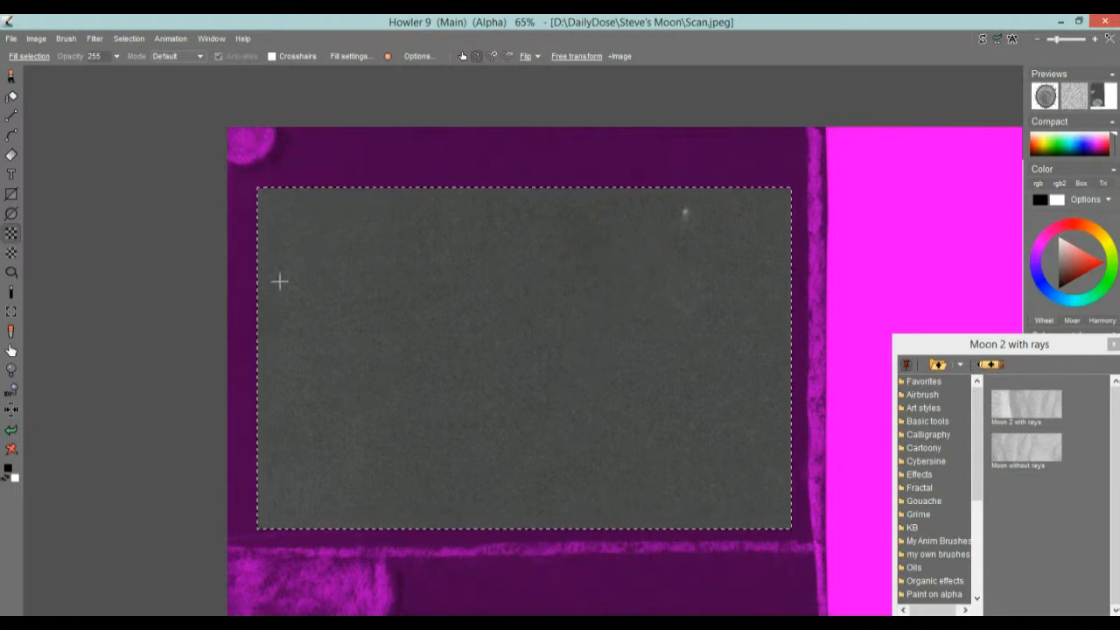
{"action": "left_click_drag", "start_coordinate": [727, 497], "coordinate": [727, 497]}
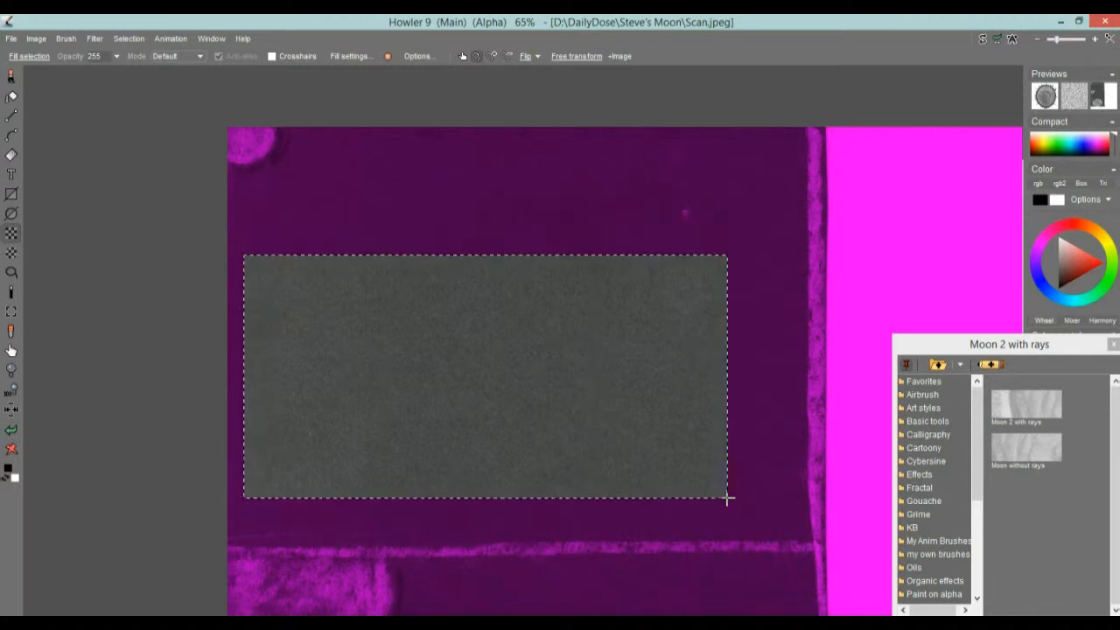
{"action": "left_click_drag", "start_coordinate": [513, 417], "coordinate": [689, 516]}
{"action": "left_click_drag", "start_coordinate": [613, 390], "coordinate": [765, 478]}
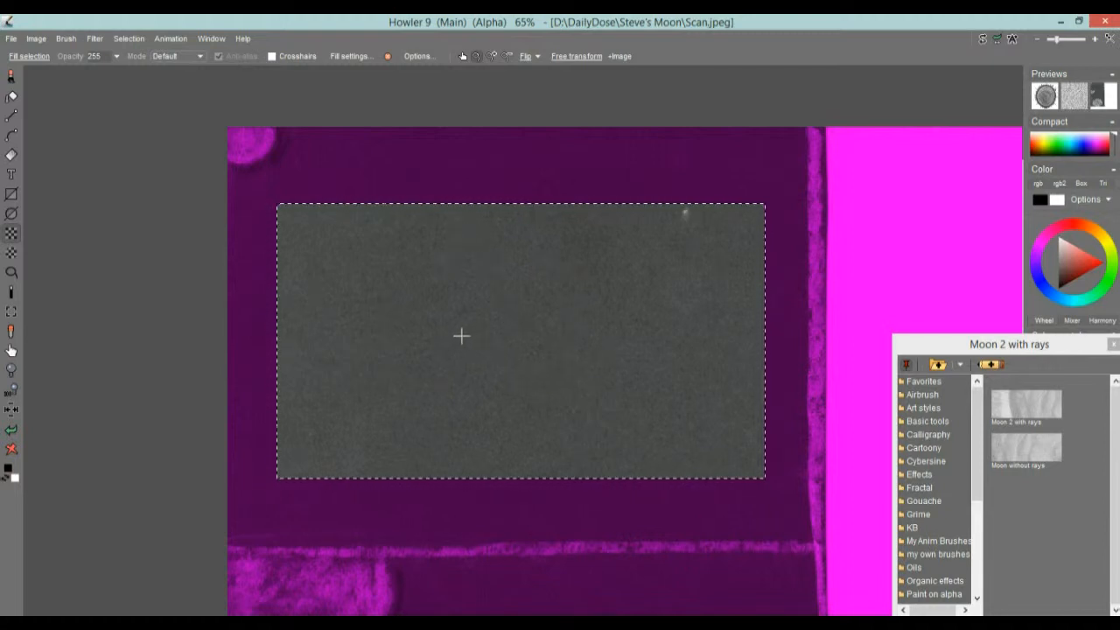
{"action": "left_click_drag", "start_coordinate": [549, 290], "coordinate": [517, 335]}
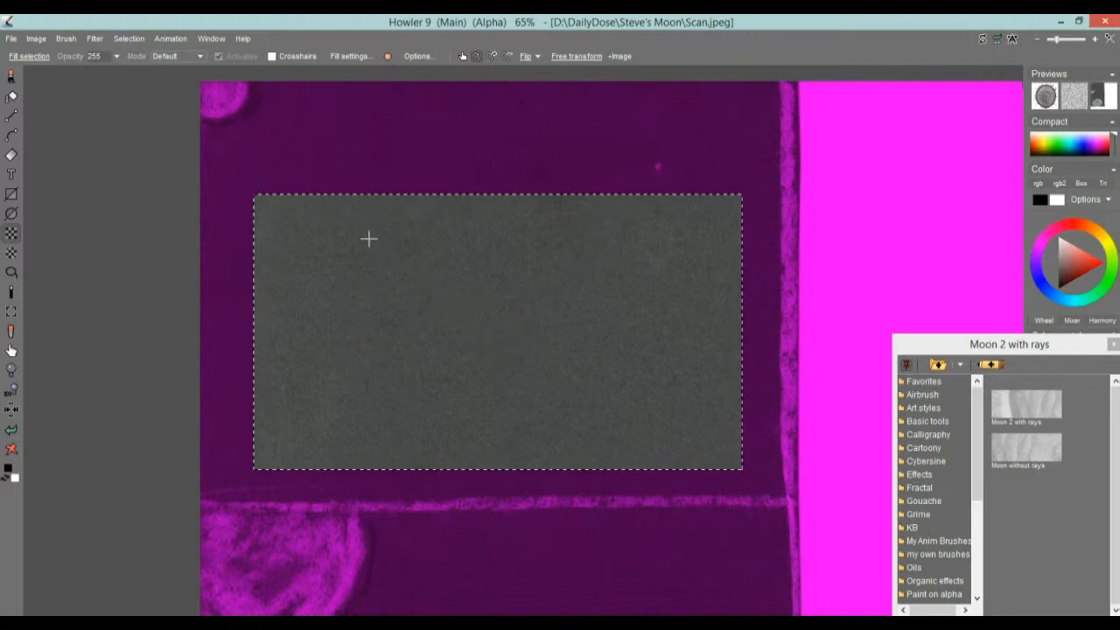
{"action": "left_click_drag", "start_coordinate": [367, 238], "coordinate": [405, 299]}
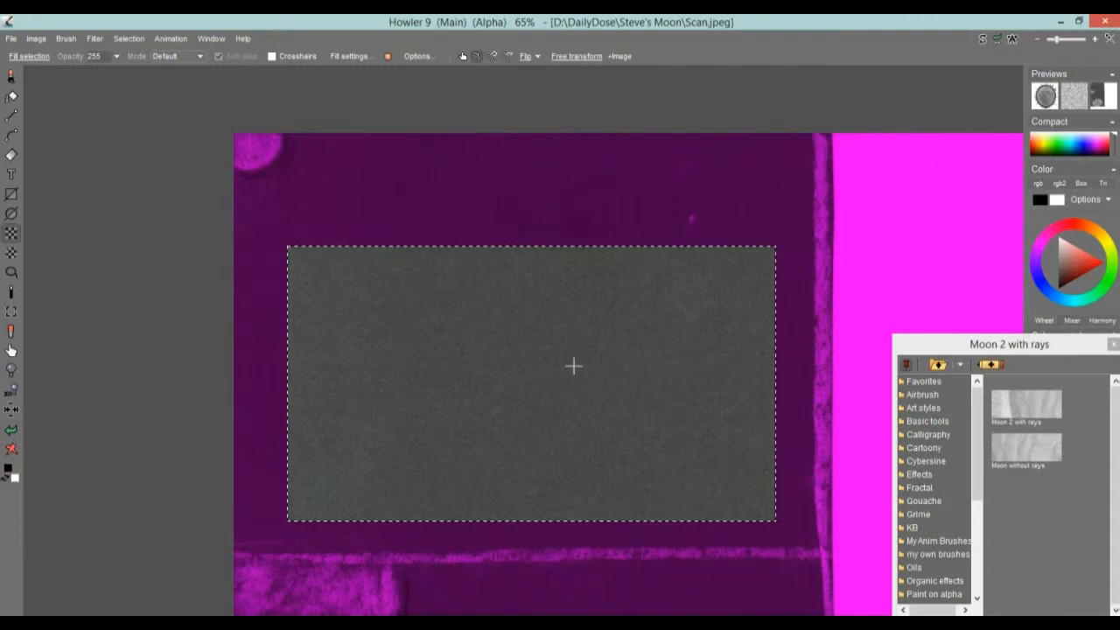
{"action": "key", "text": "ctrl+d"}
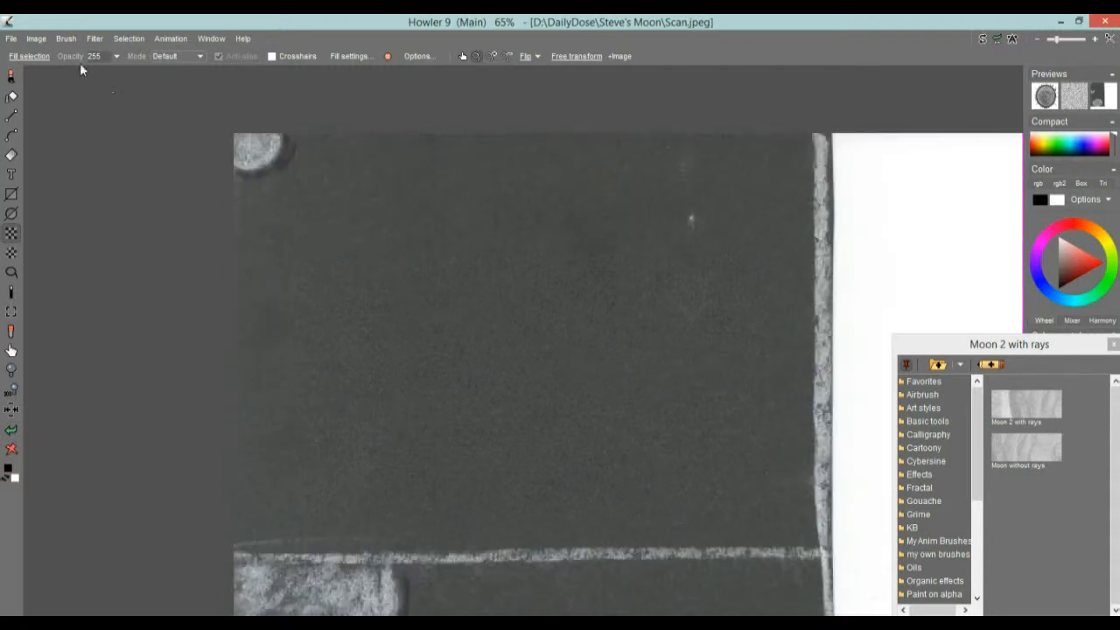
Start the Crop tool and fit its frame roughly over the scan's uppermost dark paper panel
{"action": "left_click", "coordinate": [36, 40]}
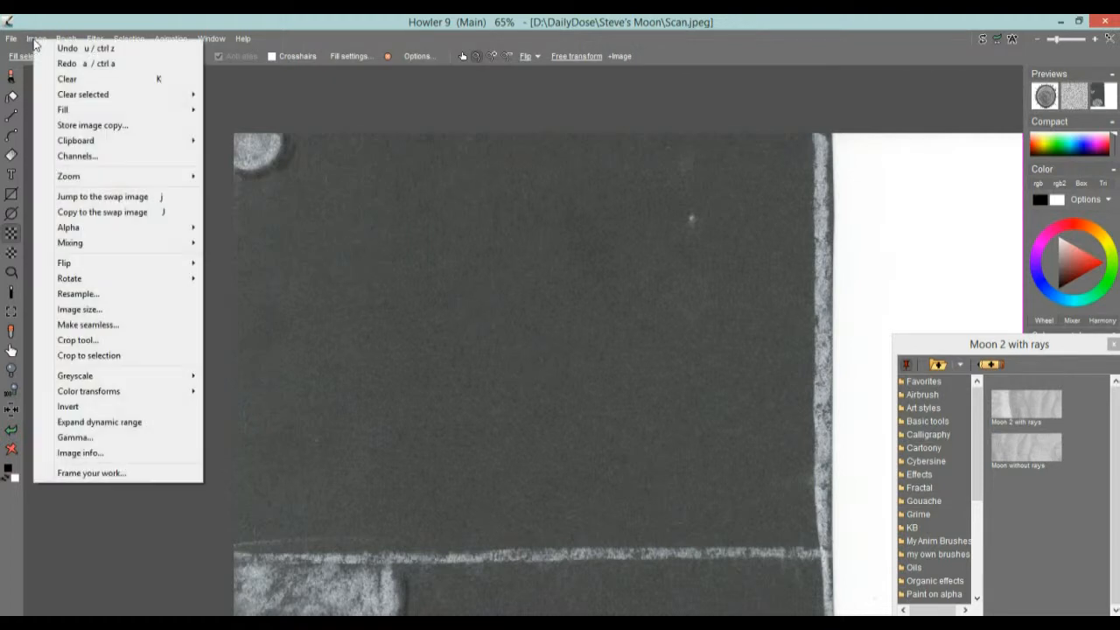
{"action": "left_click", "coordinate": [109, 342]}
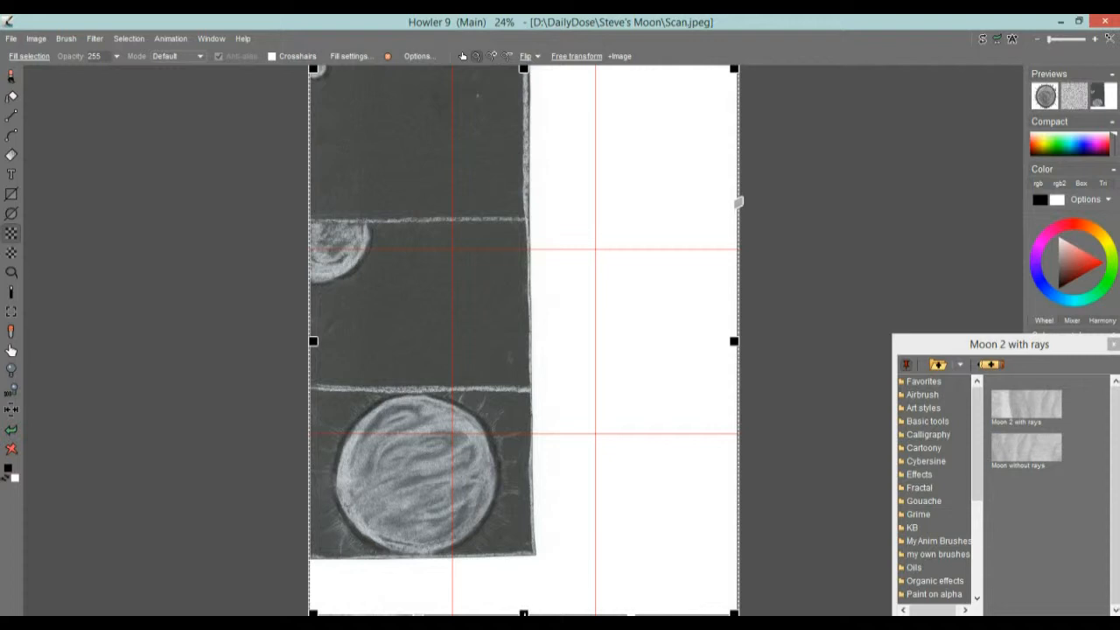
{"action": "left_click_drag", "start_coordinate": [523, 613], "coordinate": [529, 416]}
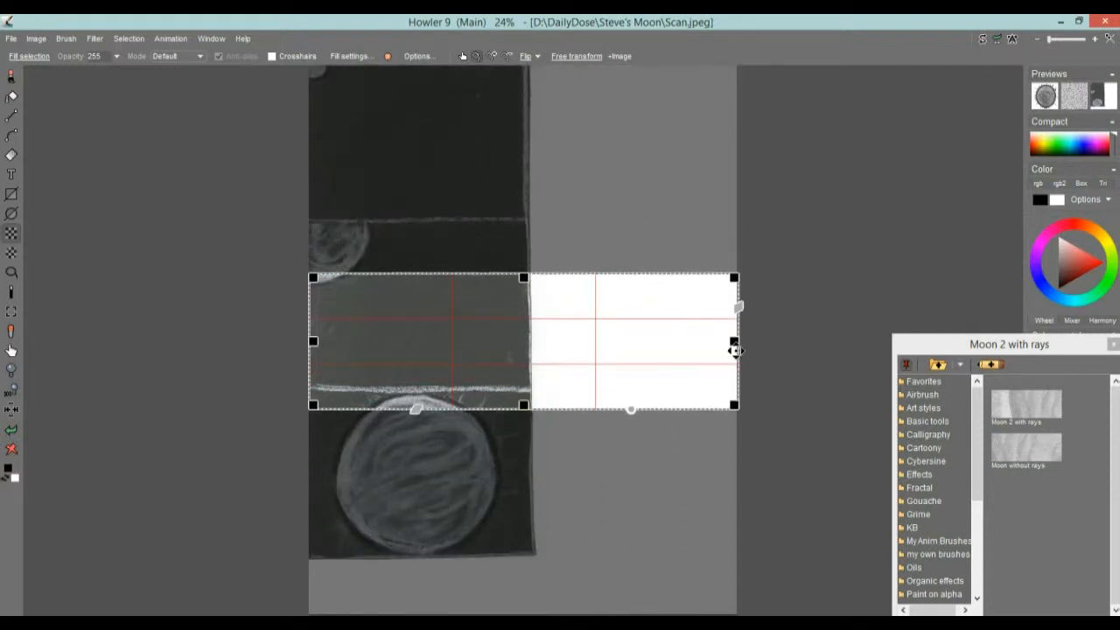
{"action": "left_click_drag", "start_coordinate": [736, 348], "coordinate": [637, 336]}
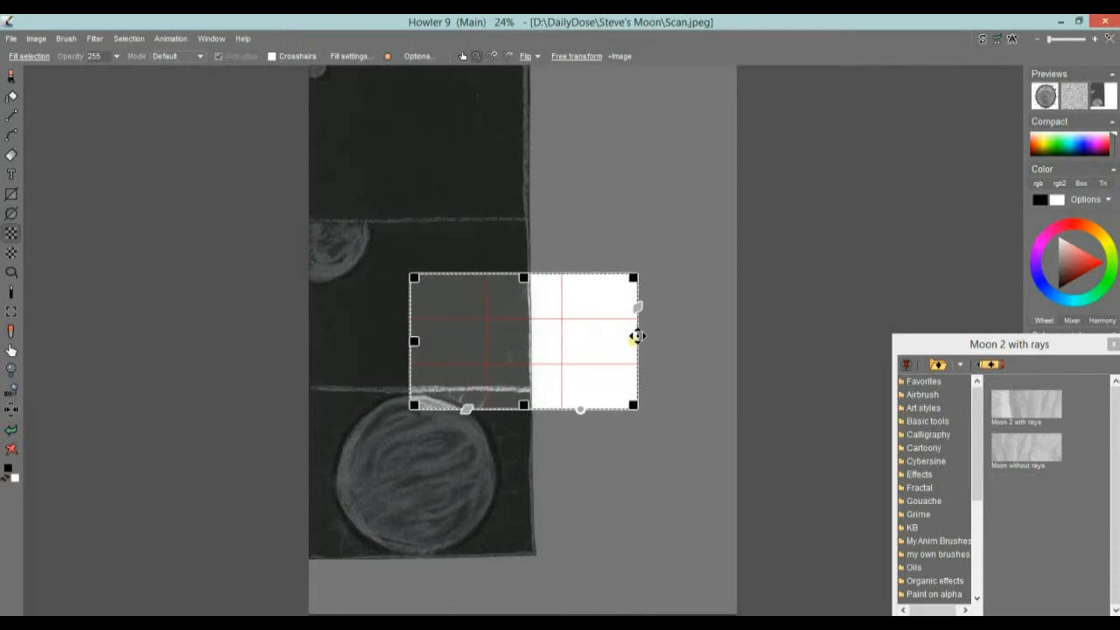
{"action": "left_click_drag", "start_coordinate": [549, 339], "coordinate": [456, 144]}
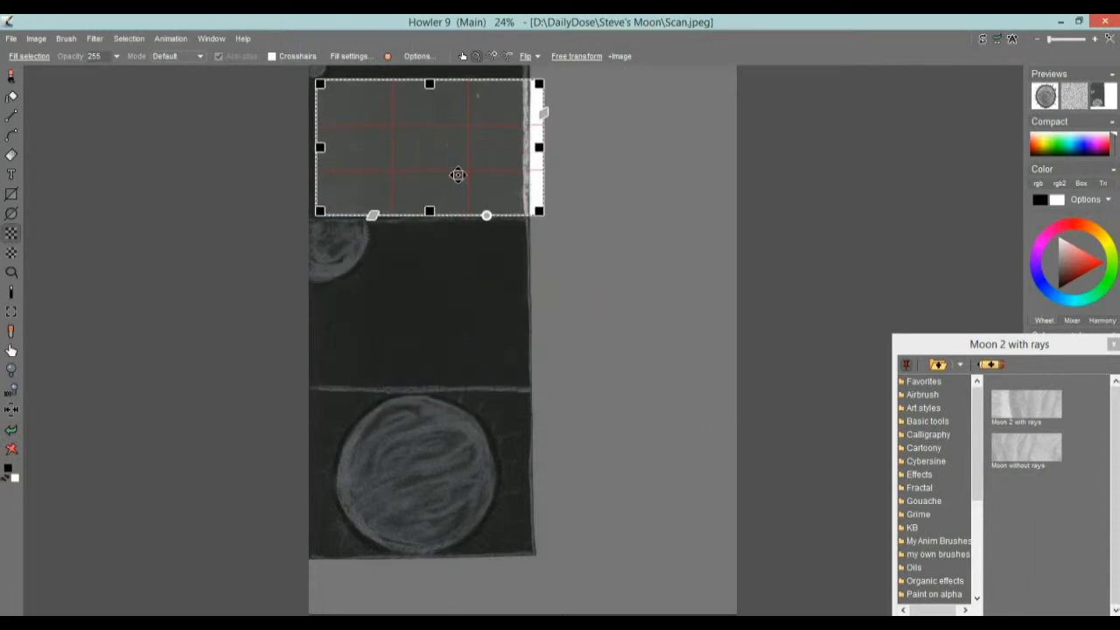
{"action": "left_click_drag", "start_coordinate": [448, 339], "coordinate": [471, 480]}
{"action": "left_click_drag", "start_coordinate": [415, 302], "coordinate": [503, 299]}
{"action": "left_click_drag", "start_coordinate": [383, 285], "coordinate": [453, 339]}
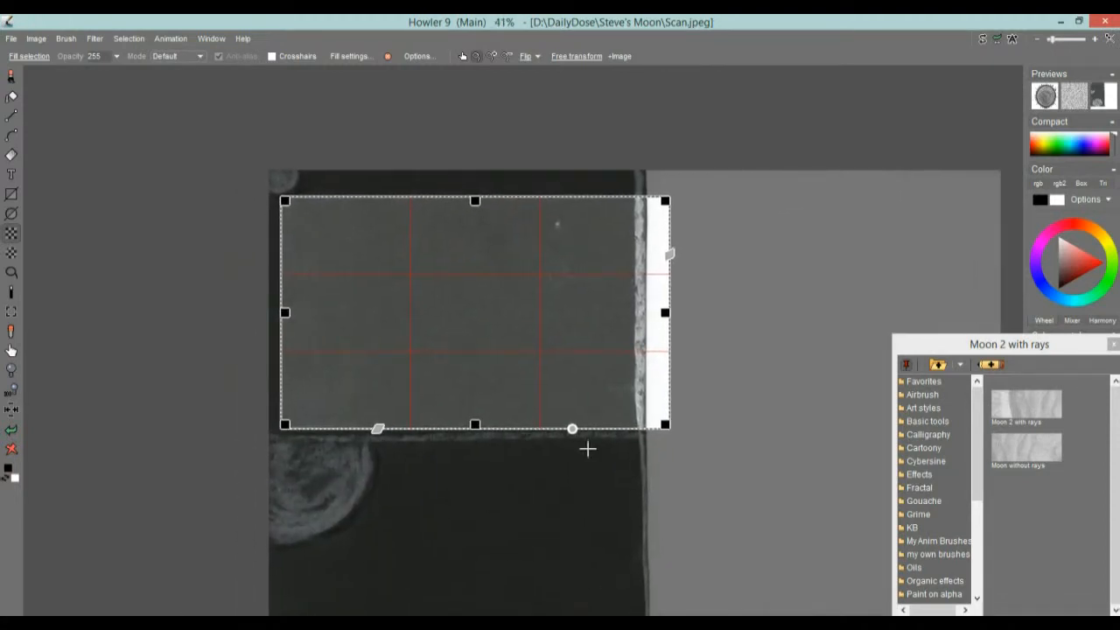
Shrink the crop frame to plain dark paper inside the panel, clear of the chalk lines, and crop the image to it
{"action": "left_click_drag", "start_coordinate": [666, 428], "coordinate": [613, 408]}
{"action": "left_click_drag", "start_coordinate": [506, 305], "coordinate": [470, 297]}
{"action": "left_click_drag", "start_coordinate": [439, 230], "coordinate": [439, 237]}
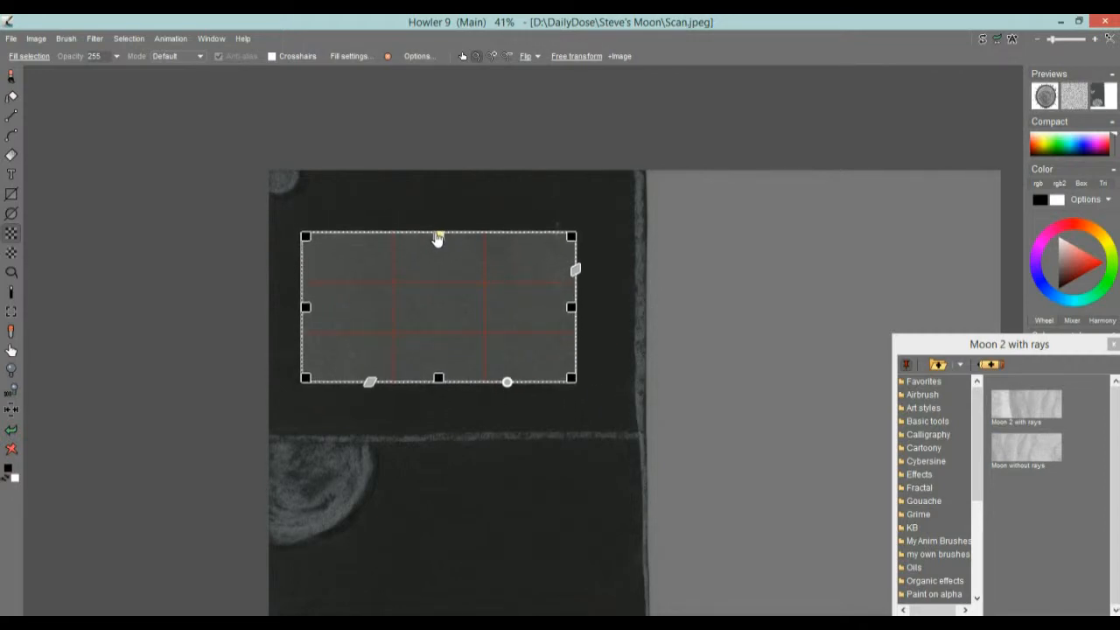
{"action": "left_click_drag", "start_coordinate": [455, 299], "coordinate": [478, 310]}
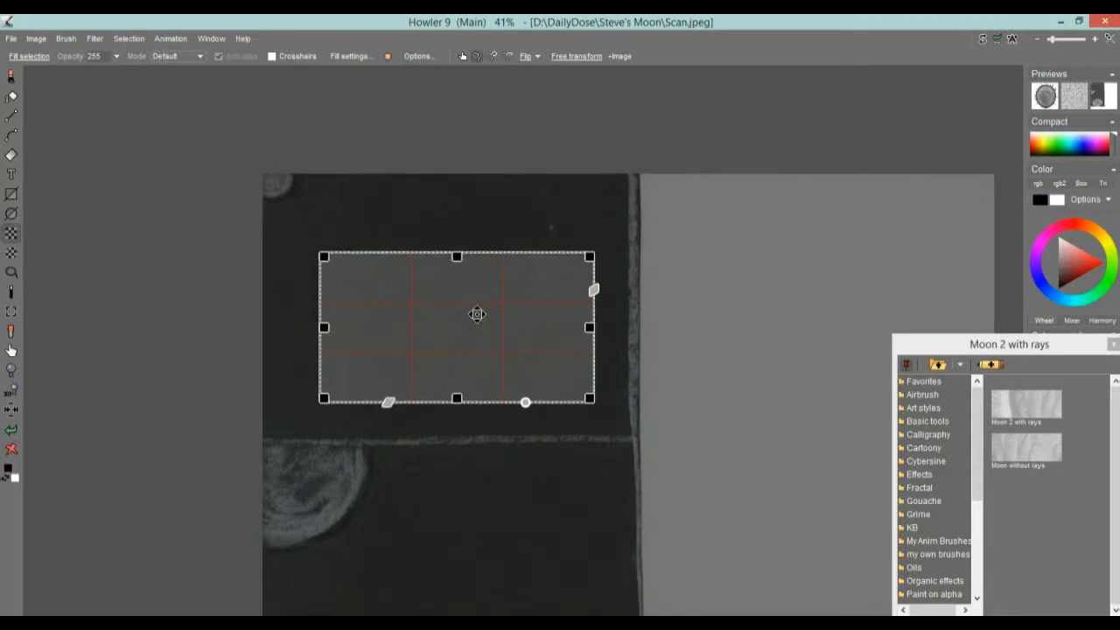
{"action": "right_click", "coordinate": [481, 307]}
{"action": "left_click", "coordinate": [526, 317]}
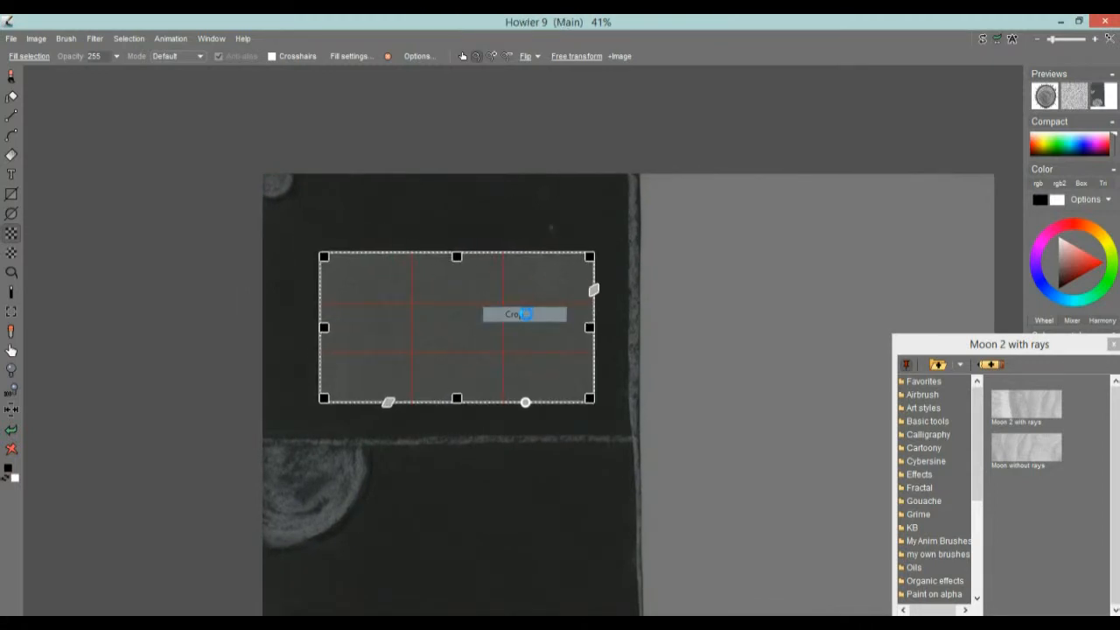
{"action": "scroll", "coordinate": [617, 359], "scroll_direction": "down", "scroll_amount": 1}
{"action": "scroll", "coordinate": [625, 308], "scroll_direction": "up", "scroll_amount": 2}
{"action": "scroll", "coordinate": [688, 312], "scroll_direction": "down", "scroll_amount": 3}
{"action": "scroll", "coordinate": [666, 319], "scroll_direction": "up", "scroll_amount": 3}
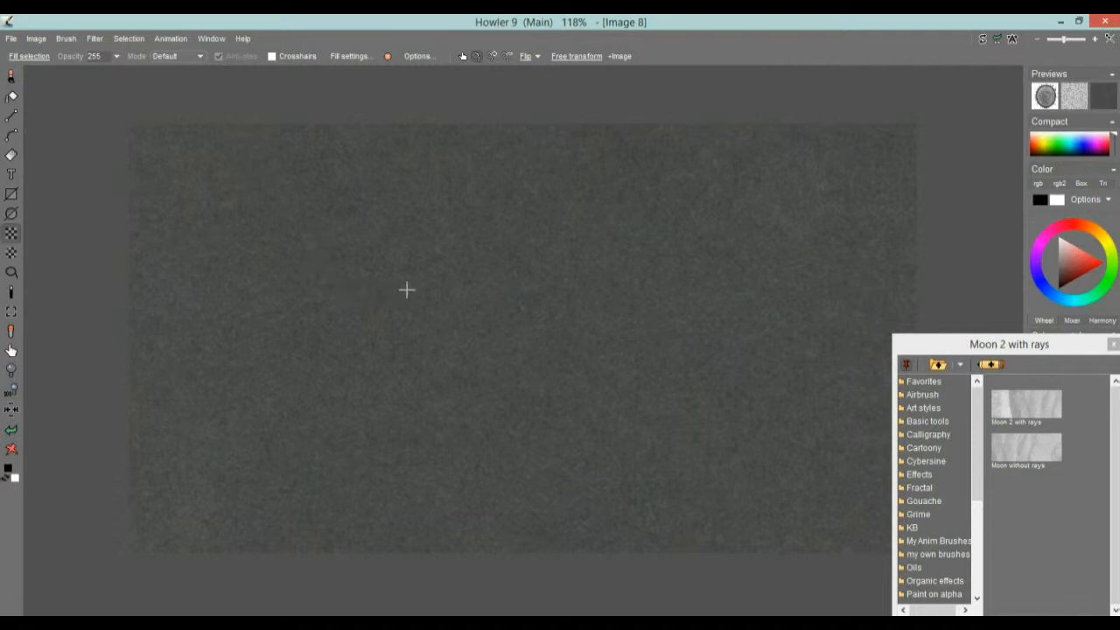
Check the pixel dimensions of the cropped paper image in its image information
{"action": "scroll", "coordinate": [408, 288], "scroll_direction": "up", "scroll_amount": 10}
{"action": "scroll", "coordinate": [513, 347], "scroll_direction": "down", "scroll_amount": 10}
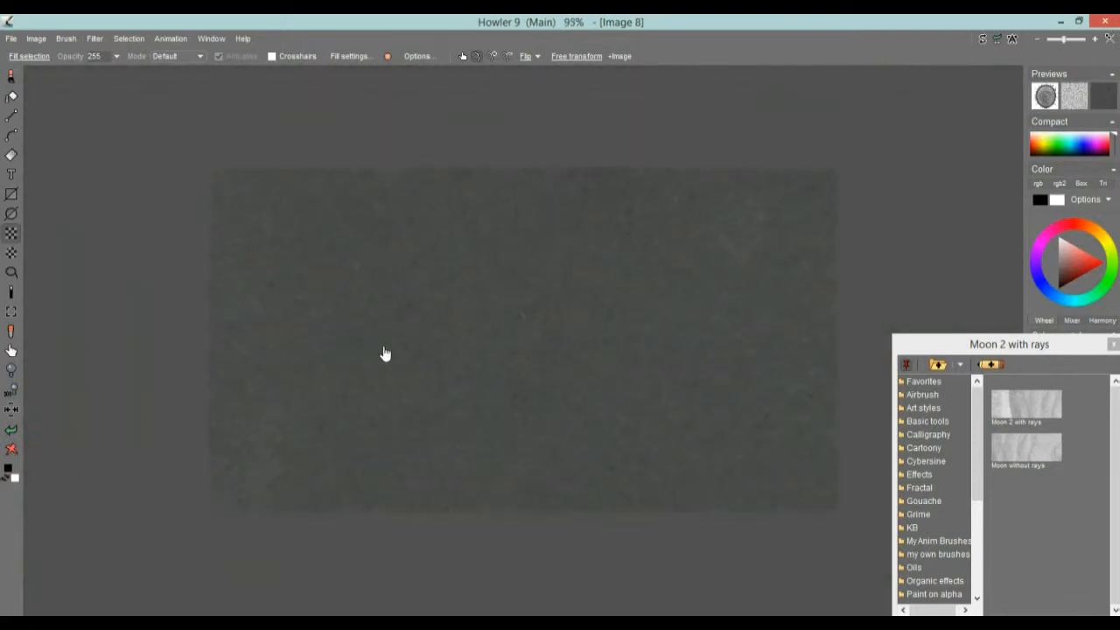
{"action": "left_click", "coordinate": [36, 40]}
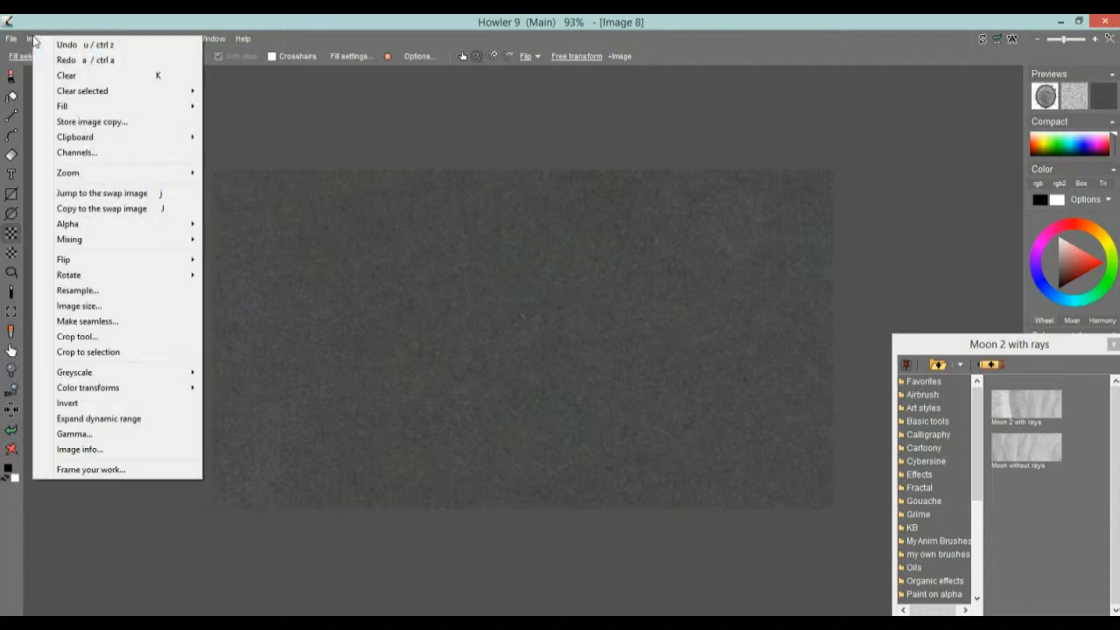
{"action": "left_click", "coordinate": [35, 41]}
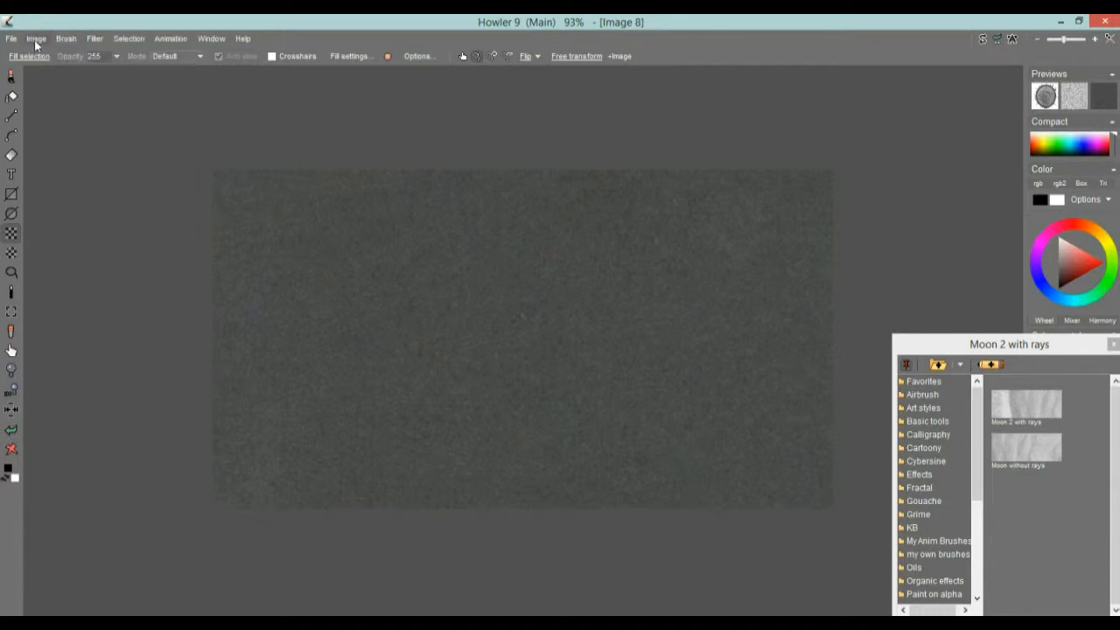
{"action": "left_click", "coordinate": [36, 40]}
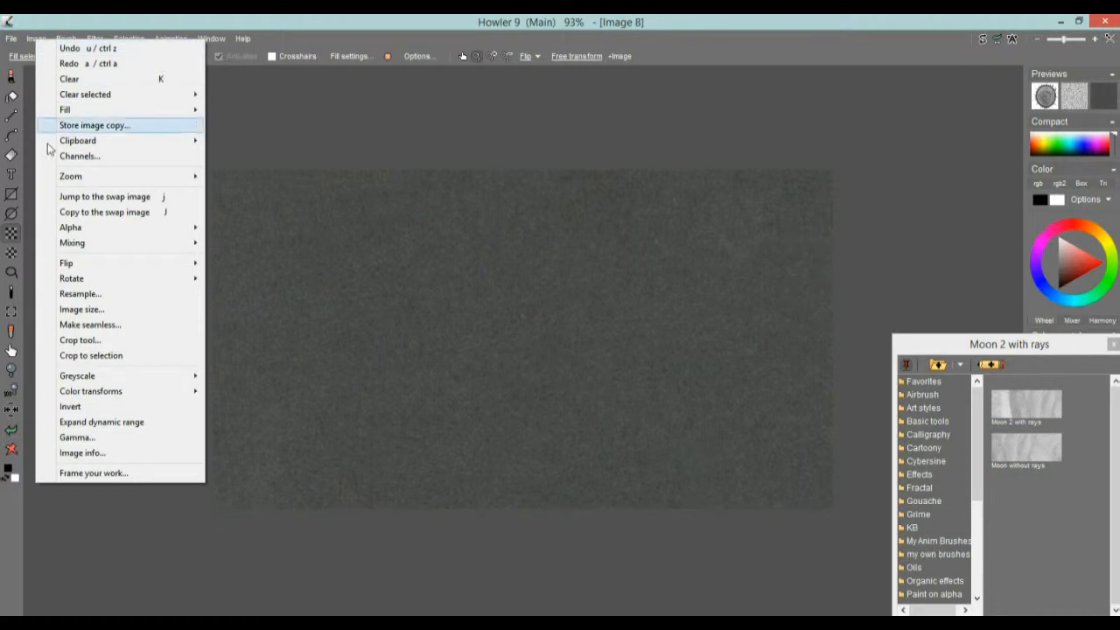
{"action": "left_click", "coordinate": [88, 453]}
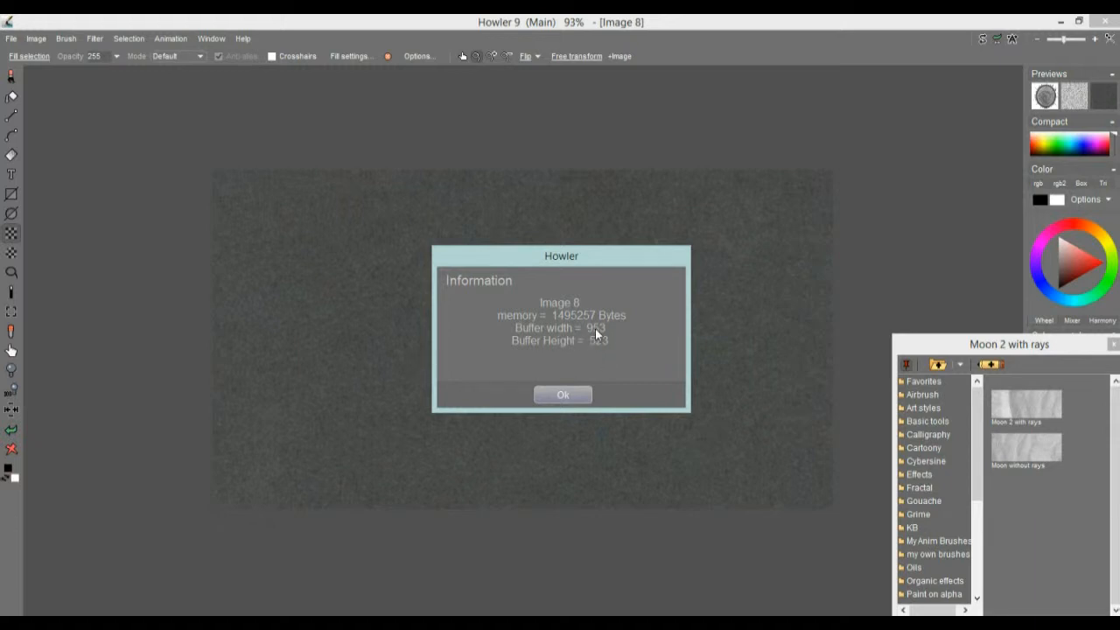
{"action": "left_click", "coordinate": [562, 396]}
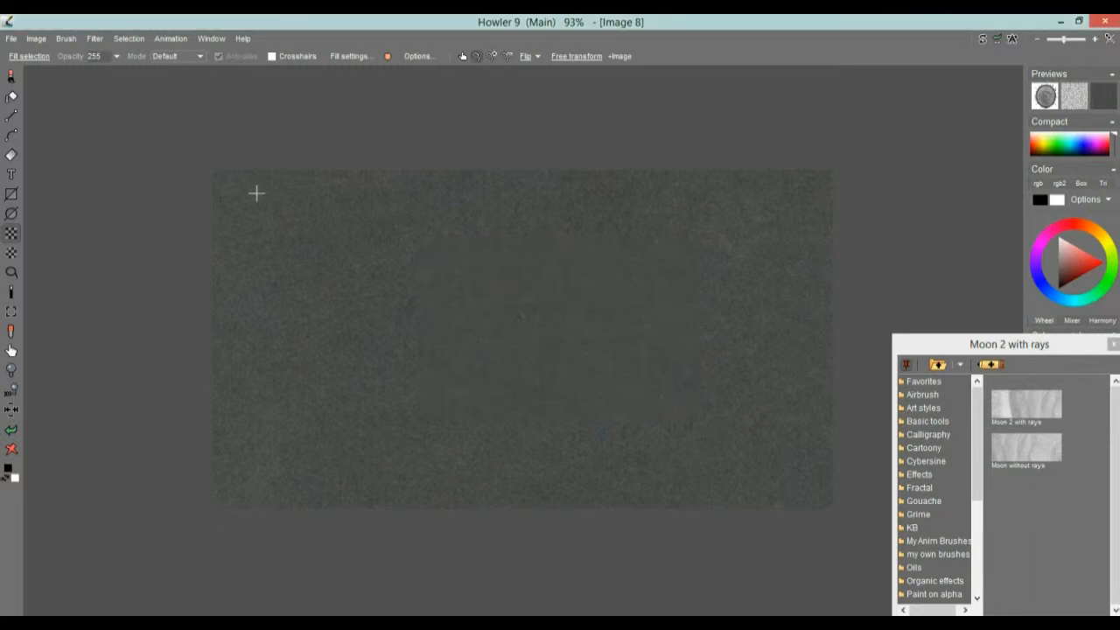
Resample the cropped paper image to 960 x 540 pixels with the proportions unconstrained
{"action": "left_click", "coordinate": [36, 39]}
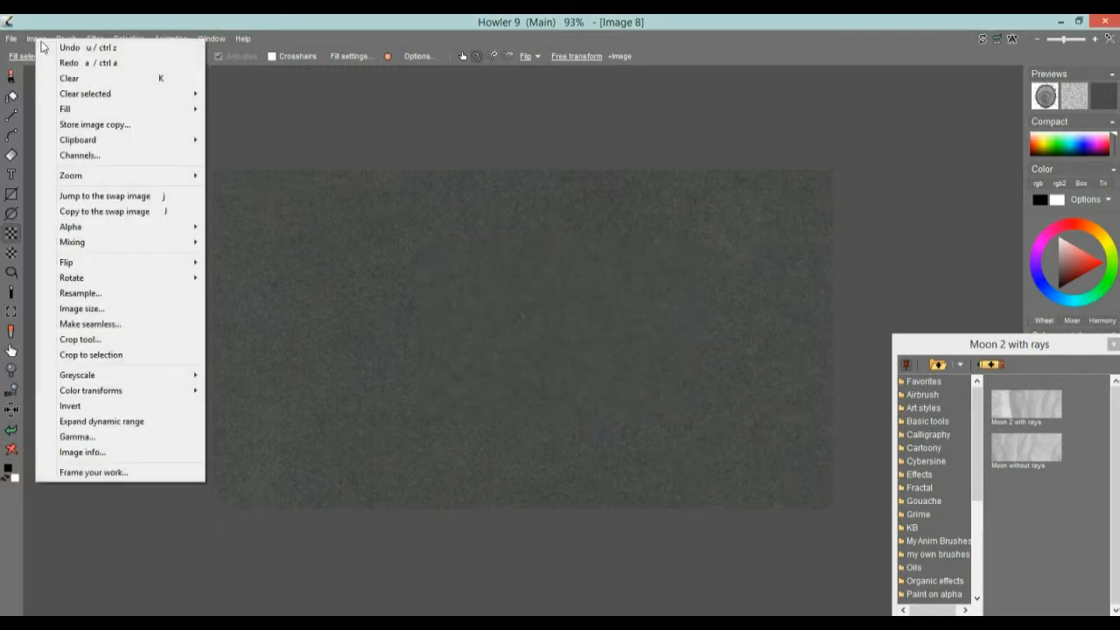
{"action": "left_click", "coordinate": [97, 296]}
{"action": "double_click", "coordinate": [509, 245]}
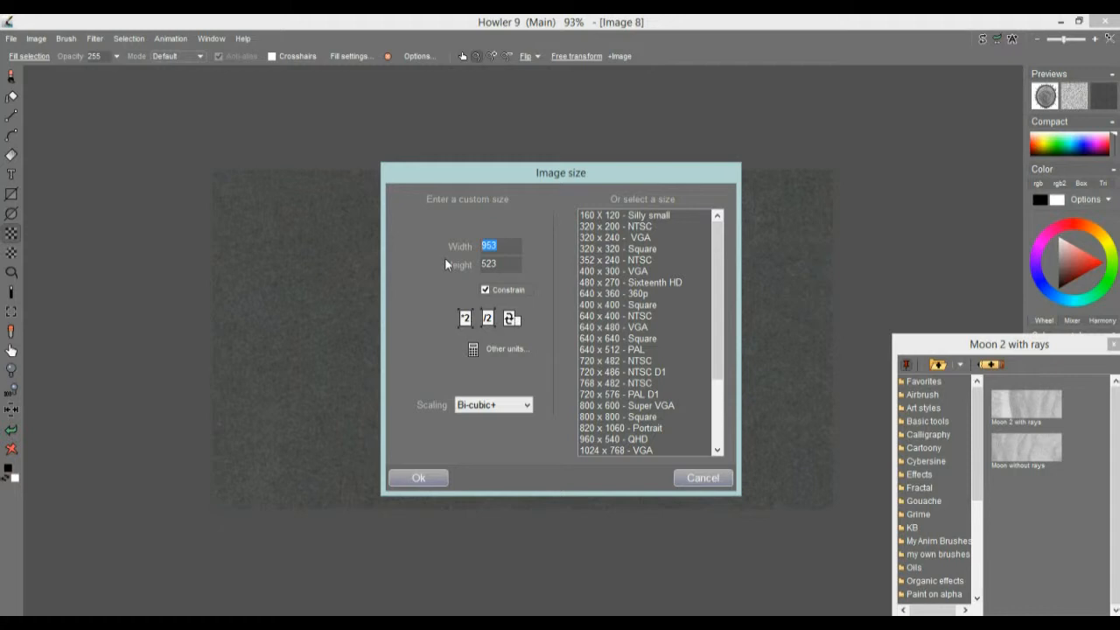
{"action": "type", "text": "960"}
{"action": "left_click", "coordinate": [486, 289]}
{"action": "double_click", "coordinate": [513, 264]}
{"action": "type", "text": "540"}
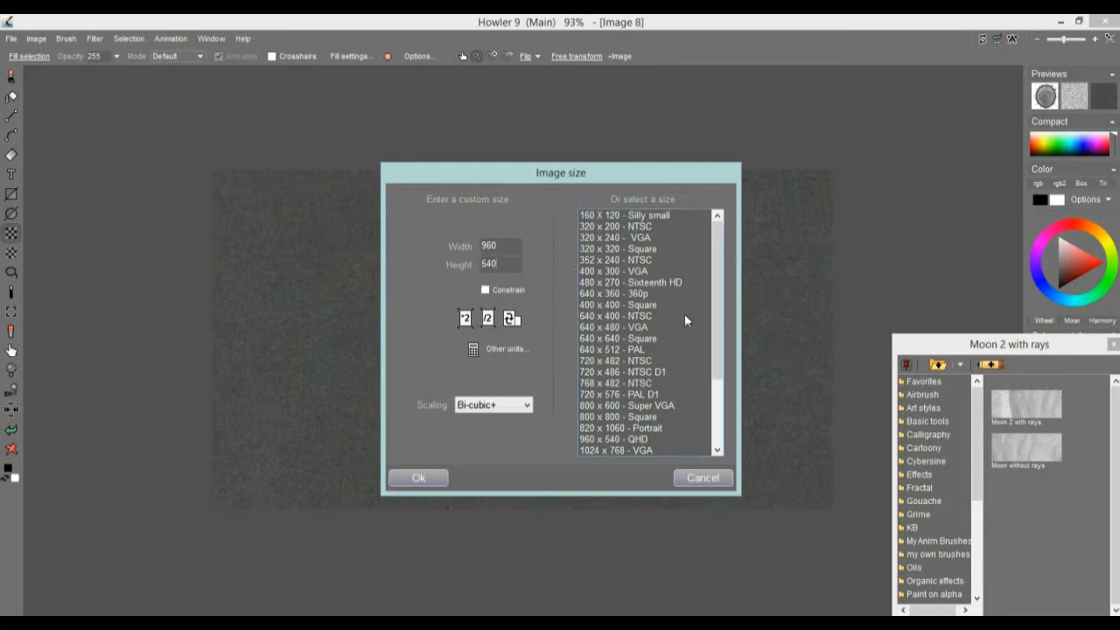
{"action": "left_click", "coordinate": [613, 440]}
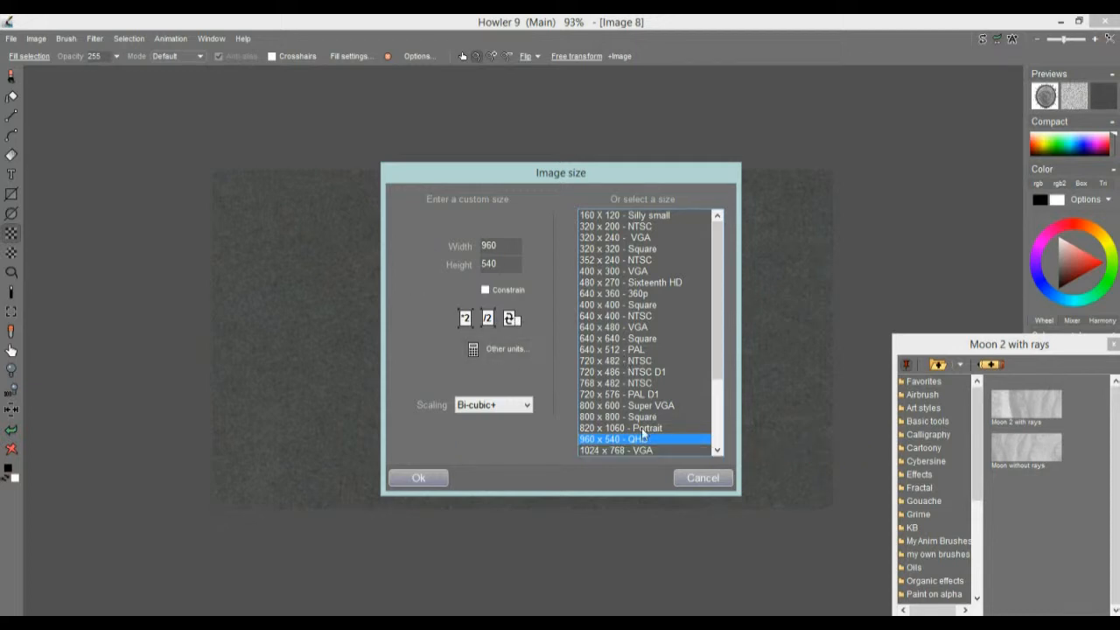
{"action": "left_click", "coordinate": [437, 476]}
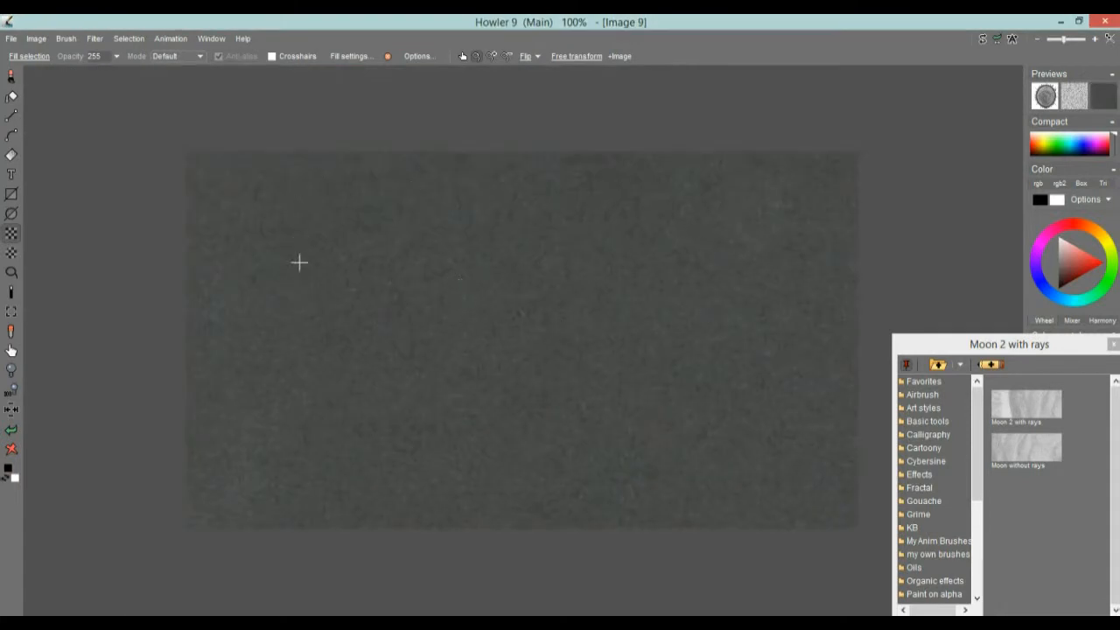
Store a copy of the resized paper image and move its thumbnail window down, clear of the image
{"action": "left_click", "coordinate": [94, 39]}
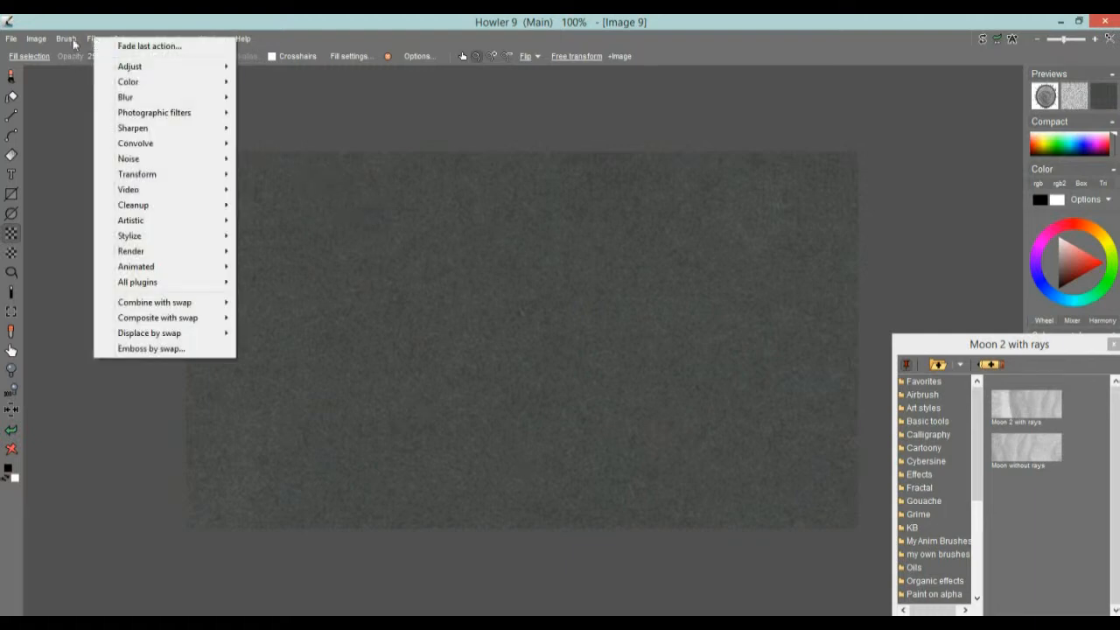
{"action": "left_click", "coordinate": [36, 39]}
{"action": "left_click", "coordinate": [36, 38]}
{"action": "left_click", "coordinate": [87, 127]}
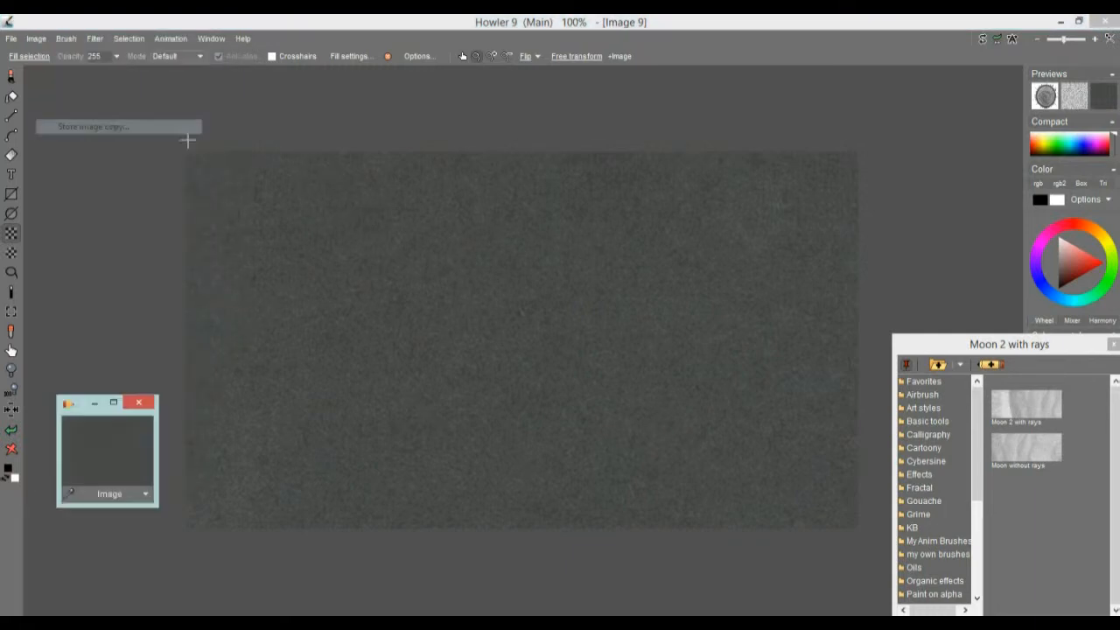
{"action": "left_click_drag", "start_coordinate": [87, 408], "coordinate": [76, 481]}
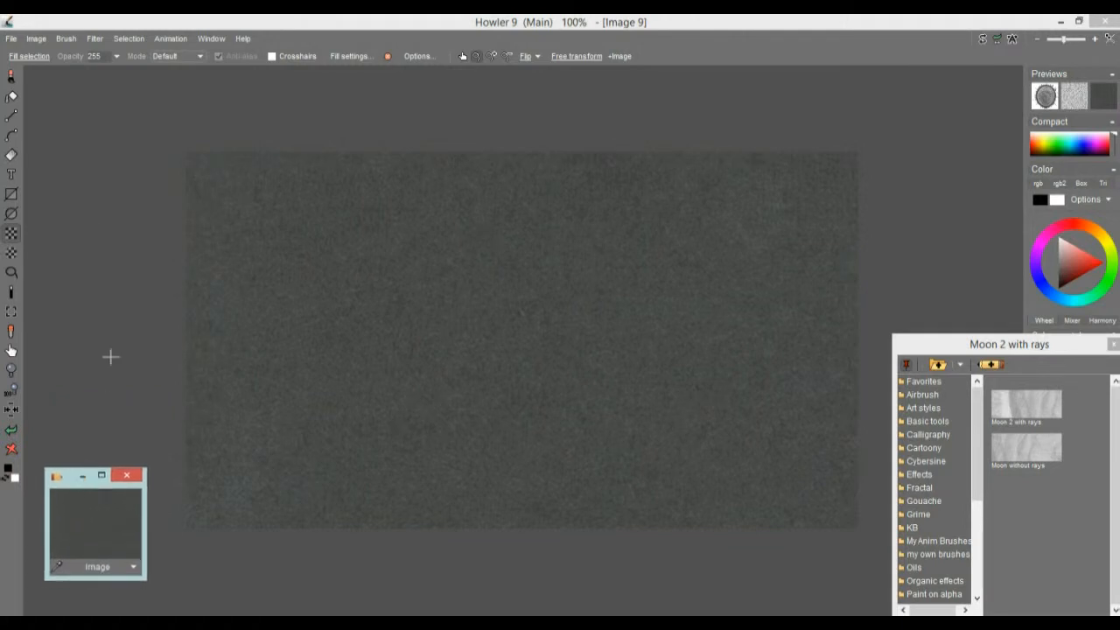
Apply a light Gaussian blur to the paper image, comparing it side by side, and store a copy of the blurred version
{"action": "left_click", "coordinate": [93, 39]}
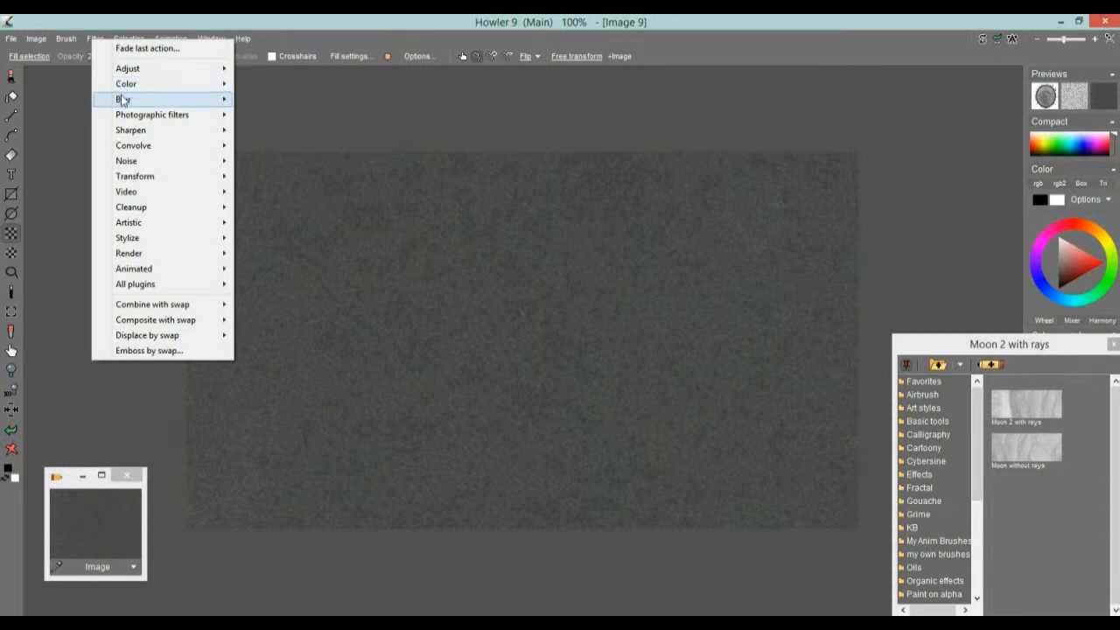
{"action": "mouse_move", "coordinate": [124, 100]}
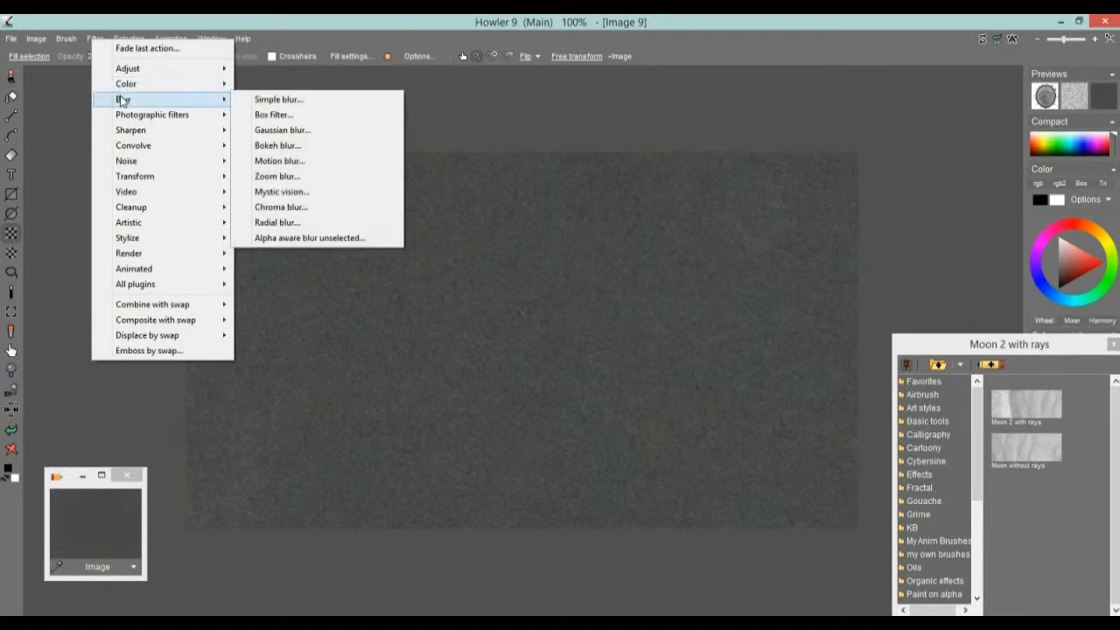
{"action": "left_click", "coordinate": [280, 131]}
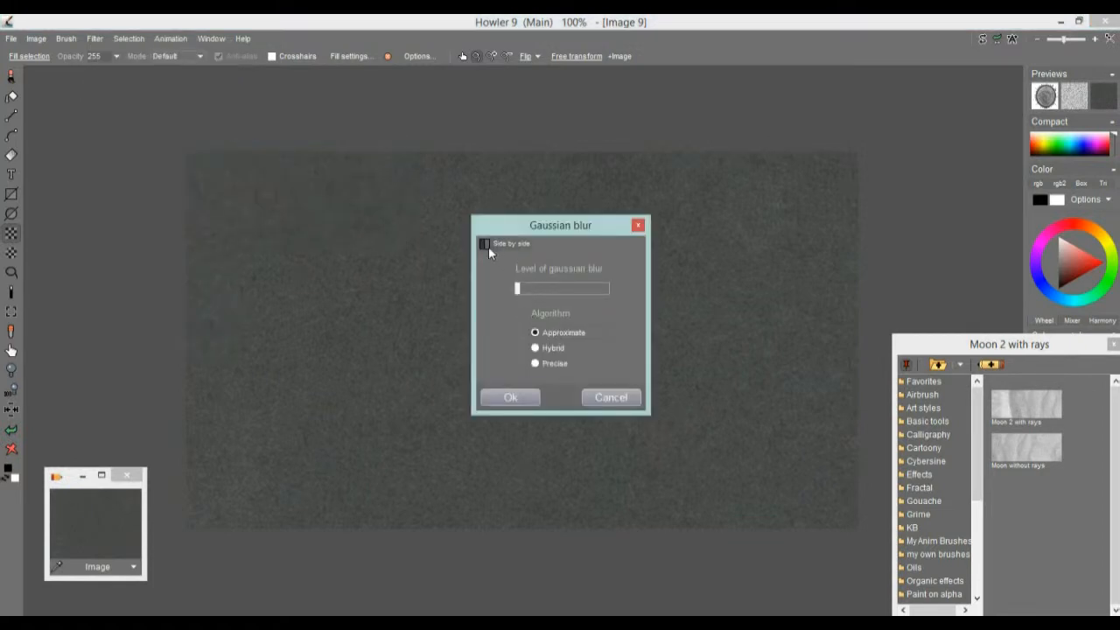
{"action": "left_click_drag", "start_coordinate": [519, 235], "coordinate": [93, 250]}
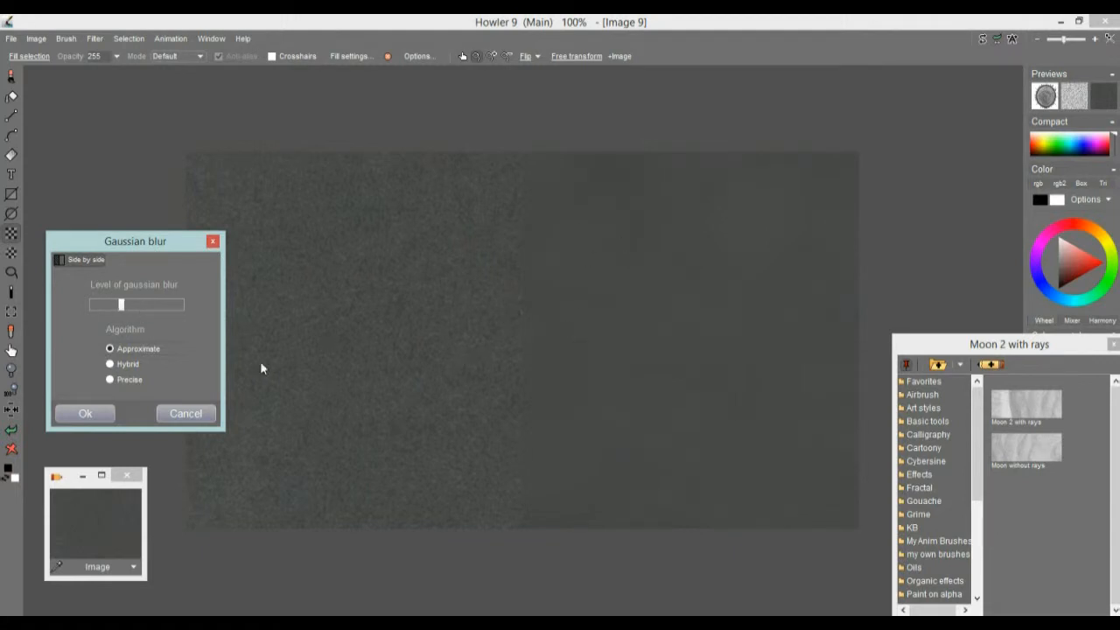
{"action": "left_click", "coordinate": [110, 304]}
{"action": "left_click", "coordinate": [102, 306]}
{"action": "left_click", "coordinate": [81, 261]}
{"action": "left_click", "coordinate": [85, 413]}
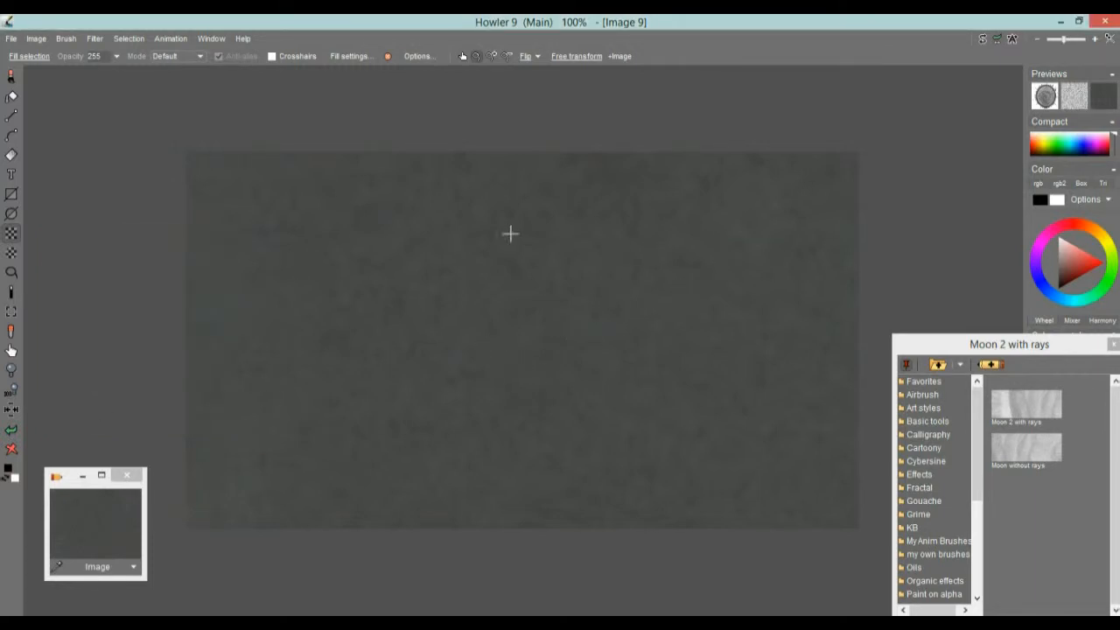
{"action": "left_click", "coordinate": [36, 39]}
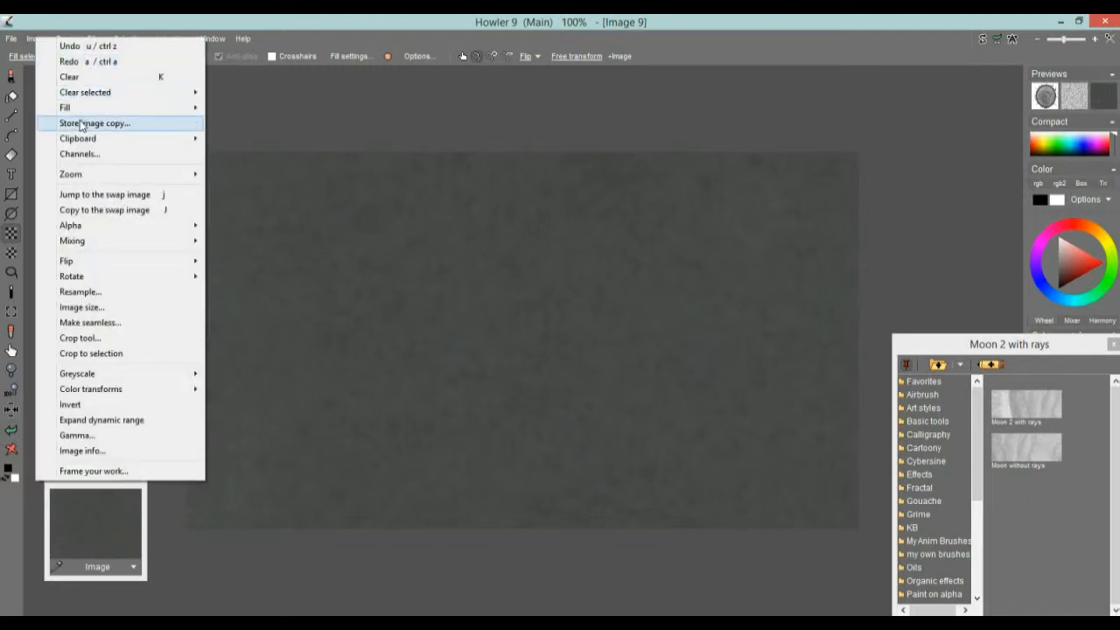
{"action": "left_click", "coordinate": [84, 124]}
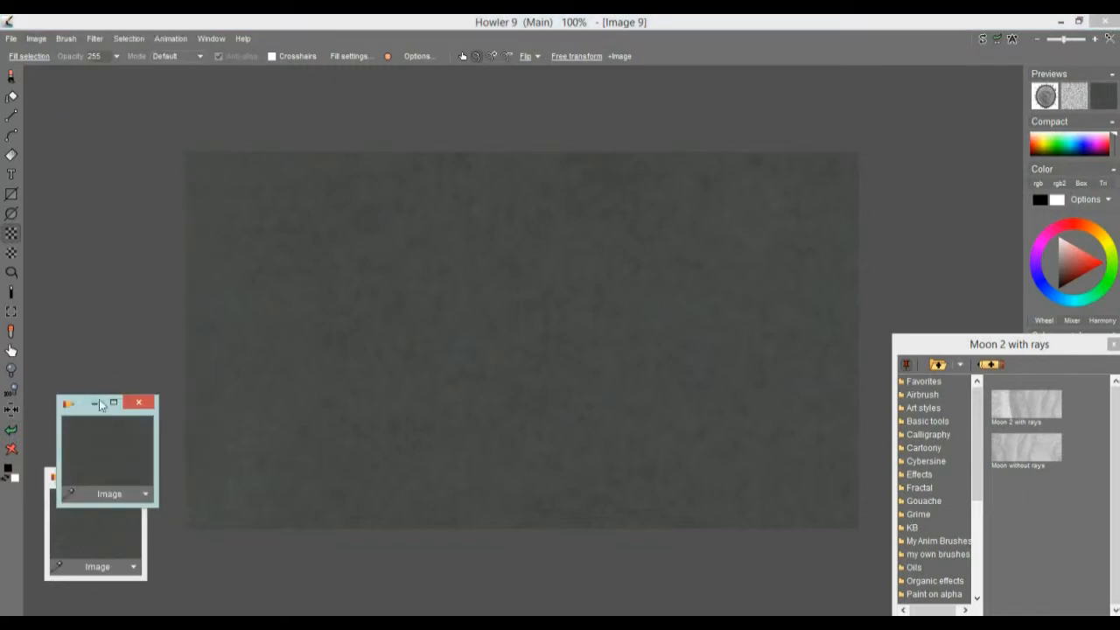
Start saving the blurred image in the Steve's Moon folder, named "background1-slightly blurred" and with the file type Jpg
{"action": "left_click", "coordinate": [12, 40]}
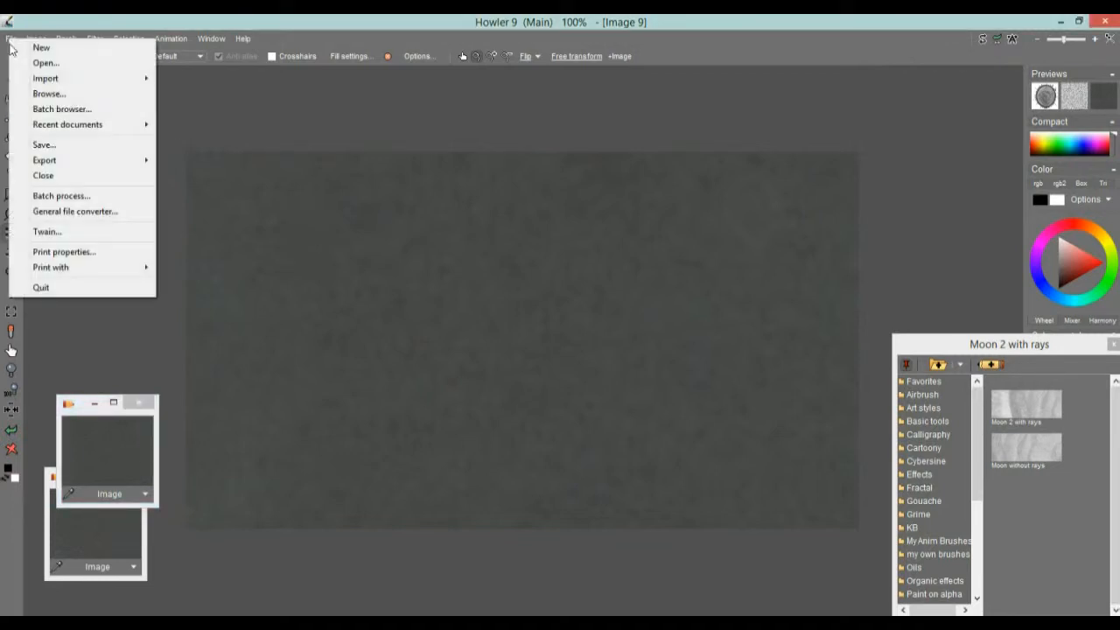
{"action": "left_click", "coordinate": [53, 145]}
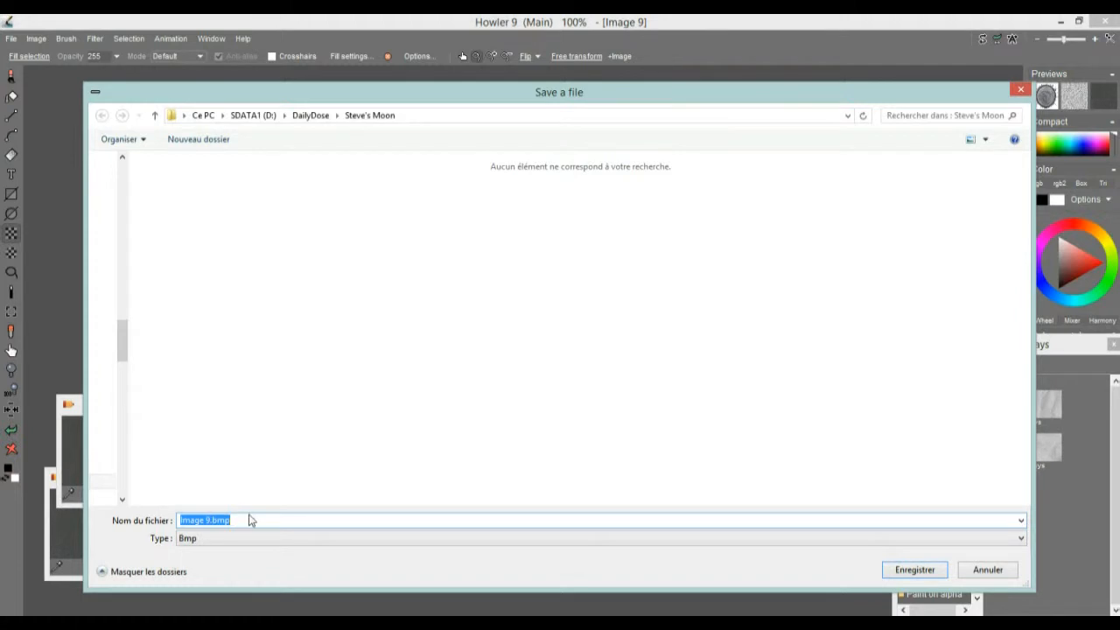
{"action": "type", "text": "this"}
{"action": "key", "text": "BackSpace"}
{"action": "key", "text": "BackSpace"}
{"action": "key", "text": "BackSpace"}
{"action": "key", "text": "BackSpace"}
{"action": "key", "text": "BackSpace"}
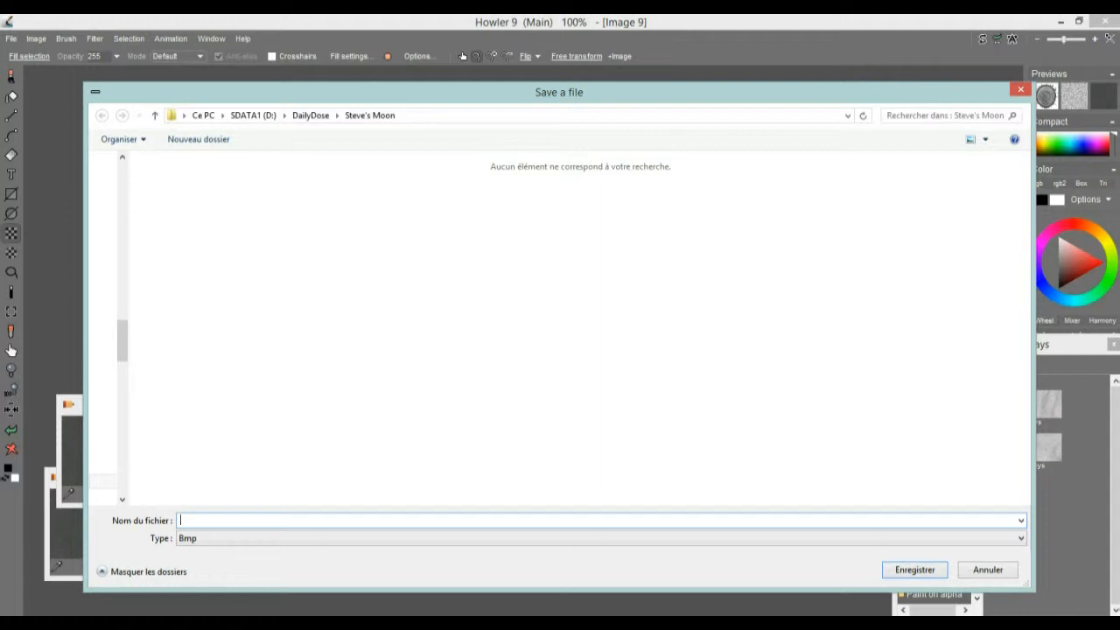
{"action": "type", "text": "background1-slightly blurred"}
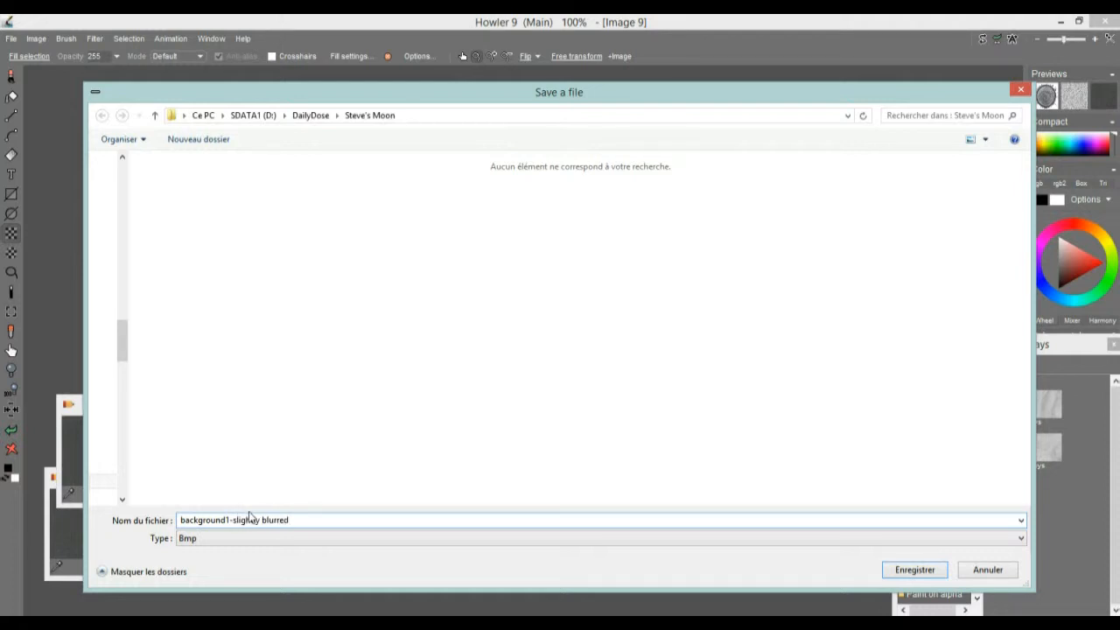
{"action": "left_click", "coordinate": [212, 538]}
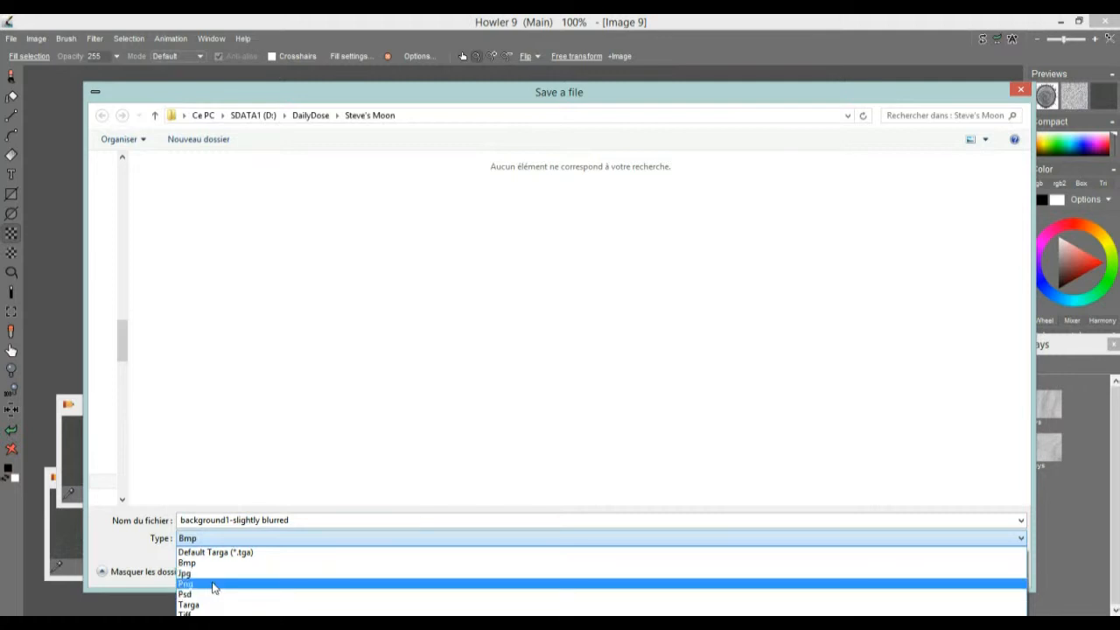
{"action": "left_click", "coordinate": [215, 575]}
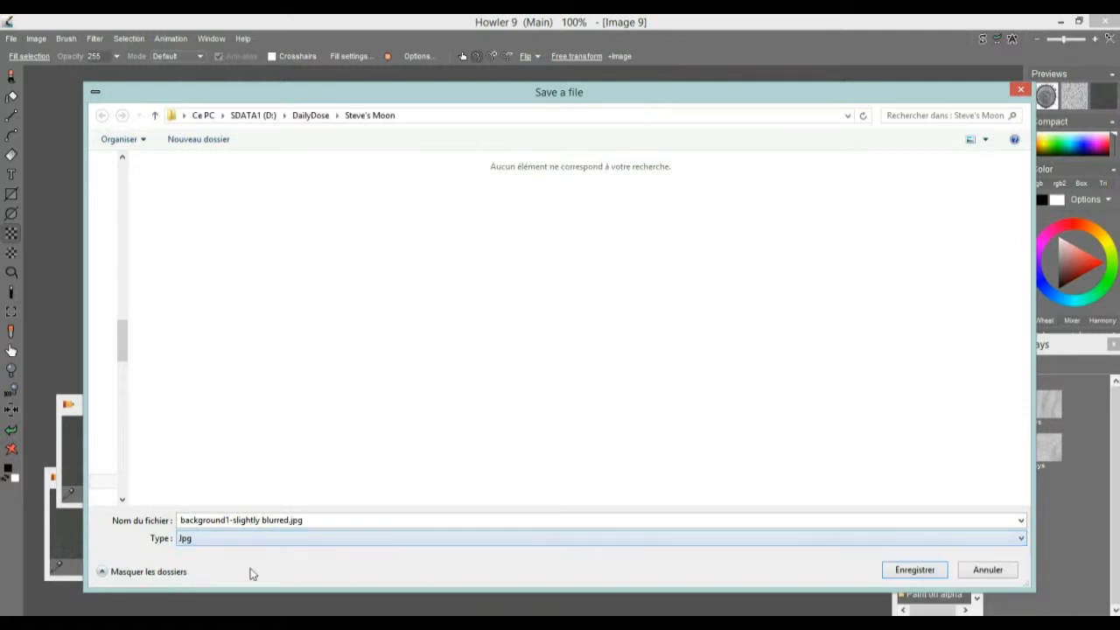
Shrink the save window, save the file and adjust the JPEG quality for the blurred background
{"action": "left_click_drag", "start_coordinate": [1029, 587], "coordinate": [836, 499]}
{"action": "left_click", "coordinate": [720, 483]}
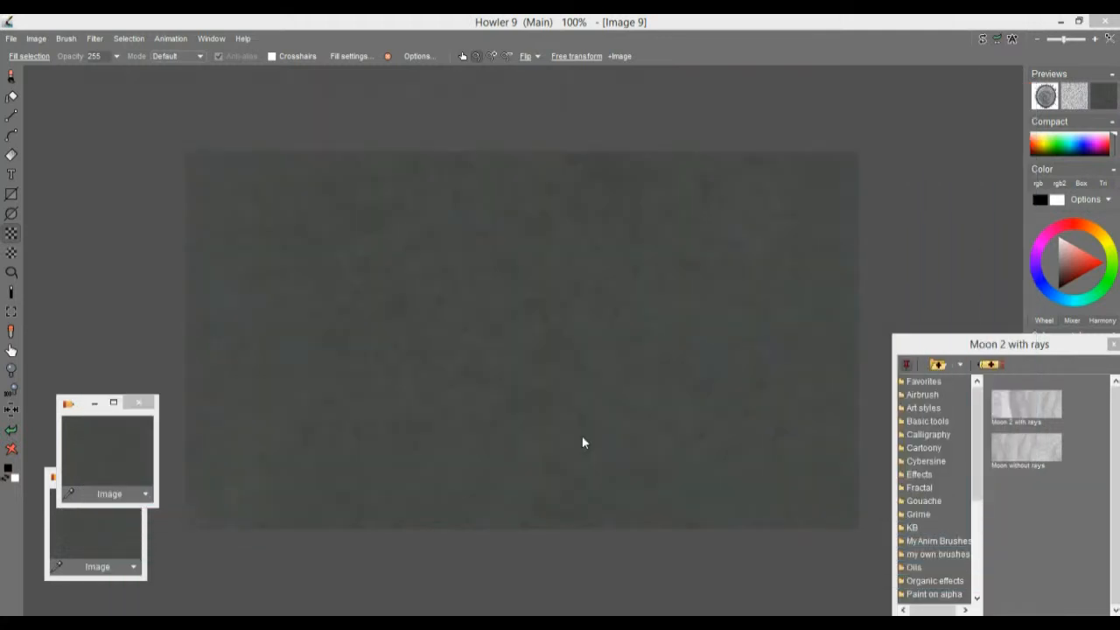
{"action": "left_click_drag", "start_coordinate": [583, 330], "coordinate": [588, 330]}
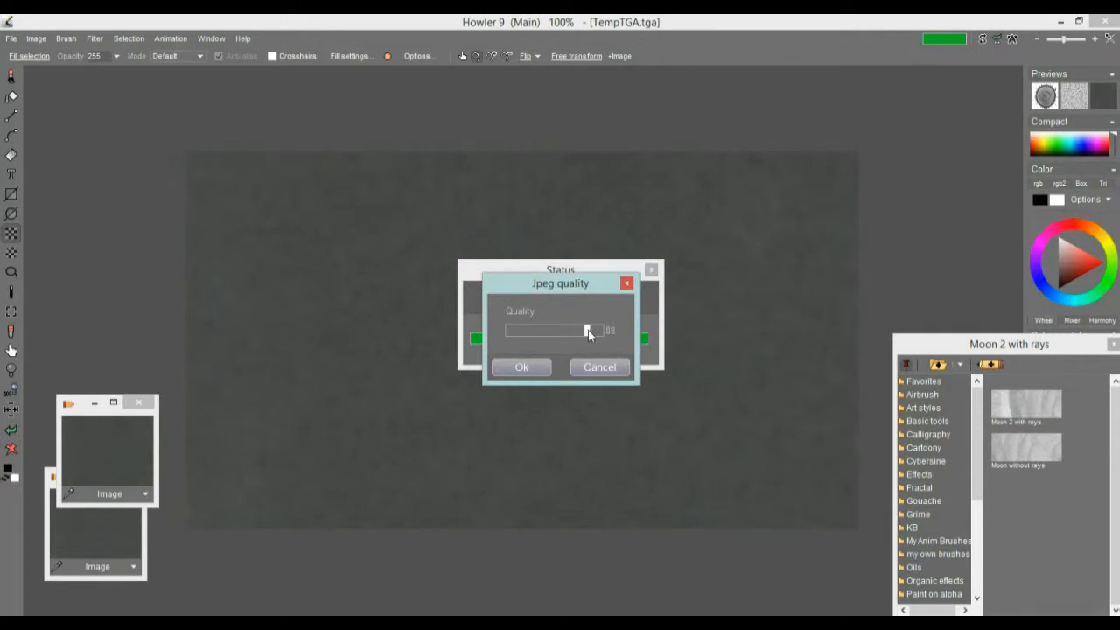
{"action": "left_click", "coordinate": [518, 368]}
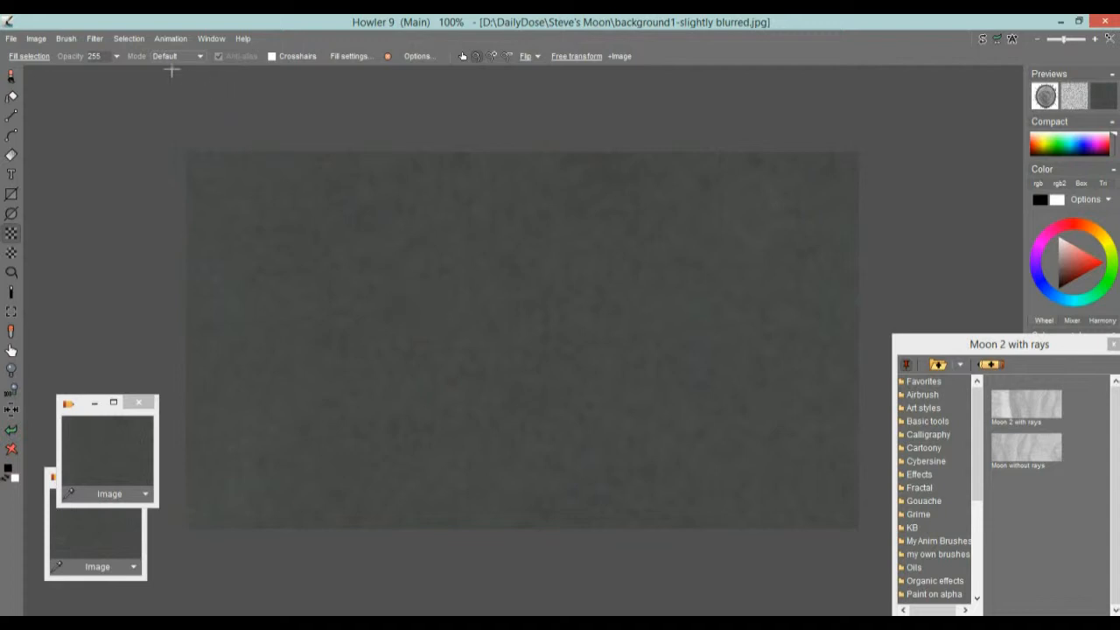
Start creating a new animation from the blurred paper image and set its frame rate to 30 fps
{"action": "left_click", "coordinate": [170, 38]}
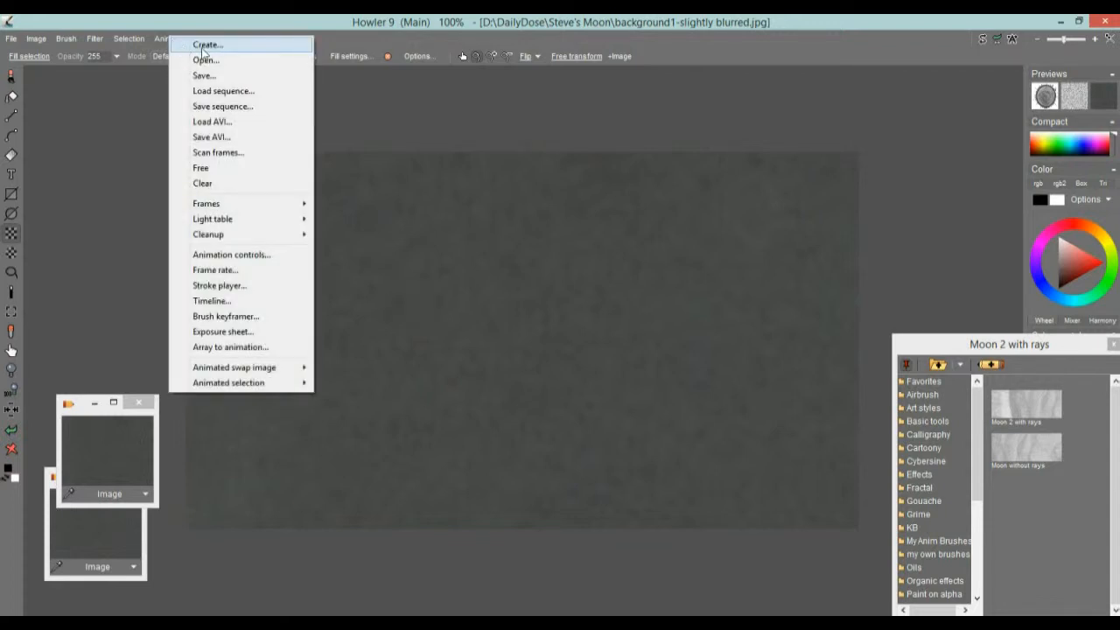
{"action": "left_click", "coordinate": [207, 45]}
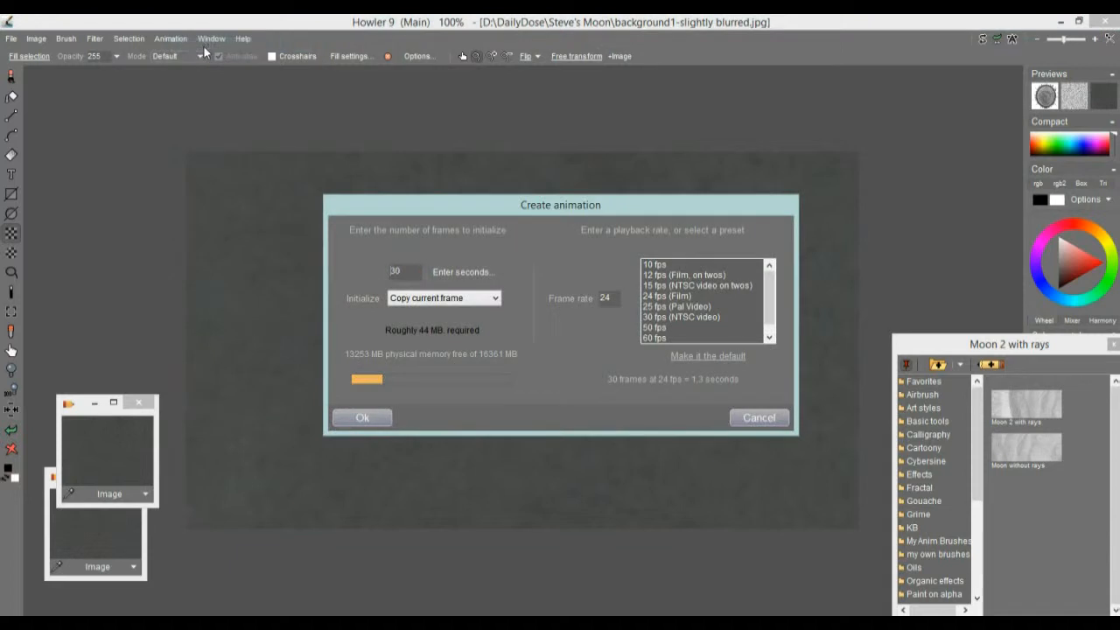
{"action": "left_click_drag", "start_coordinate": [405, 273], "coordinate": [372, 273]}
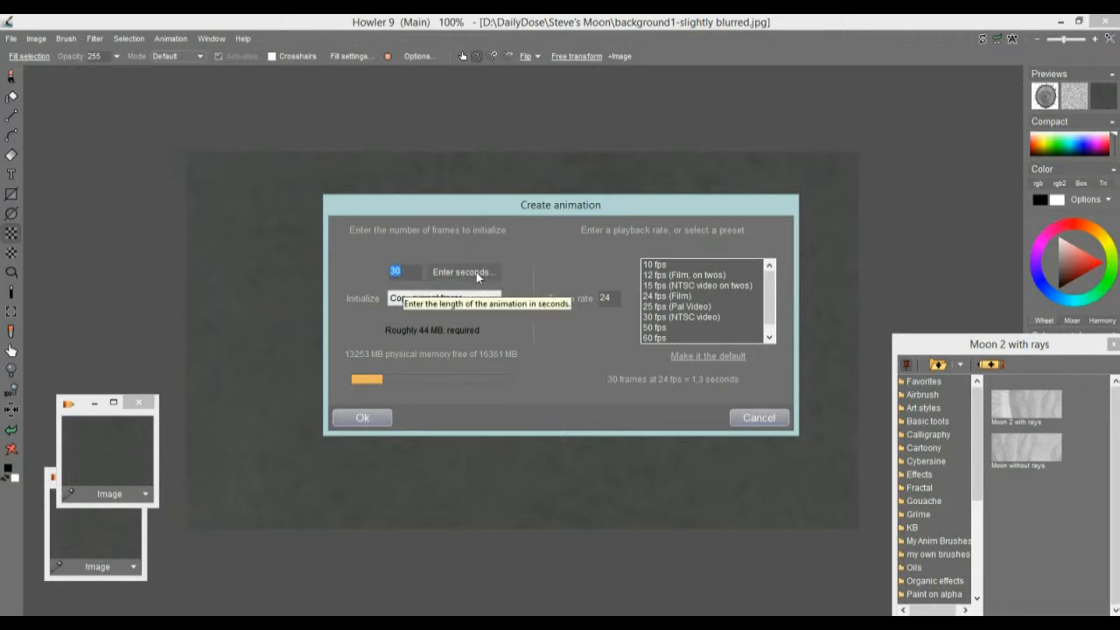
{"action": "left_click", "coordinate": [450, 271]}
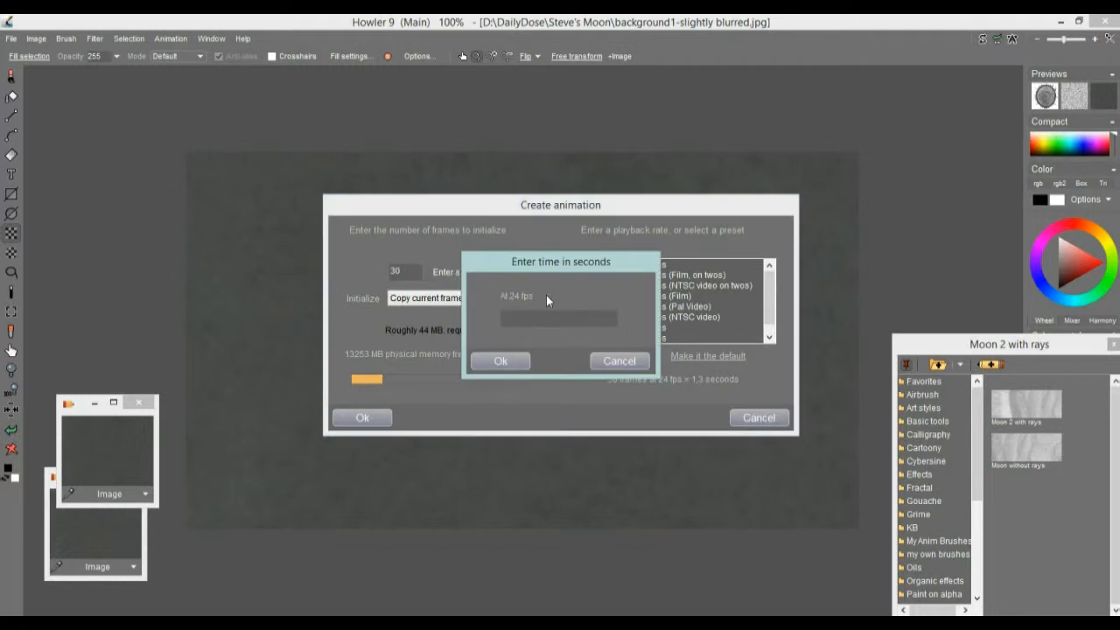
{"action": "left_click", "coordinate": [627, 356]}
{"action": "key", "text": "Tab"}
{"action": "type", "text": "3"}
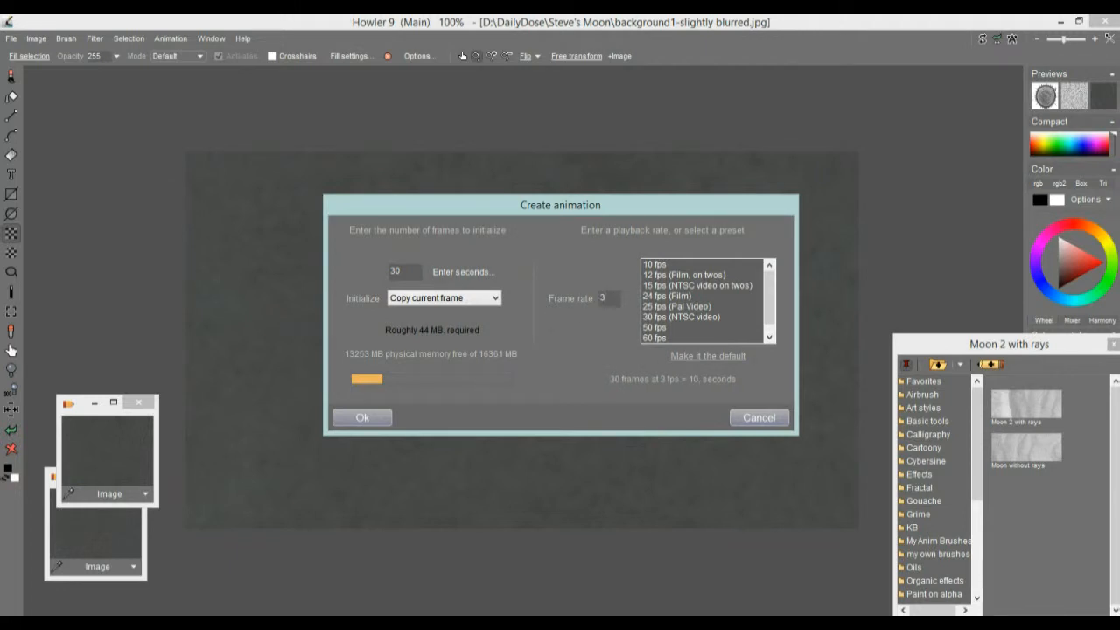
{"action": "type", "text": "0"}
Set the new animation's length to 10 seconds
{"action": "left_click", "coordinate": [480, 273]}
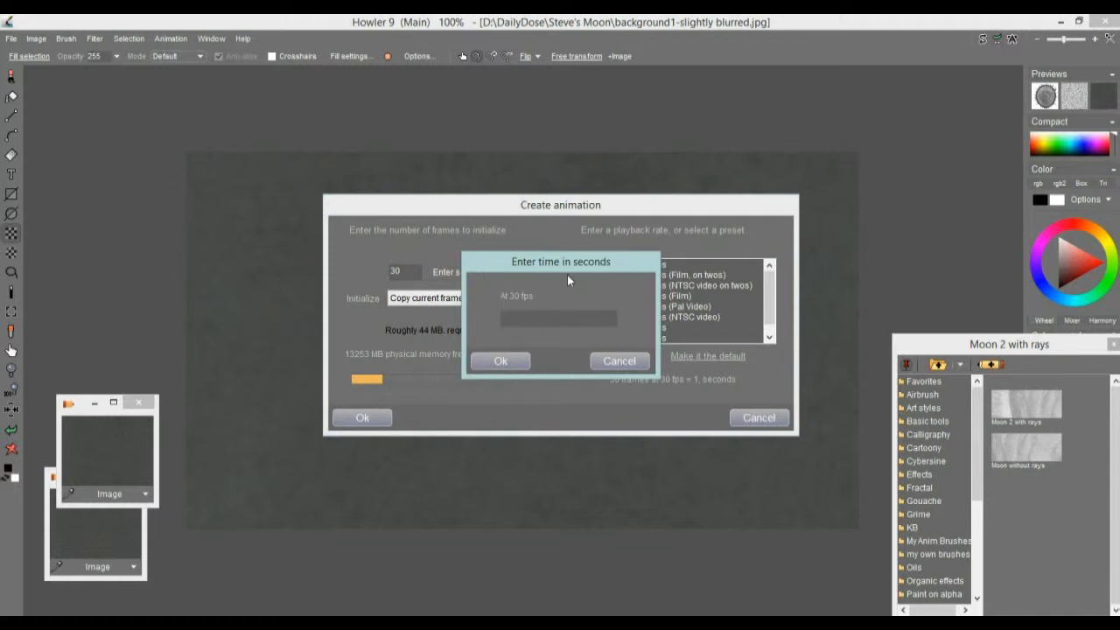
{"action": "type", "text": "10"}
{"action": "left_click", "coordinate": [500, 360]}
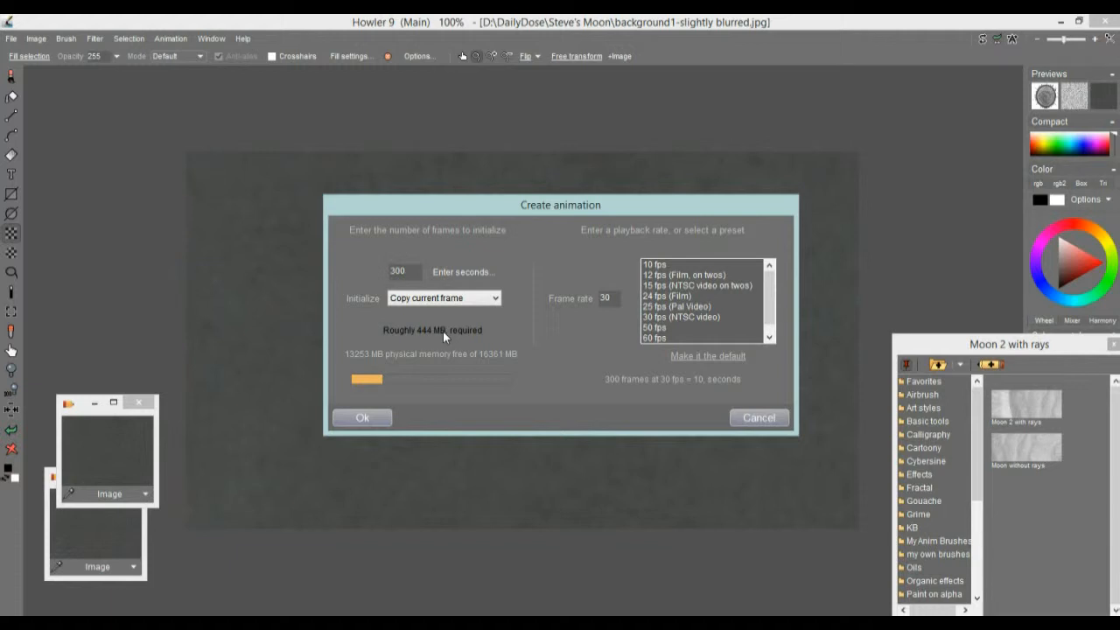
Try frame counts of 600, 1800, 1600, 1200, 1400, 1300, 800 and 400 to compare the memory each requires
{"action": "left_click_drag", "start_coordinate": [414, 273], "coordinate": [394, 272]}
{"action": "type", "text": "600"}
{"action": "double_click", "coordinate": [407, 271]}
{"action": "type", "text": "1800"}
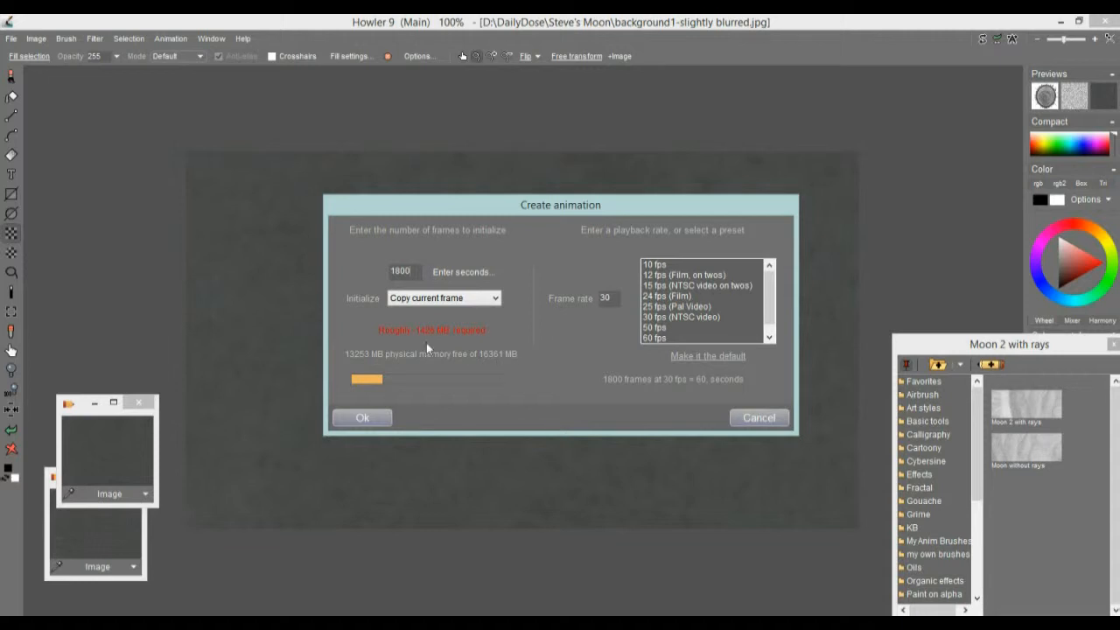
{"action": "key", "text": "BackSpace"}
{"action": "key", "text": "BackSpace"}
{"action": "key", "text": "BackSpace"}
{"action": "type", "text": "600"}
{"action": "key", "text": "BackSpace"}
{"action": "key", "text": "BackSpace"}
{"action": "key", "text": "BackSpace"}
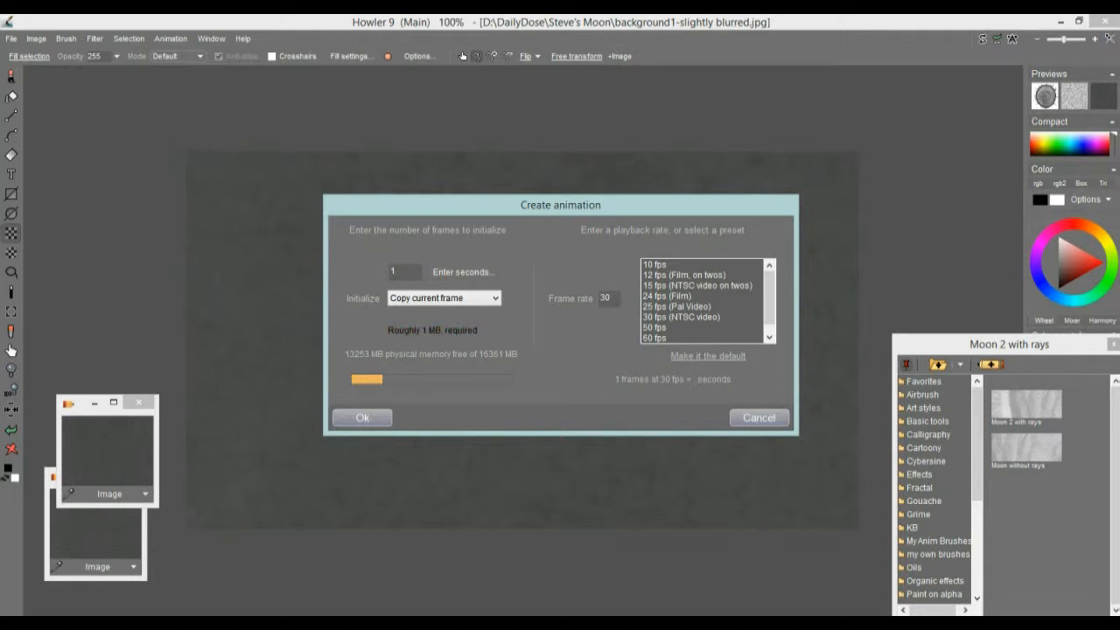
{"action": "type", "text": "200"}
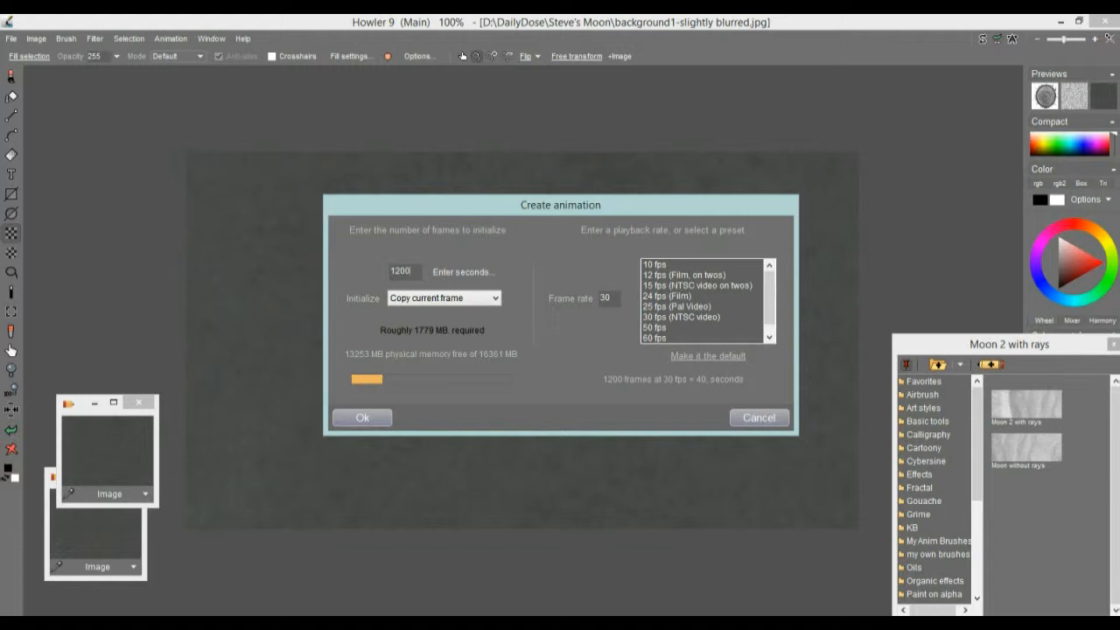
{"action": "key", "text": "BackSpace"}
{"action": "key", "text": "BackSpace"}
{"action": "key", "text": "BackSpace"}
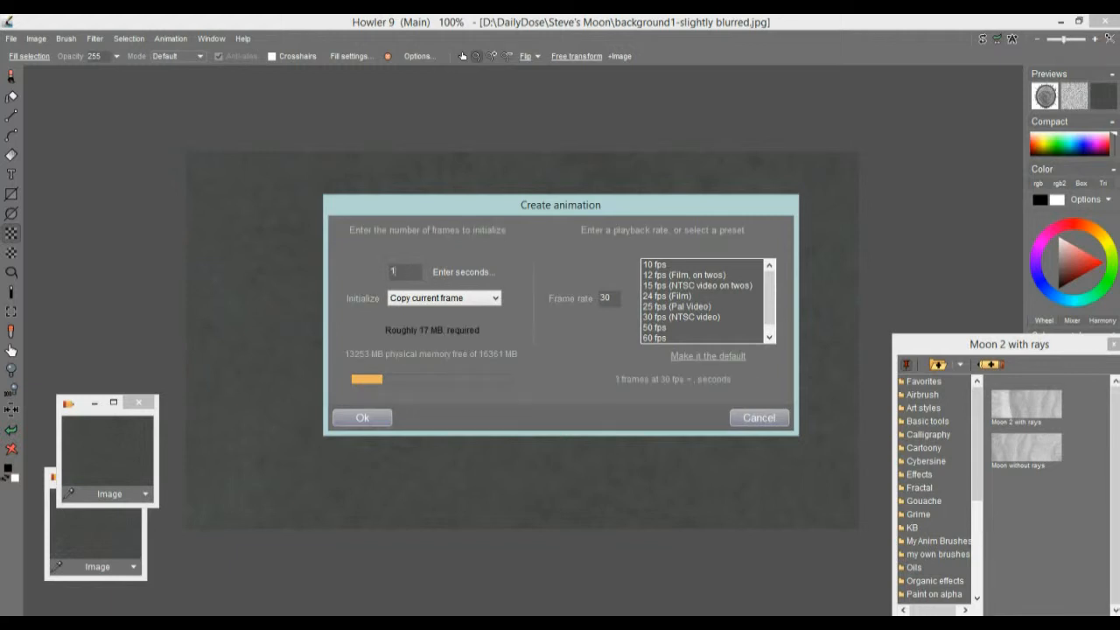
{"action": "type", "text": "400"}
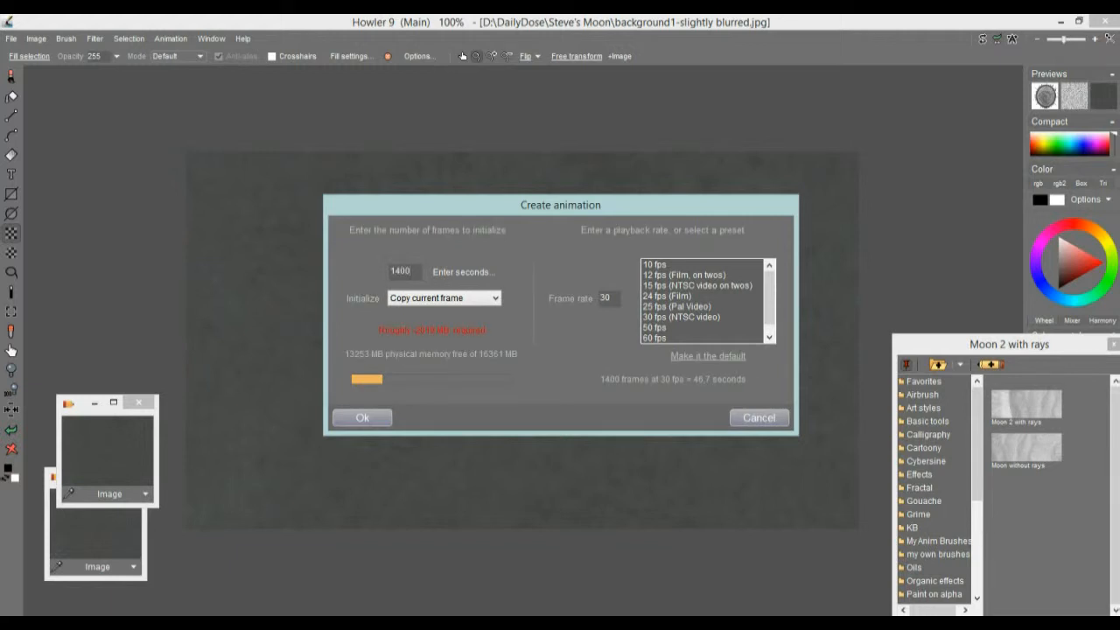
{"action": "key", "text": "BackSpace"}
{"action": "key", "text": "BackSpace"}
{"action": "key", "text": "BackSpace"}
{"action": "type", "text": "300"}
{"action": "key", "text": "BackSpace"}
{"action": "key", "text": "BackSpace"}
{"action": "key", "text": "BackSpace"}
{"action": "key", "text": "BackSpace"}
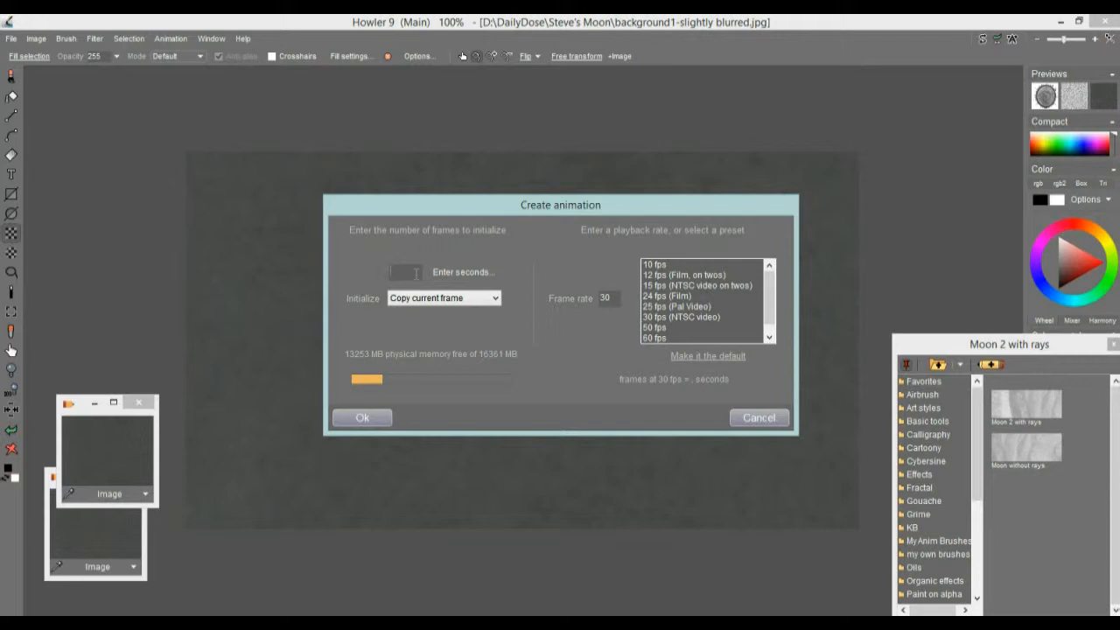
{"action": "type", "text": "800"}
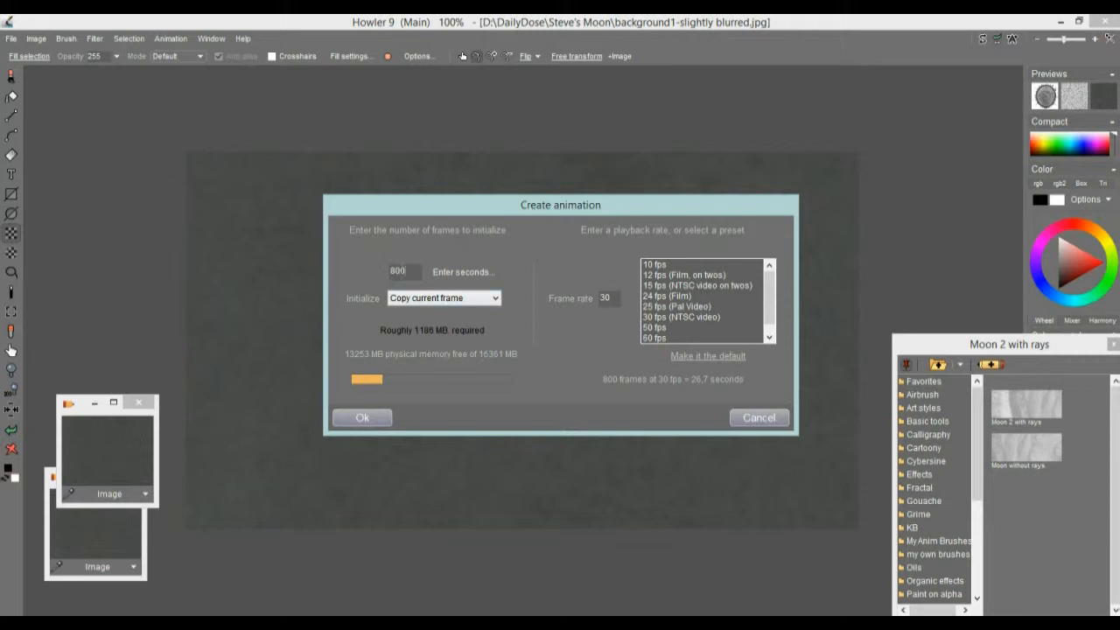
{"action": "left_click_drag", "start_coordinate": [415, 271], "coordinate": [339, 271]}
{"action": "type", "text": "400"}
Set the length to 300 frames, keep initialization as a copy of the current frame, and create the animation
{"action": "left_click_drag", "start_coordinate": [412, 270], "coordinate": [345, 267]}
{"action": "type", "text": "300"}
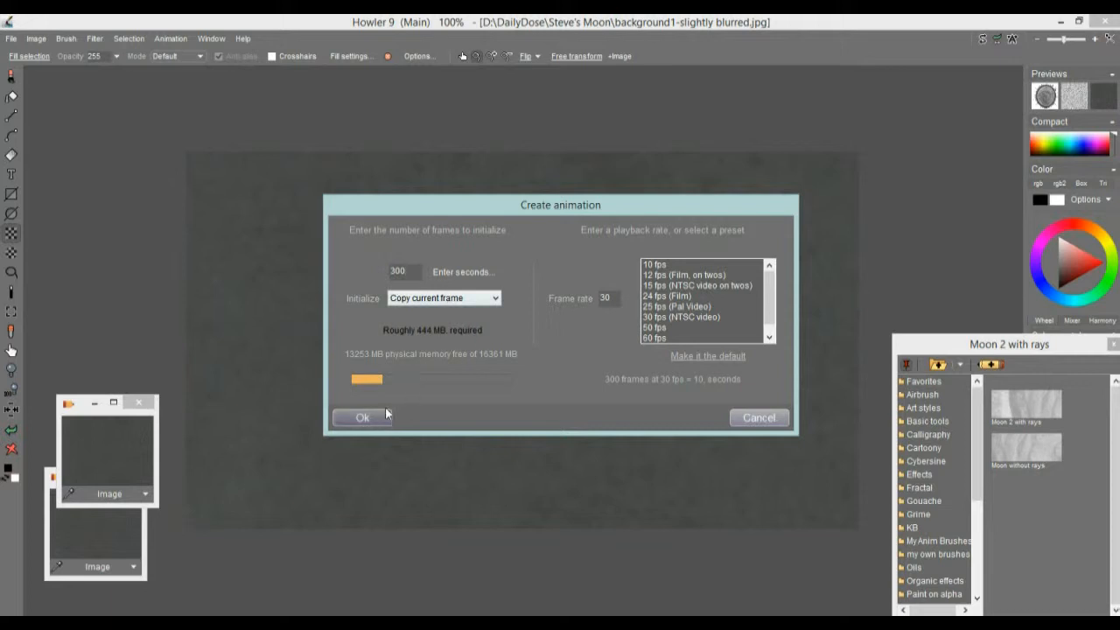
{"action": "left_click", "coordinate": [406, 302]}
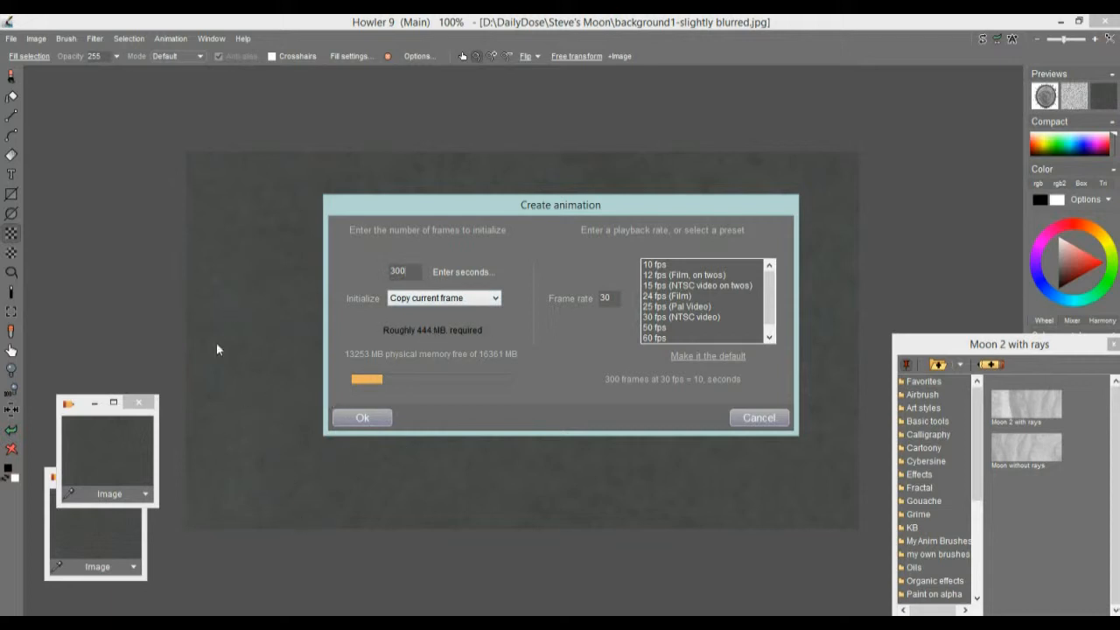
{"action": "left_click", "coordinate": [354, 418]}
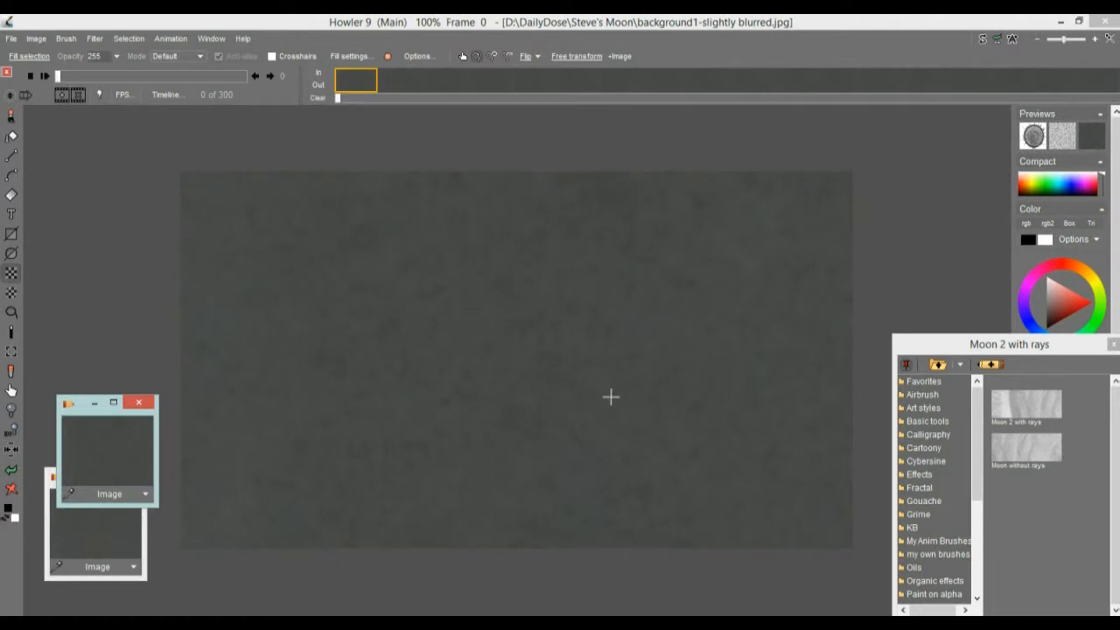
{"action": "left_click_drag", "start_coordinate": [61, 76], "coordinate": [30, 86]}
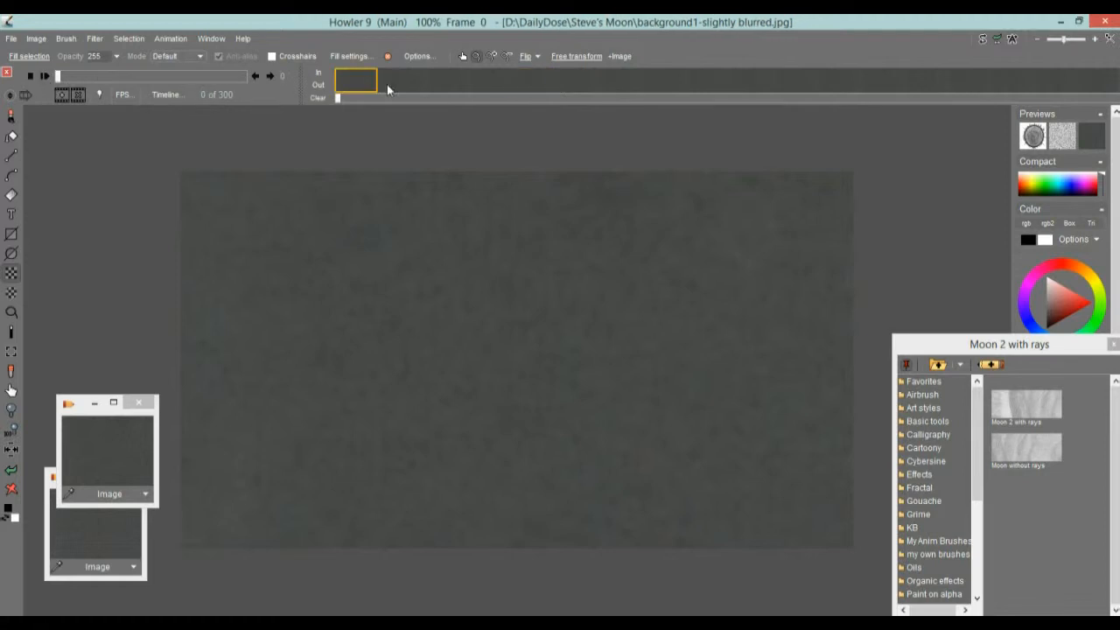
{"action": "mouse_move", "coordinate": [367, 81]}
{"action": "left_mouse_down"}
{"action": "mouse_move", "coordinate": [691, 77]}
{"action": "mouse_move", "coordinate": [343, 80]}
{"action": "left_mouse_up"}
Save the animation in dwa format under the file name "1"
{"action": "left_click", "coordinate": [167, 38]}
{"action": "left_click", "coordinate": [197, 75]}
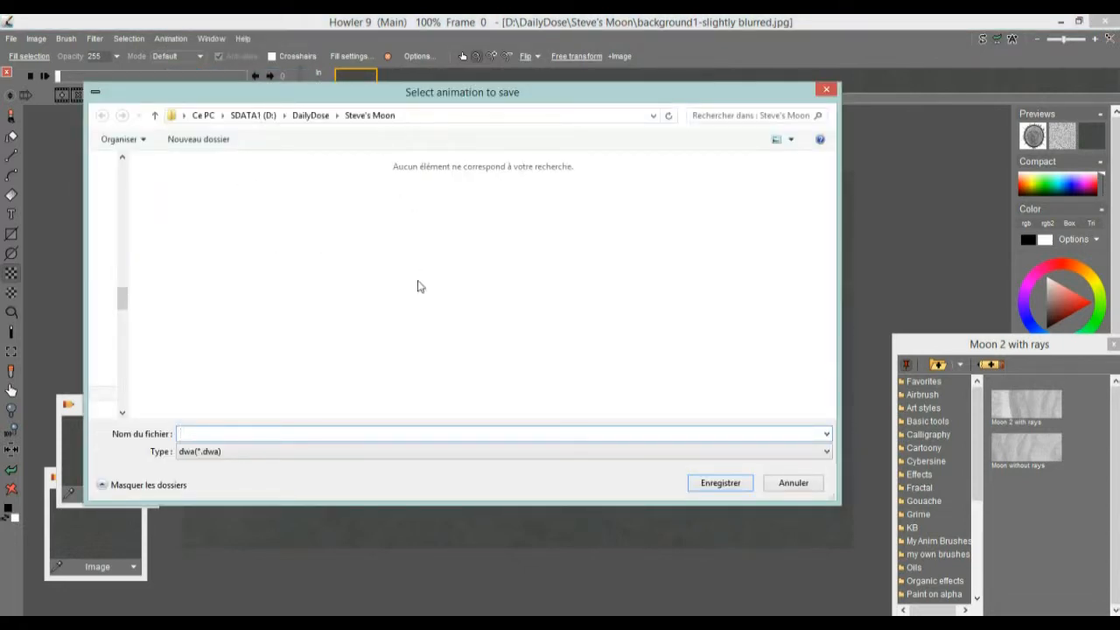
{"action": "type", "text": "1"}
{"action": "left_click", "coordinate": [731, 489]}
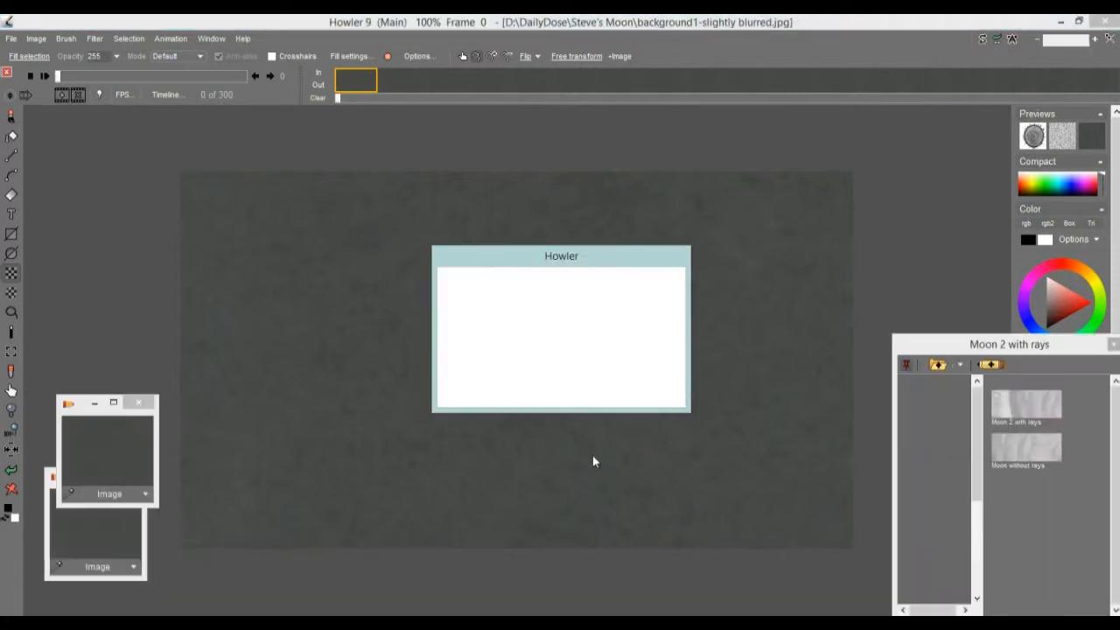
{"action": "left_click", "coordinate": [564, 396]}
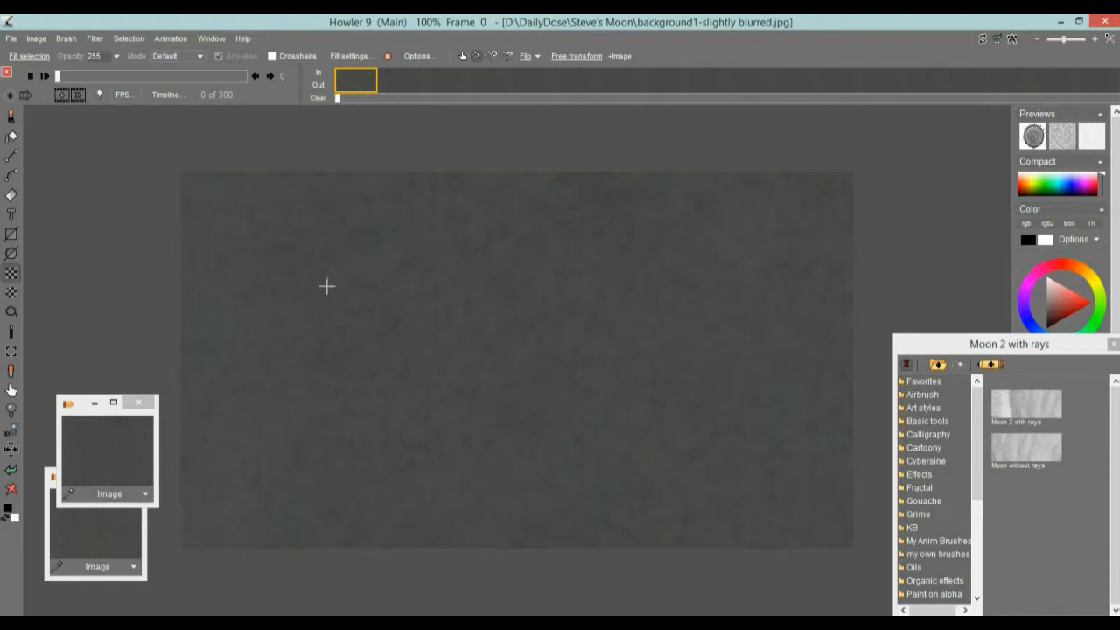
Select the Moon 2 with rays brush, try it on frame 26 and undo the test stamps
{"action": "mouse_move", "coordinate": [376, 86]}
{"action": "left_mouse_down"}
{"action": "mouse_move", "coordinate": [480, 85]}
{"action": "mouse_move", "coordinate": [342, 85]}
{"action": "left_mouse_up"}
{"action": "mouse_move", "coordinate": [190, 77]}
{"action": "left_mouse_down"}
{"action": "mouse_move", "coordinate": [249, 77]}
{"action": "mouse_move", "coordinate": [74, 77]}
{"action": "left_mouse_up"}
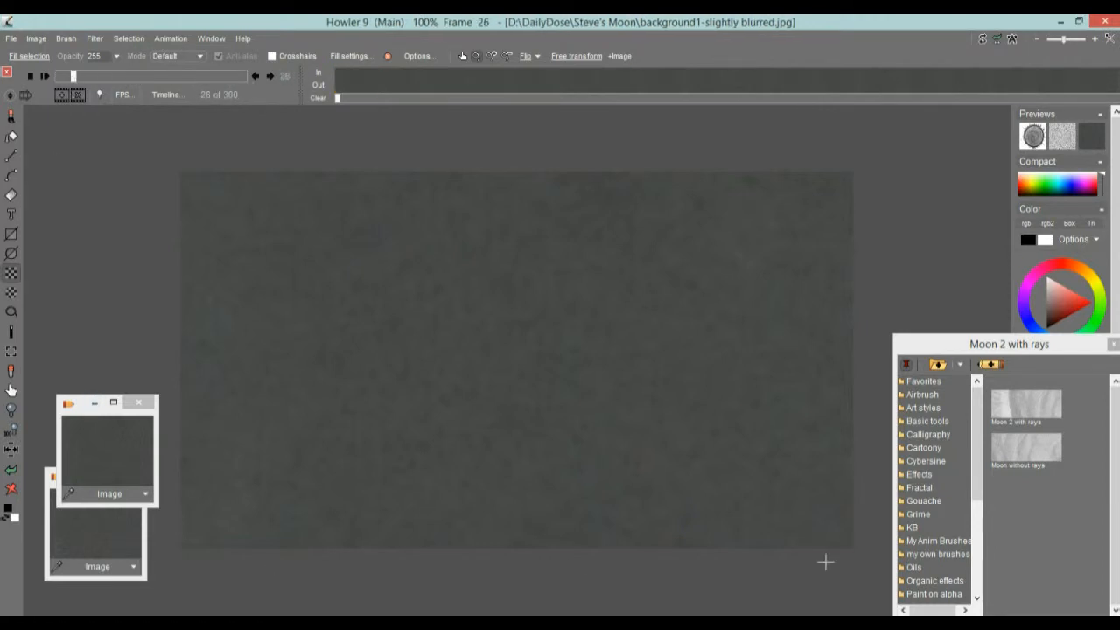
{"action": "left_click", "coordinate": [1031, 408]}
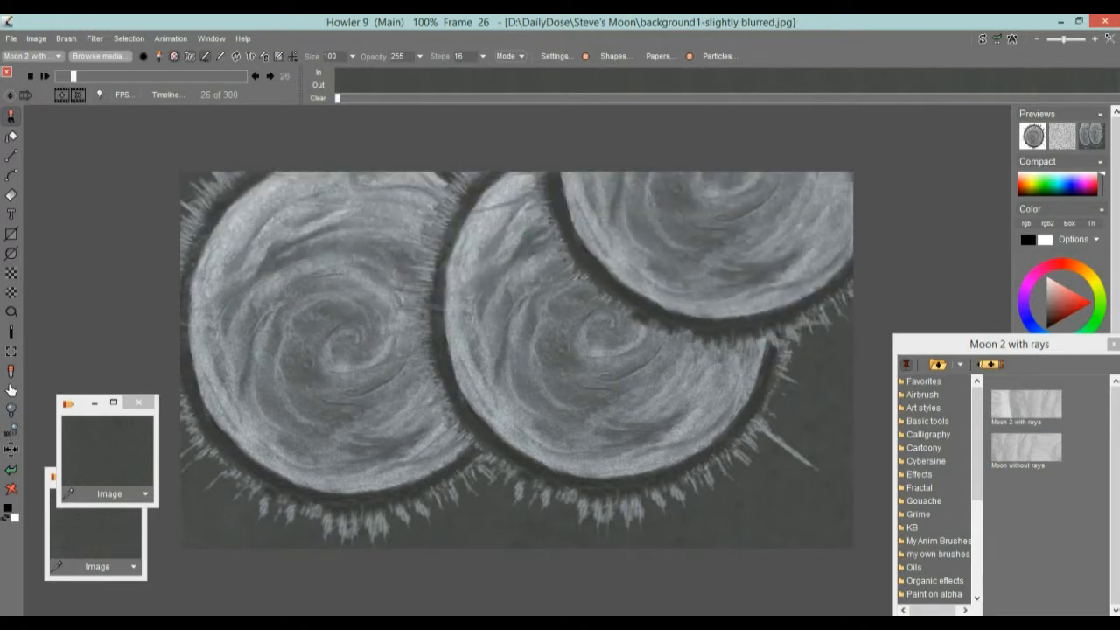
{"action": "left_click", "coordinate": [11, 471]}
{"action": "left_click", "coordinate": [12, 471]}
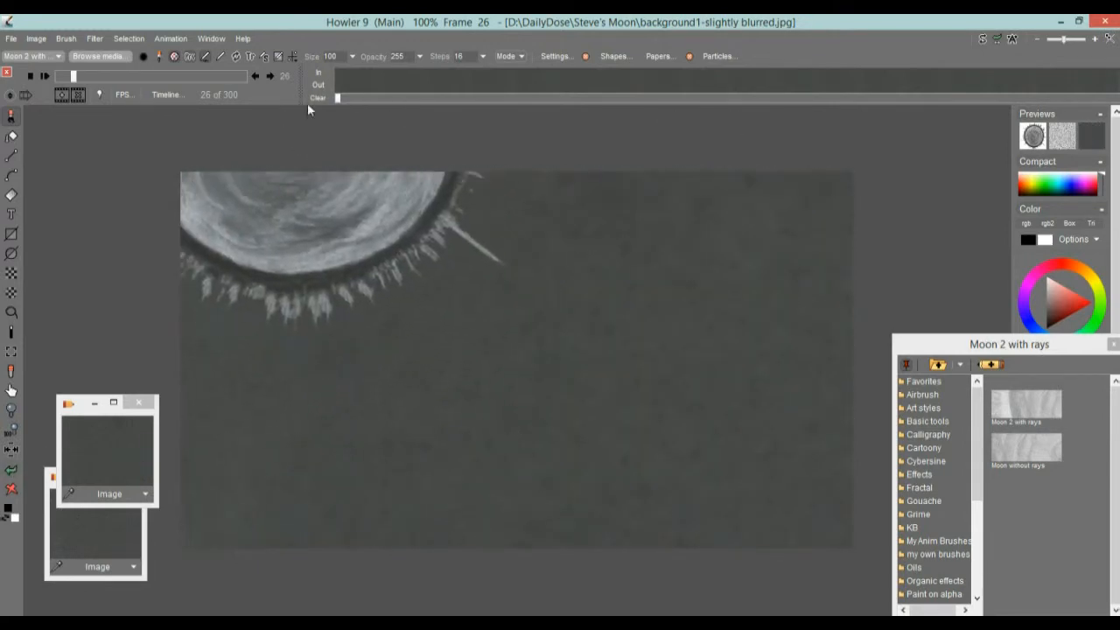
Go to the first frame and stamp four overlapping moons across the paper background
{"action": "left_click", "coordinate": [367, 86]}
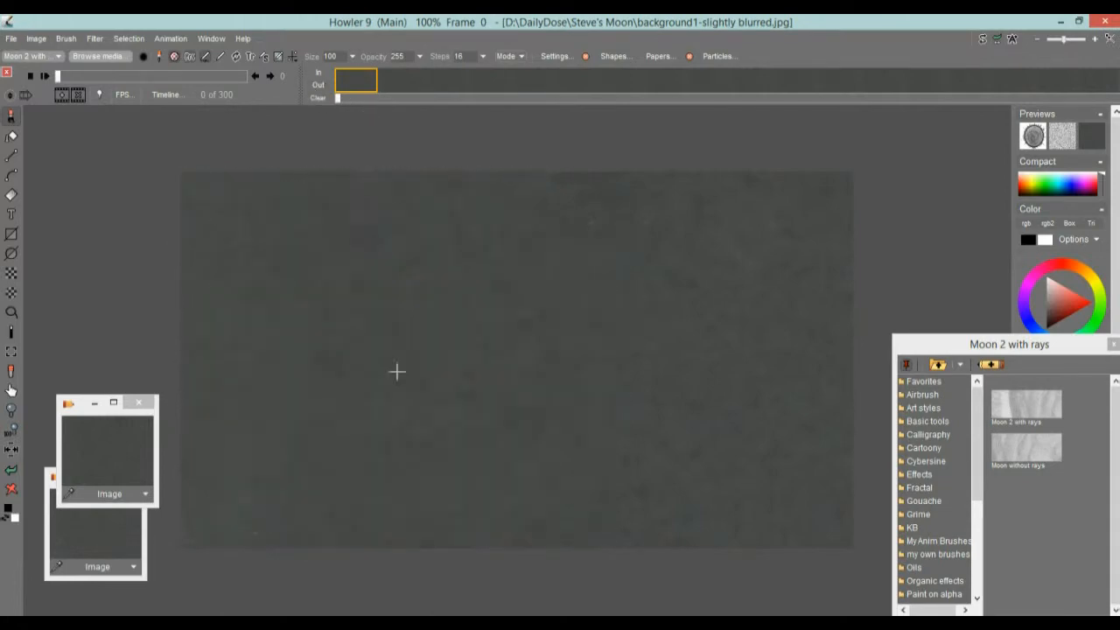
{"action": "left_click", "coordinate": [655, 364]}
{"action": "left_click", "coordinate": [379, 363]}
{"action": "left_click", "coordinate": [343, 448]}
{"action": "left_click", "coordinate": [587, 466]}
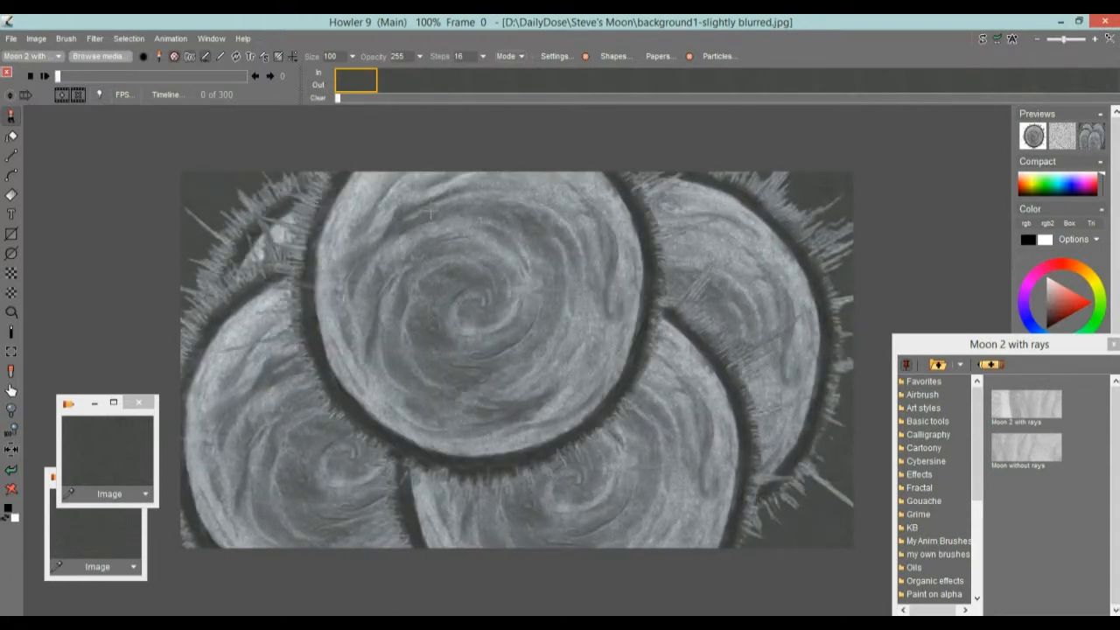
Compare the stamped first frame with the next one and undo the moon stamps
{"action": "left_click", "coordinate": [401, 83]}
{"action": "left_click", "coordinate": [364, 85]}
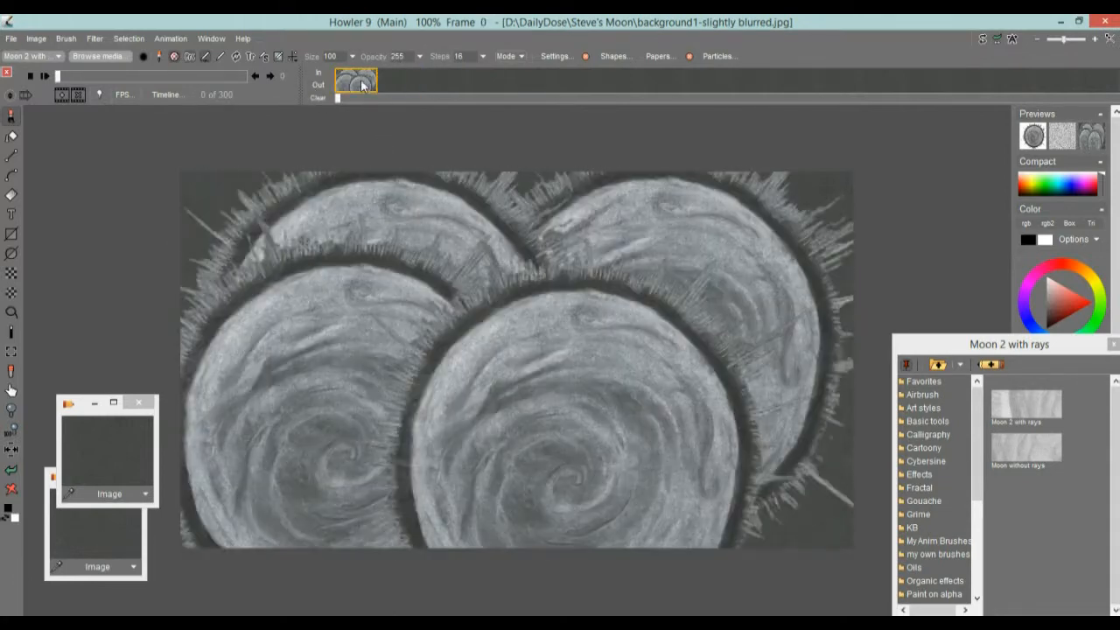
{"action": "left_click", "coordinate": [404, 85]}
{"action": "left_click", "coordinate": [352, 85]}
{"action": "left_click", "coordinate": [13, 472]}
{"action": "left_click", "coordinate": [13, 472]}
{"action": "left_click", "coordinate": [13, 472]}
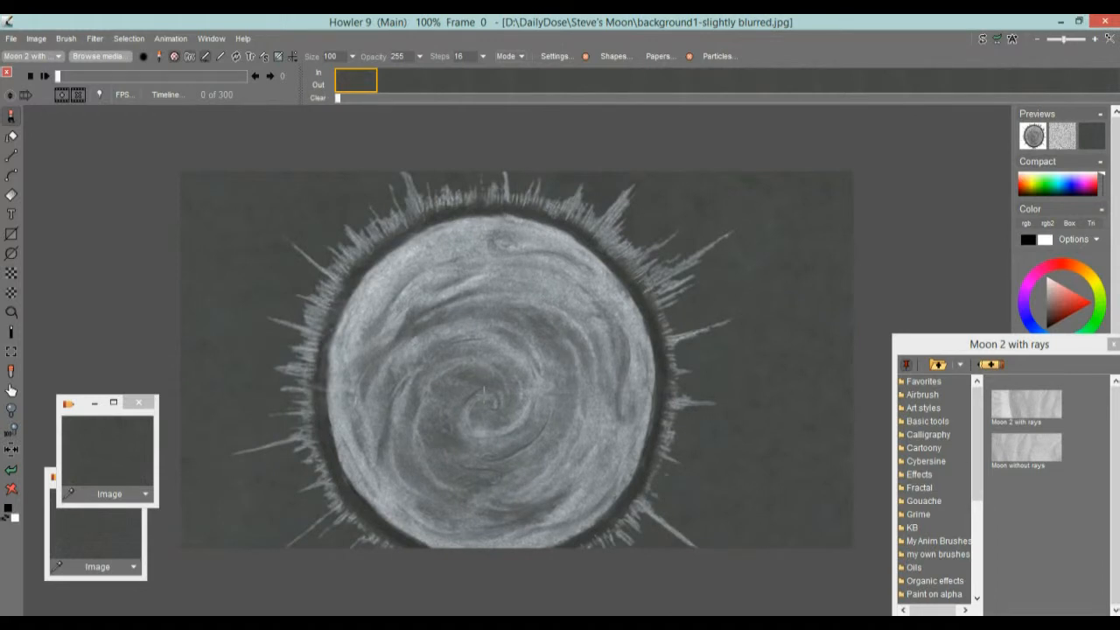
Open the Brush keyframer and enlarge its window to span most of the workspace
{"action": "left_click", "coordinate": [171, 38]}
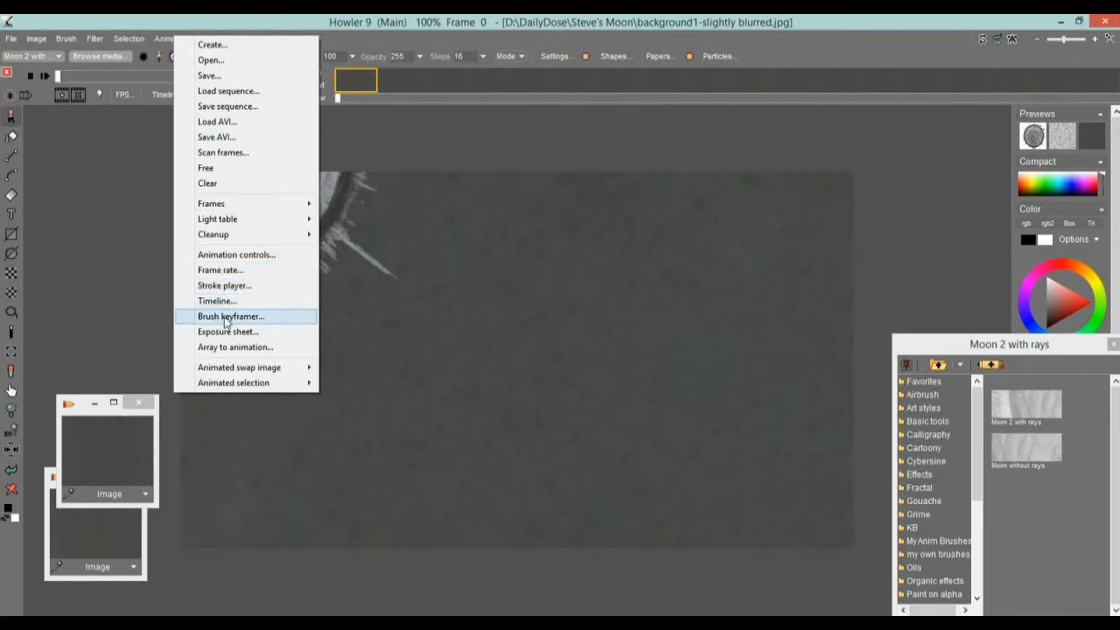
{"action": "left_click", "coordinate": [226, 318]}
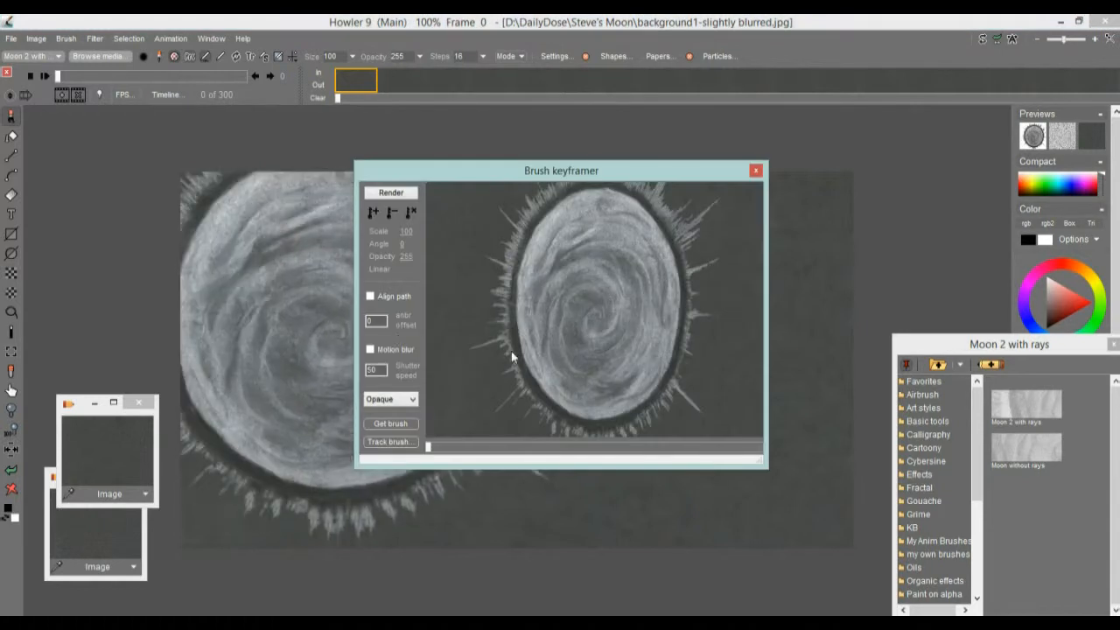
{"action": "mouse_move", "coordinate": [562, 174]}
{"action": "left_mouse_down"}
{"action": "mouse_move", "coordinate": [327, 144]}
{"action": "mouse_move", "coordinate": [257, 113]}
{"action": "mouse_move", "coordinate": [254, 129]}
{"action": "left_mouse_up"}
{"action": "mouse_move", "coordinate": [442, 408]}
{"action": "left_mouse_down"}
{"action": "mouse_move", "coordinate": [656, 490]}
{"action": "mouse_move", "coordinate": [990, 584]}
{"action": "mouse_move", "coordinate": [1059, 588]}
{"action": "left_mouse_up"}
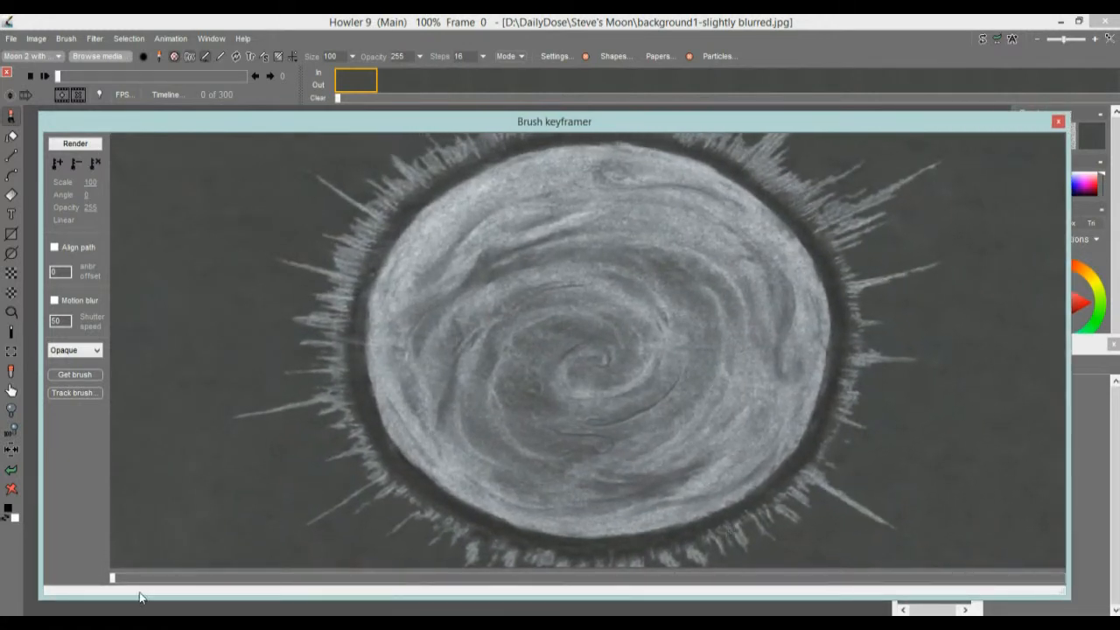
Move the moon brush to the upper-left corner of the keyframer preview on the first frame
{"action": "mouse_move", "coordinate": [113, 578]}
{"action": "left_mouse_down"}
{"action": "mouse_move", "coordinate": [158, 581]}
{"action": "mouse_move", "coordinate": [109, 582]}
{"action": "left_mouse_up"}
{"action": "mouse_move", "coordinate": [585, 343]}
{"action": "left_mouse_down"}
{"action": "mouse_move", "coordinate": [354, 278]}
{"action": "mouse_move", "coordinate": [368, 135]}
{"action": "mouse_move", "coordinate": [880, 166]}
{"action": "mouse_move", "coordinate": [873, 406]}
{"action": "mouse_move", "coordinate": [378, 315]}
{"action": "mouse_move", "coordinate": [343, 281]}
{"action": "mouse_move", "coordinate": [352, 263]}
{"action": "left_mouse_up"}
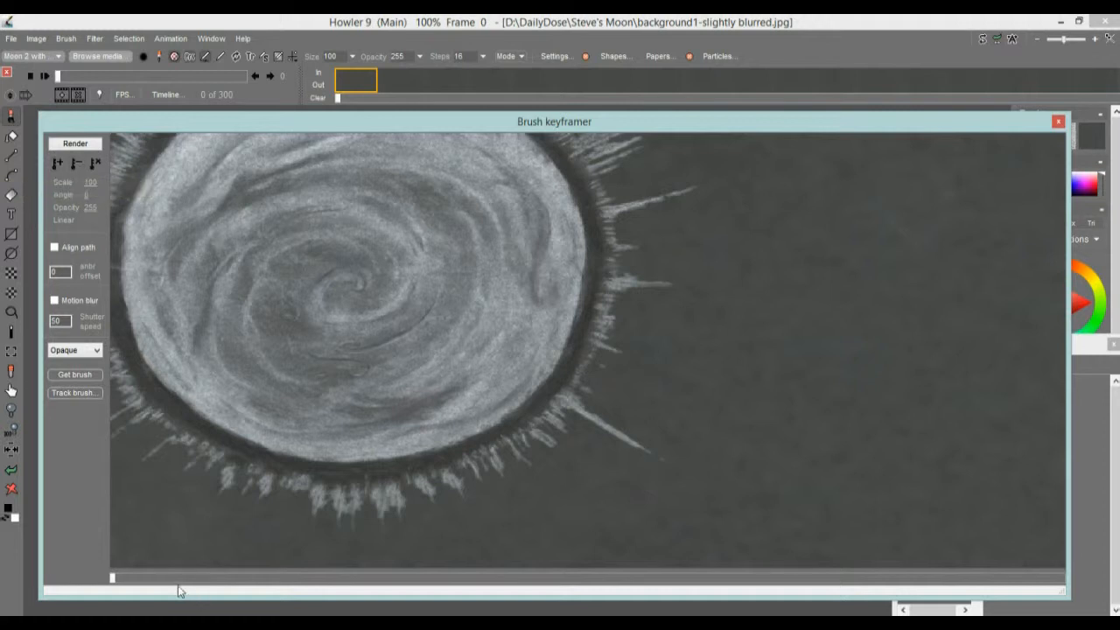
{"action": "mouse_move", "coordinate": [184, 582]}
{"action": "left_mouse_down"}
{"action": "mouse_move", "coordinate": [319, 571]}
{"action": "mouse_move", "coordinate": [97, 575]}
{"action": "left_mouse_up"}
{"action": "left_click_drag", "start_coordinate": [347, 256], "coordinate": [132, 152]}
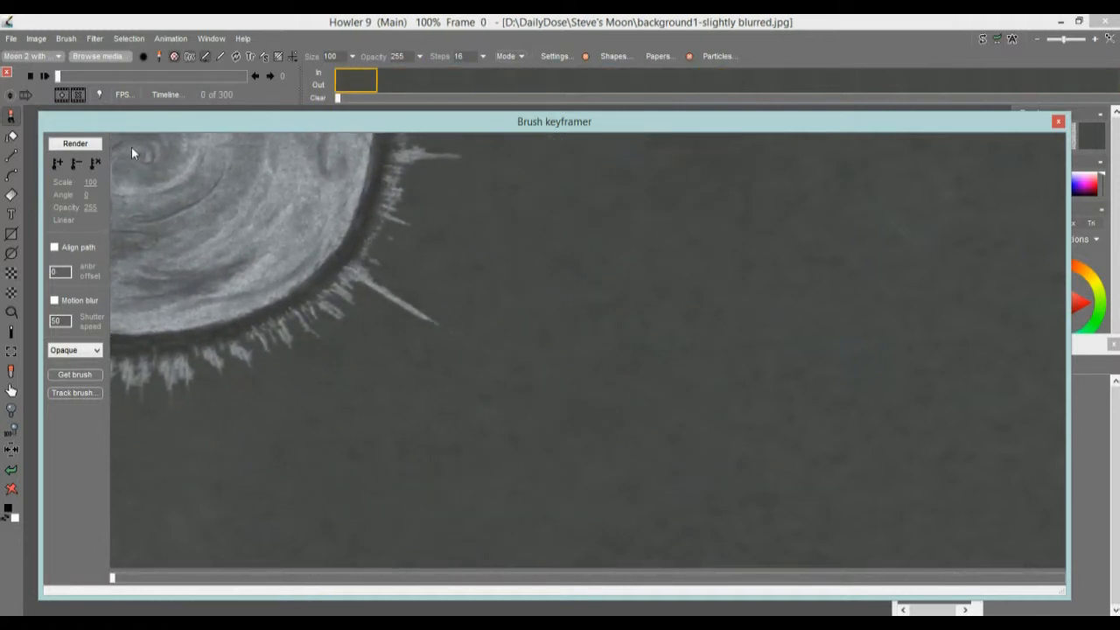
Add a keyframe for the moon on the first frame at scale 11 and opacity 0, and advance to frame 7
{"action": "mouse_move", "coordinate": [89, 183]}
{"action": "left_mouse_down"}
{"action": "mouse_move", "coordinate": [63, 181]}
{"action": "mouse_move", "coordinate": [102, 182]}
{"action": "mouse_move", "coordinate": [88, 193]}
{"action": "mouse_move", "coordinate": [94, 183]}
{"action": "mouse_move", "coordinate": [74, 182]}
{"action": "mouse_move", "coordinate": [83, 208]}
{"action": "mouse_move", "coordinate": [13, 215]}
{"action": "left_mouse_up"}
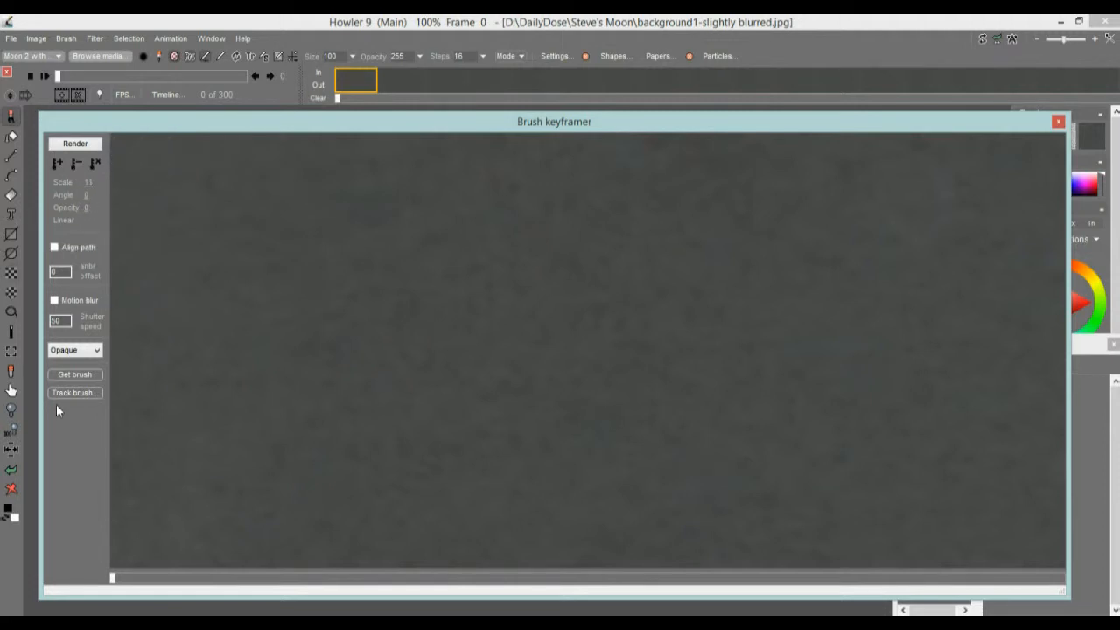
{"action": "left_click", "coordinate": [56, 162]}
{"action": "left_click_drag", "start_coordinate": [114, 584], "coordinate": [136, 581]}
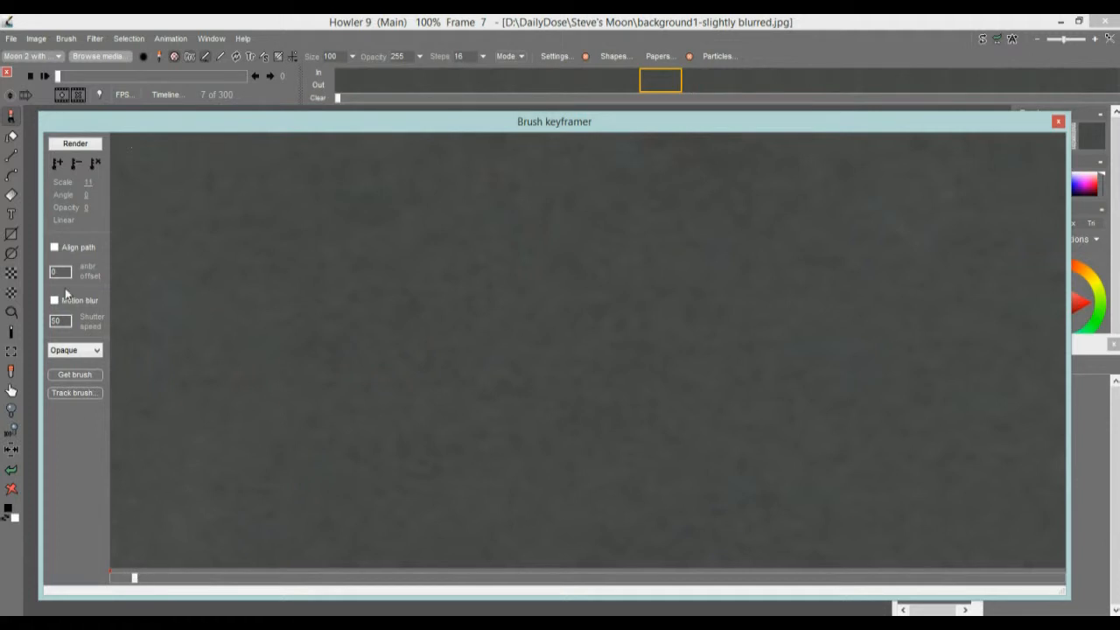
Keyframe the moon at opacity 255 on frame 7 and at scale 47 on frame 82
{"action": "left_click_drag", "start_coordinate": [91, 207], "coordinate": [260, 207]}
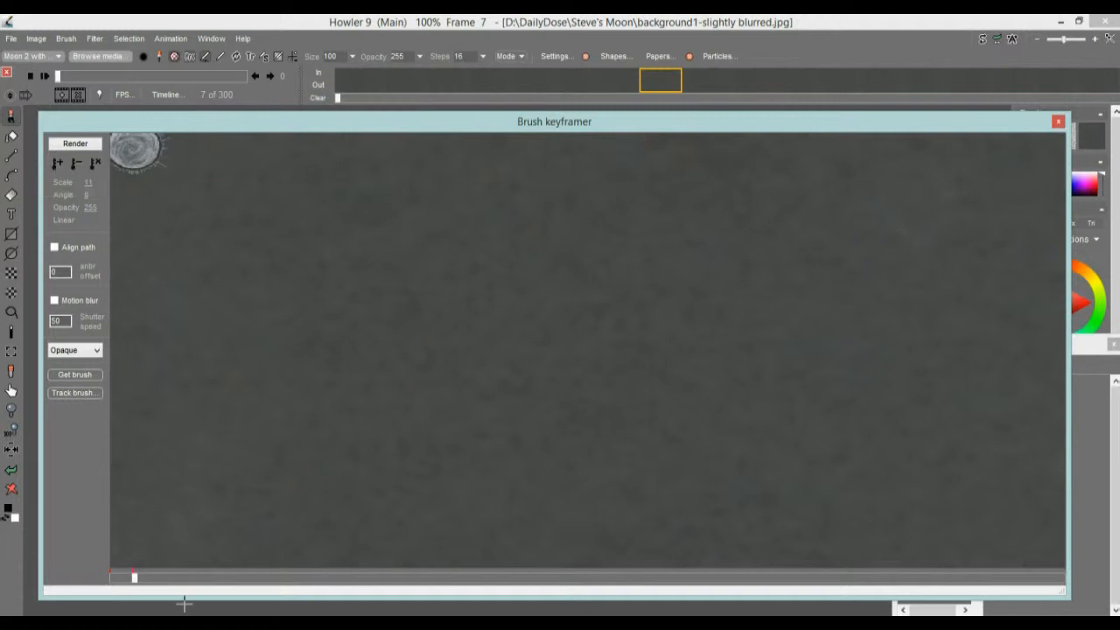
{"action": "left_click_drag", "start_coordinate": [186, 579], "coordinate": [373, 586]}
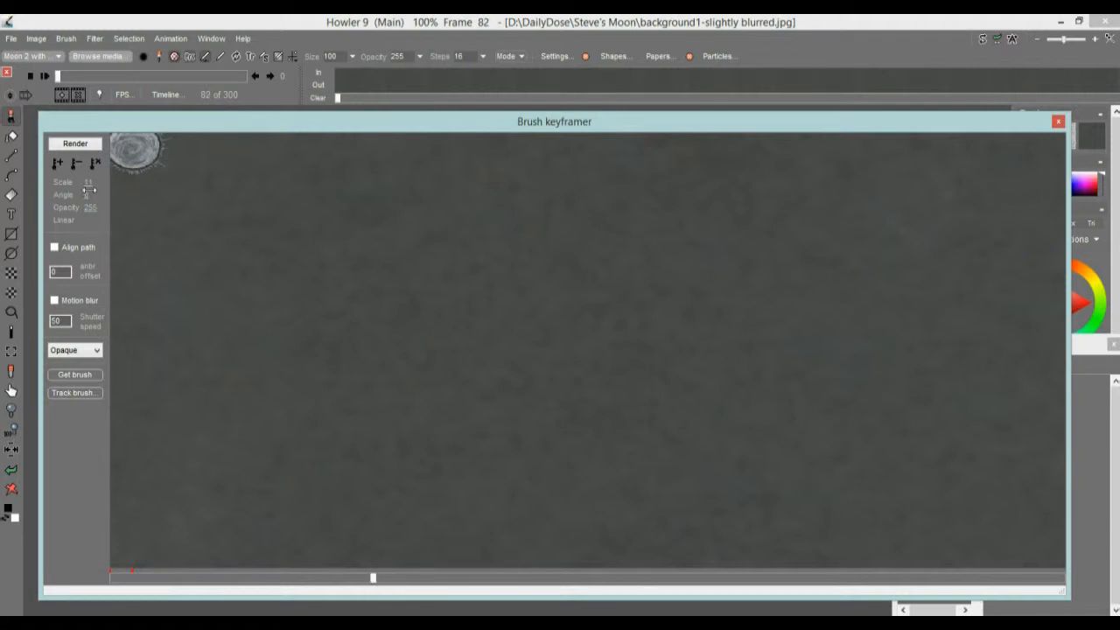
{"action": "left_click_drag", "start_coordinate": [88, 183], "coordinate": [108, 182]}
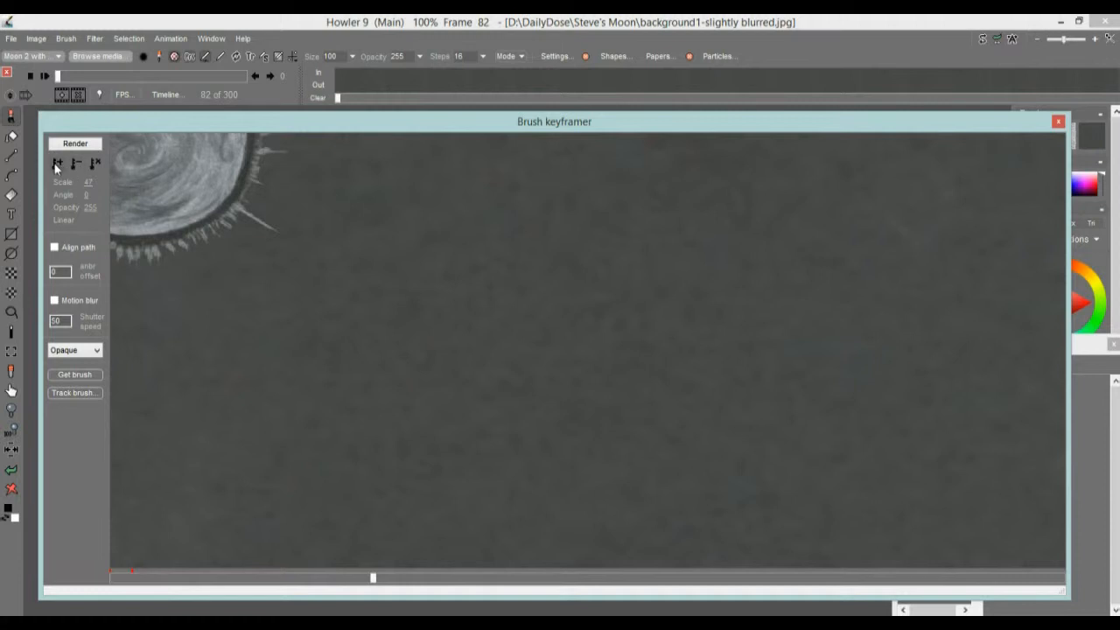
Keyframe the moon in the middle of the preview at scale 74 on frame 173, and scrub through the motion
{"action": "left_click_drag", "start_coordinate": [519, 582], "coordinate": [663, 581]}
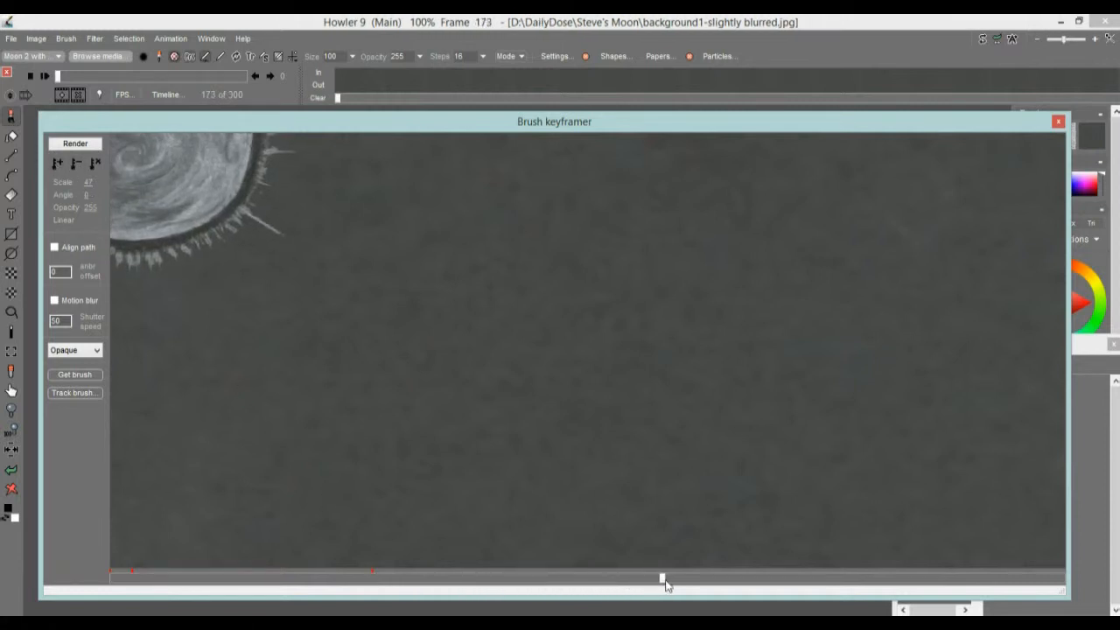
{"action": "mouse_move", "coordinate": [133, 157]}
{"action": "left_mouse_down"}
{"action": "mouse_move", "coordinate": [516, 358]}
{"action": "mouse_move", "coordinate": [585, 357]}
{"action": "mouse_move", "coordinate": [573, 350]}
{"action": "left_mouse_up"}
{"action": "left_click_drag", "start_coordinate": [92, 182], "coordinate": [103, 183]}
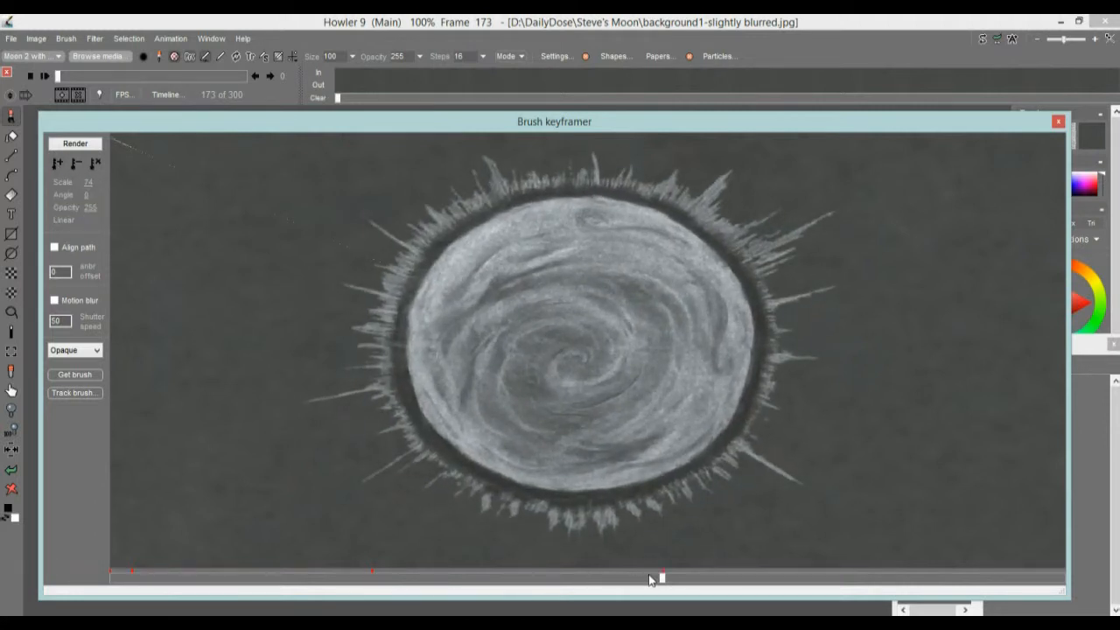
{"action": "left_click_drag", "start_coordinate": [660, 579], "coordinate": [220, 580]}
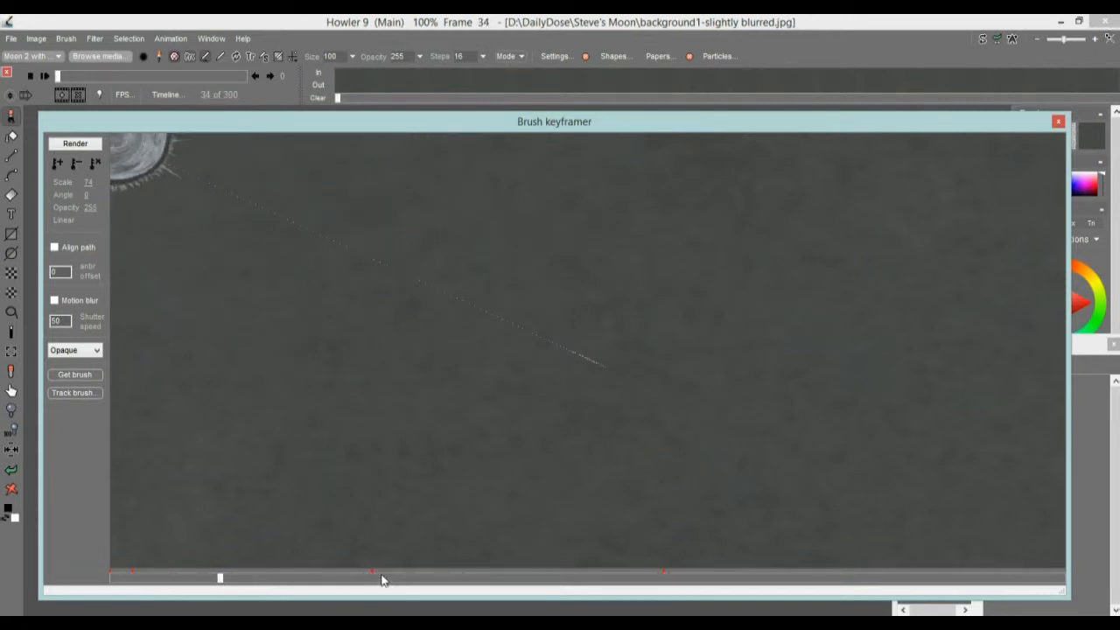
{"action": "left_click_drag", "start_coordinate": [220, 580], "coordinate": [626, 578]}
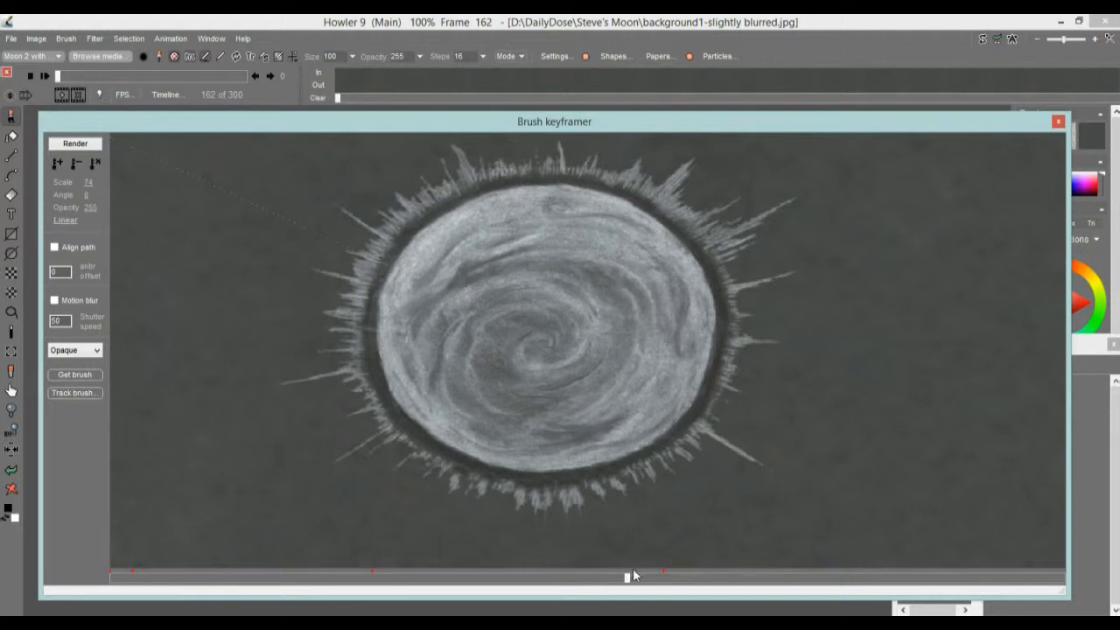
On frame 299 keyframe the moon moved lower at scale 113 and angle 171, and add a matching keyframe on frame 274
{"action": "left_click_drag", "start_coordinate": [627, 580], "coordinate": [1071, 583]}
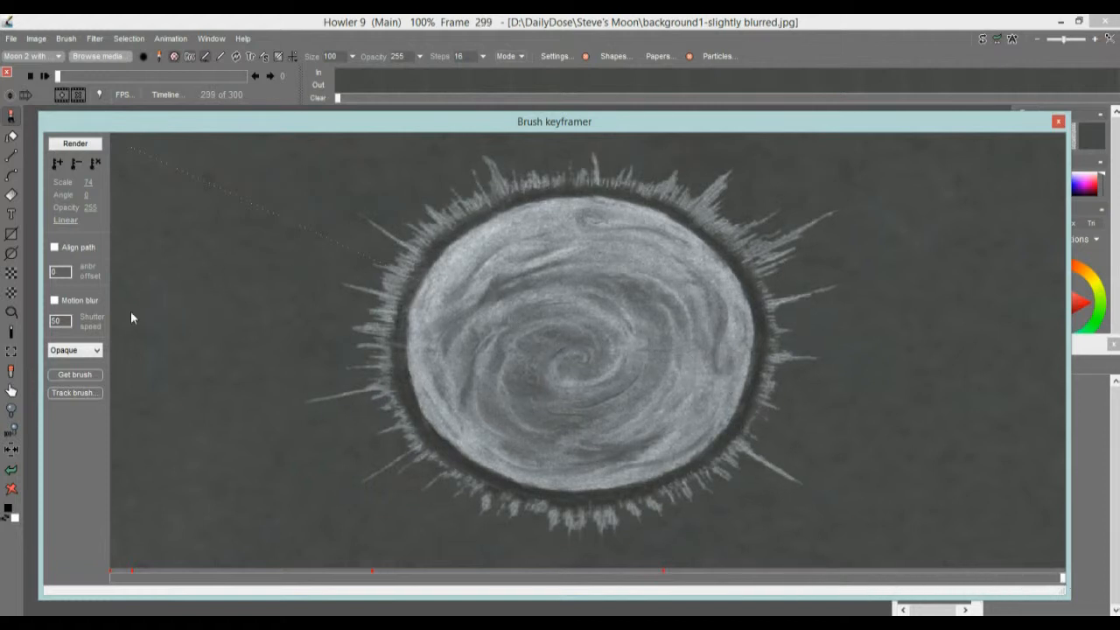
{"action": "left_click_drag", "start_coordinate": [89, 182], "coordinate": [103, 181]}
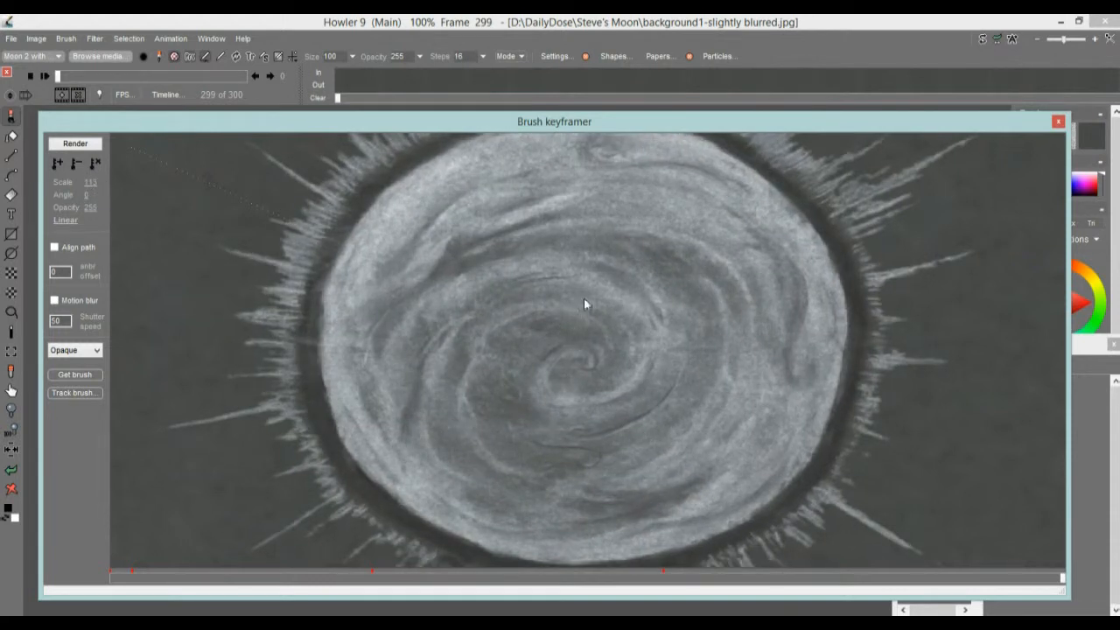
{"action": "left_click_drag", "start_coordinate": [584, 346], "coordinate": [583, 464]}
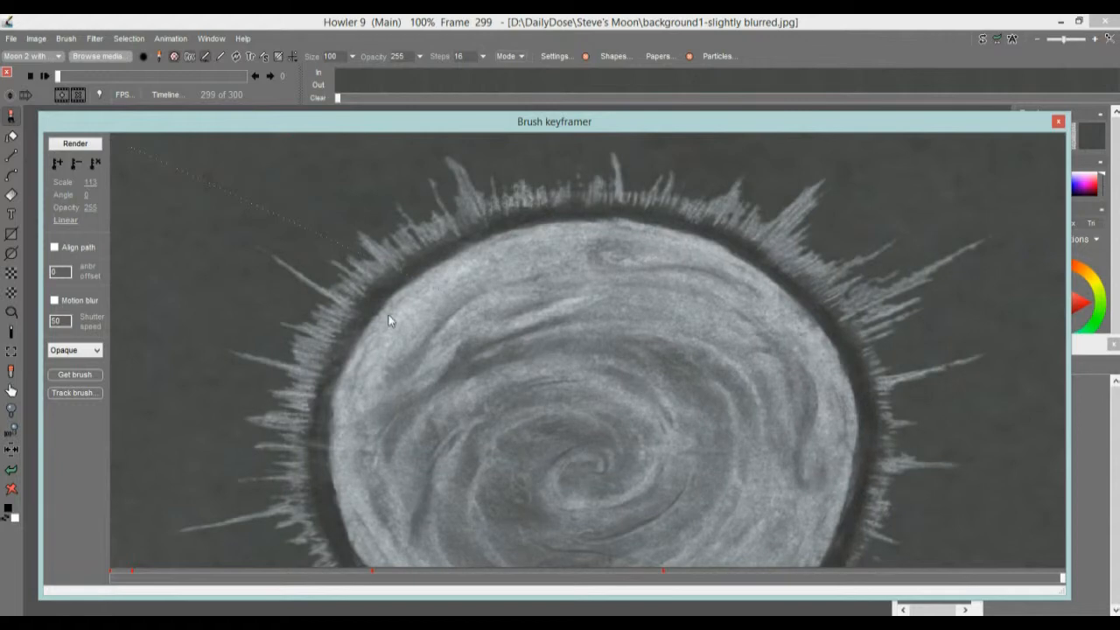
{"action": "left_click_drag", "start_coordinate": [85, 194], "coordinate": [207, 199]}
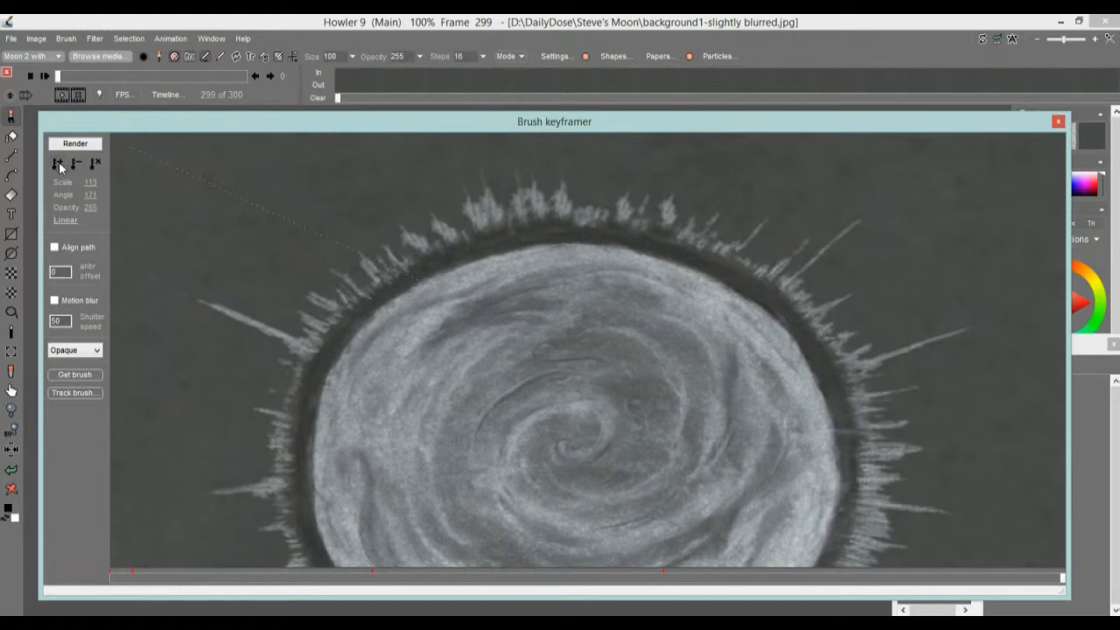
{"action": "left_click_drag", "start_coordinate": [1061, 582], "coordinate": [983, 578]}
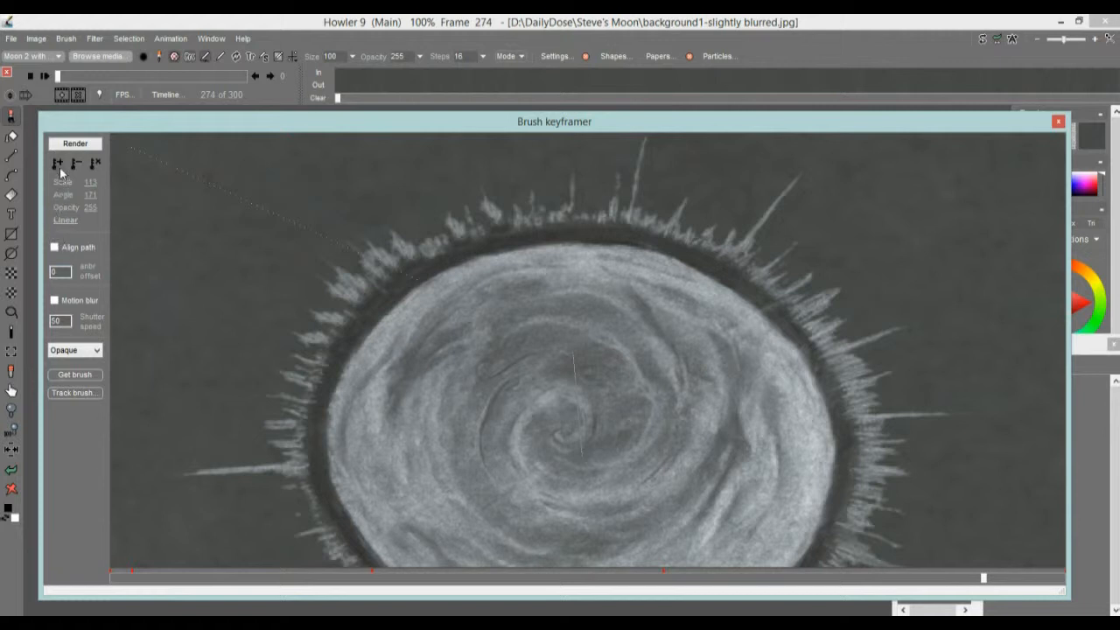
Update the moon's keyframe on frame 299 to scale 183 and opacity 0, and return to frame 173
{"action": "left_click_drag", "start_coordinate": [986, 578], "coordinate": [1079, 581]}
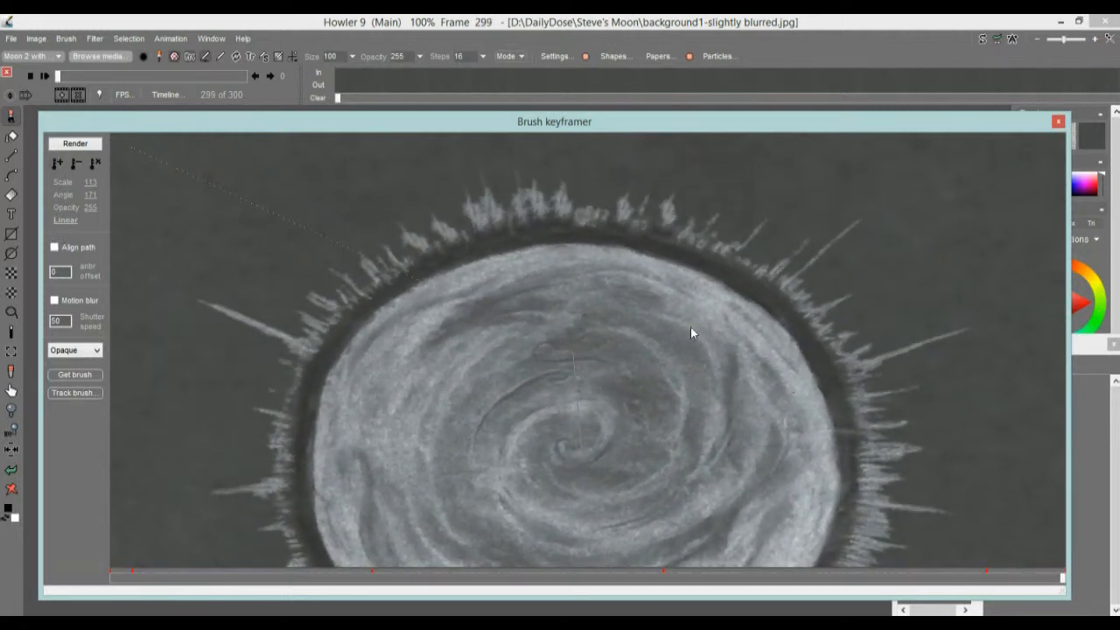
{"action": "mouse_move", "coordinate": [93, 182]}
{"action": "left_mouse_down"}
{"action": "mouse_move", "coordinate": [105, 181]}
{"action": "mouse_move", "coordinate": [82, 207]}
{"action": "left_mouse_up"}
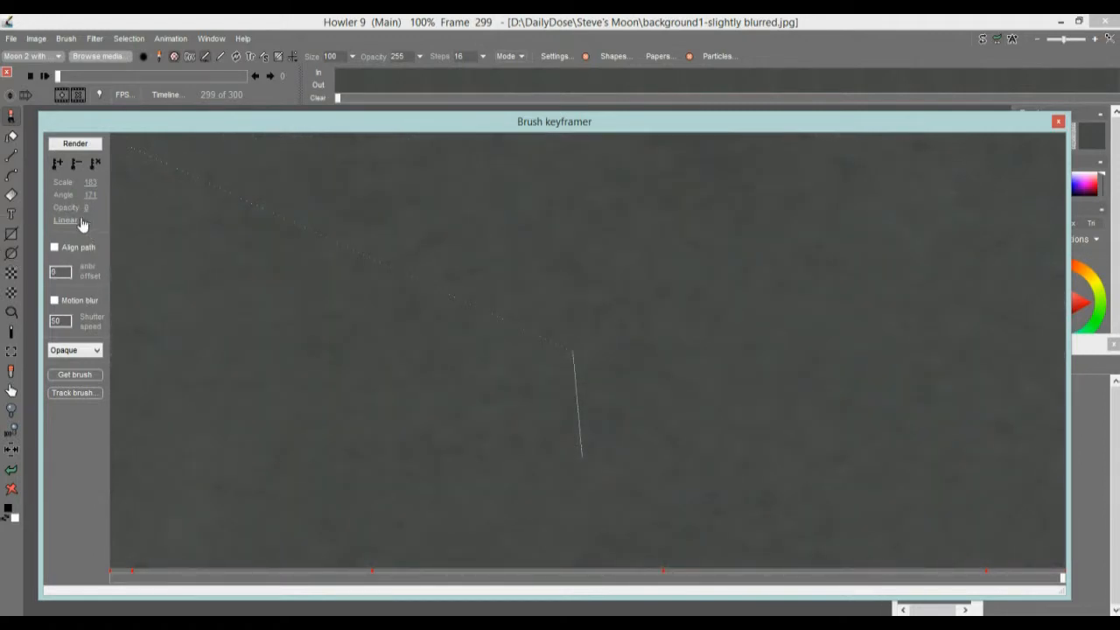
{"action": "left_click", "coordinate": [57, 162]}
{"action": "left_click_drag", "start_coordinate": [1062, 580], "coordinate": [664, 579]}
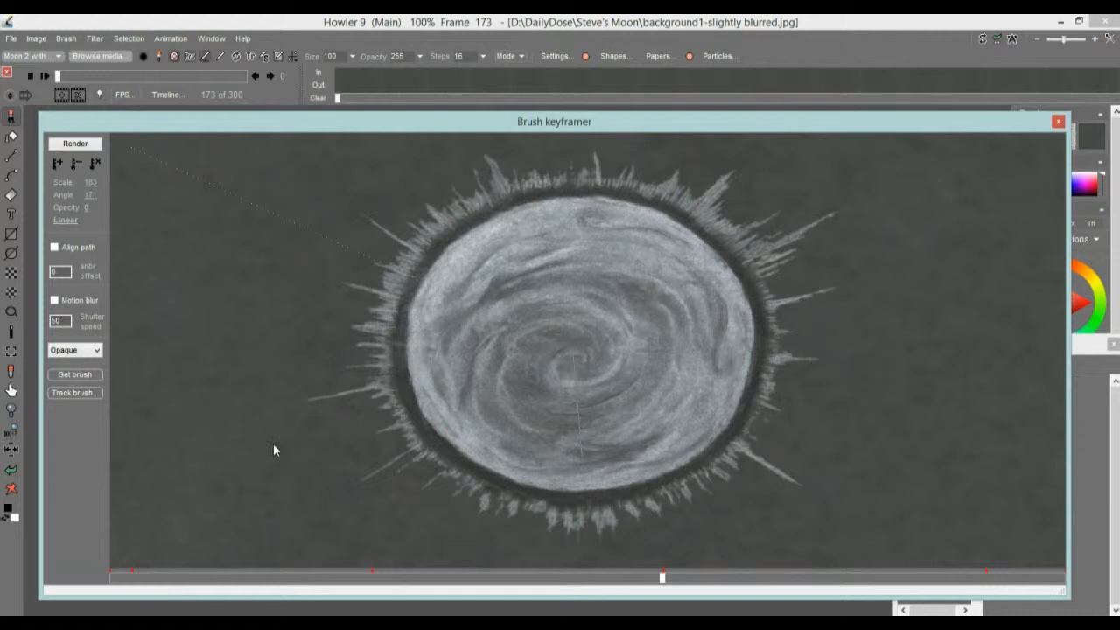
Try the Add, Divide and Xor blend modes on the moon and restore Opaque
{"action": "left_click", "coordinate": [97, 351]}
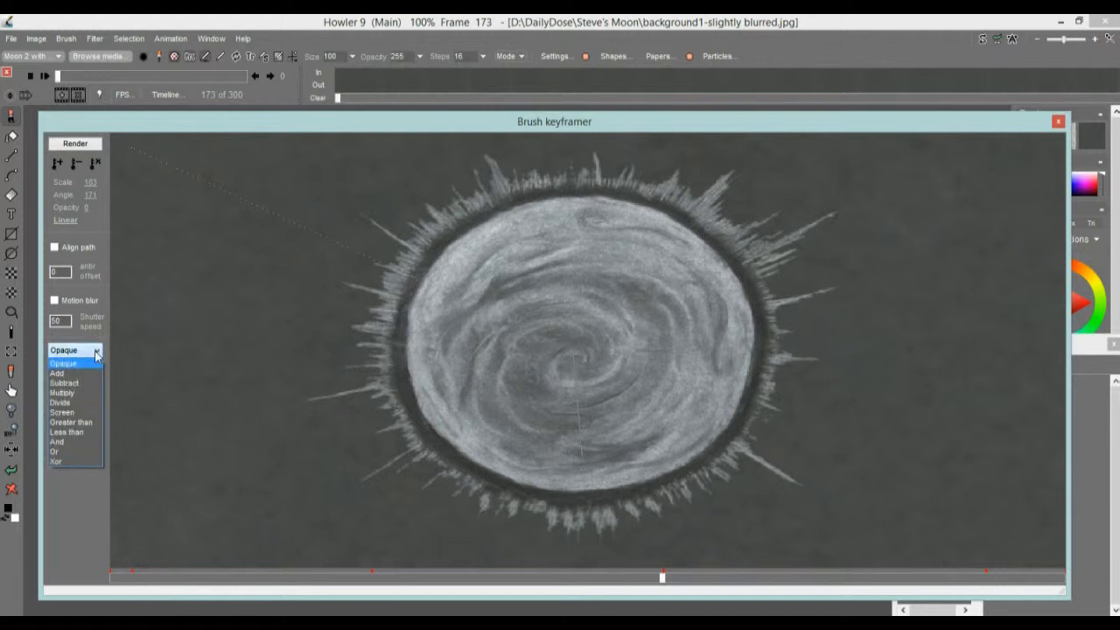
{"action": "left_click", "coordinate": [79, 374]}
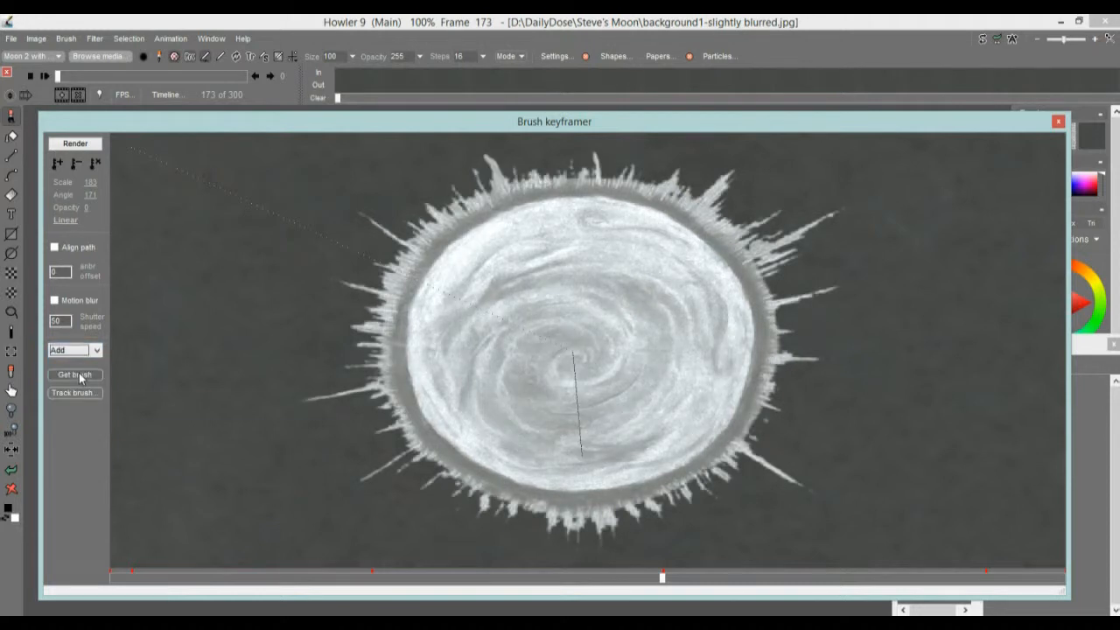
{"action": "left_click", "coordinate": [97, 350]}
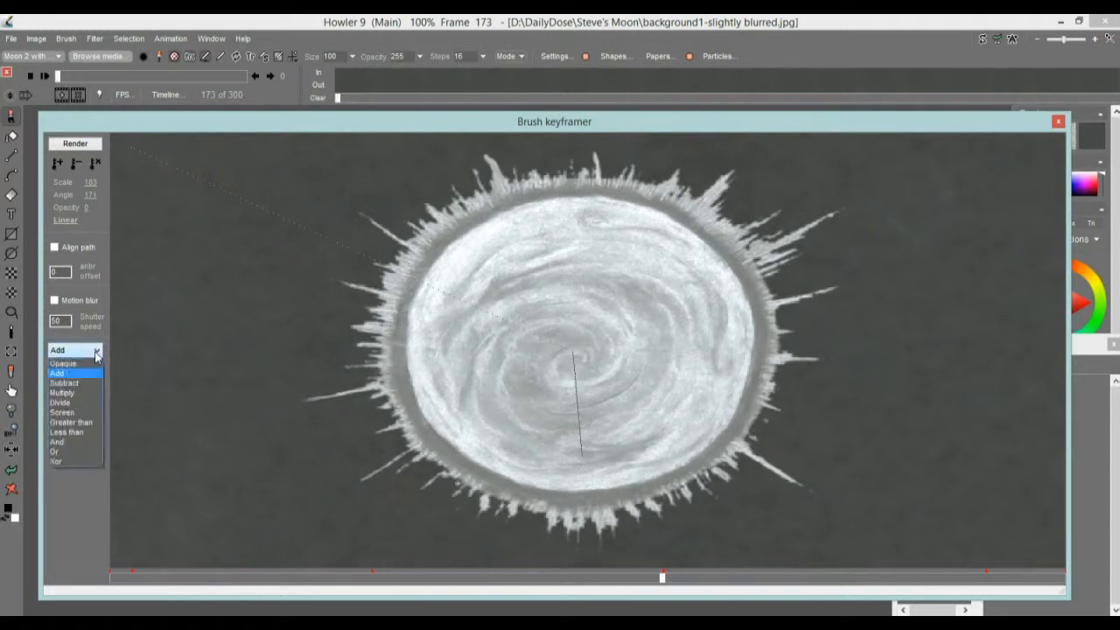
{"action": "left_click", "coordinate": [74, 402]}
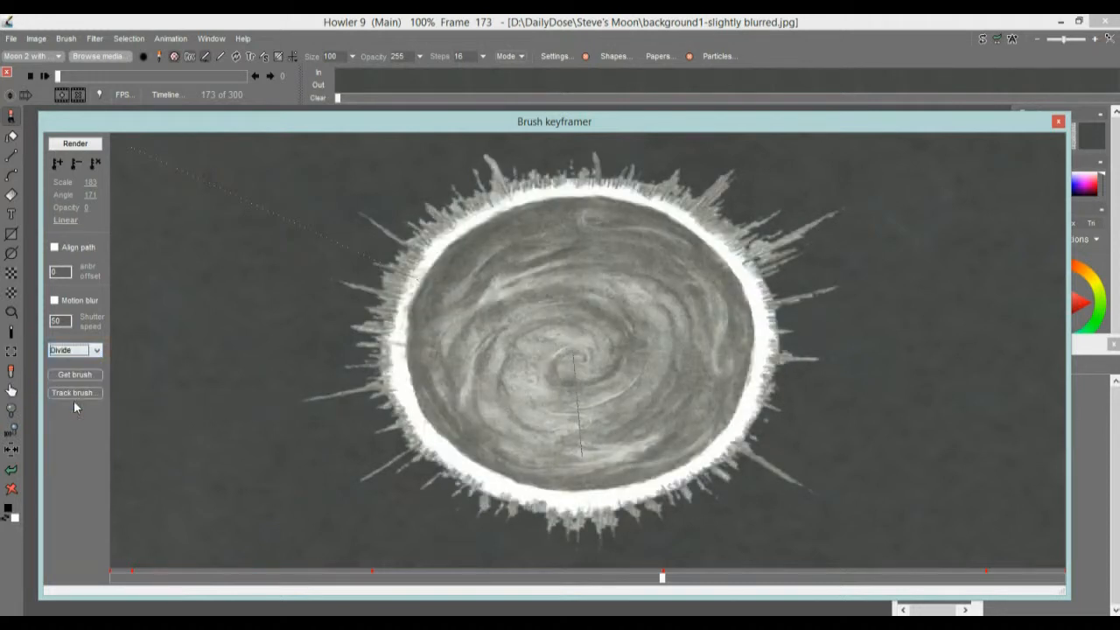
{"action": "left_click", "coordinate": [97, 350]}
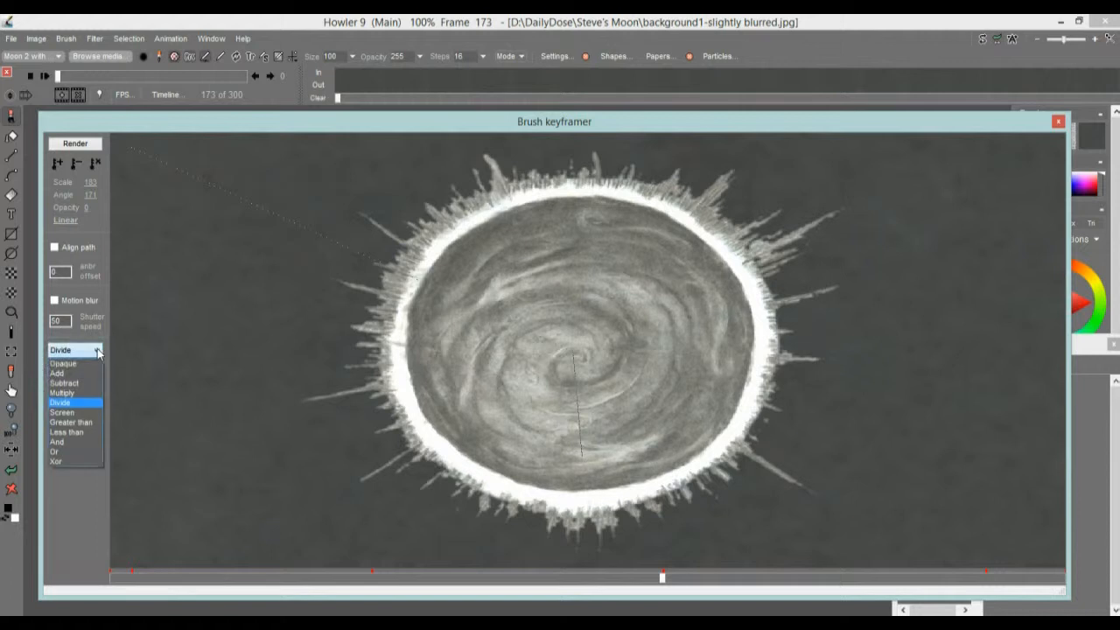
{"action": "left_click", "coordinate": [85, 462]}
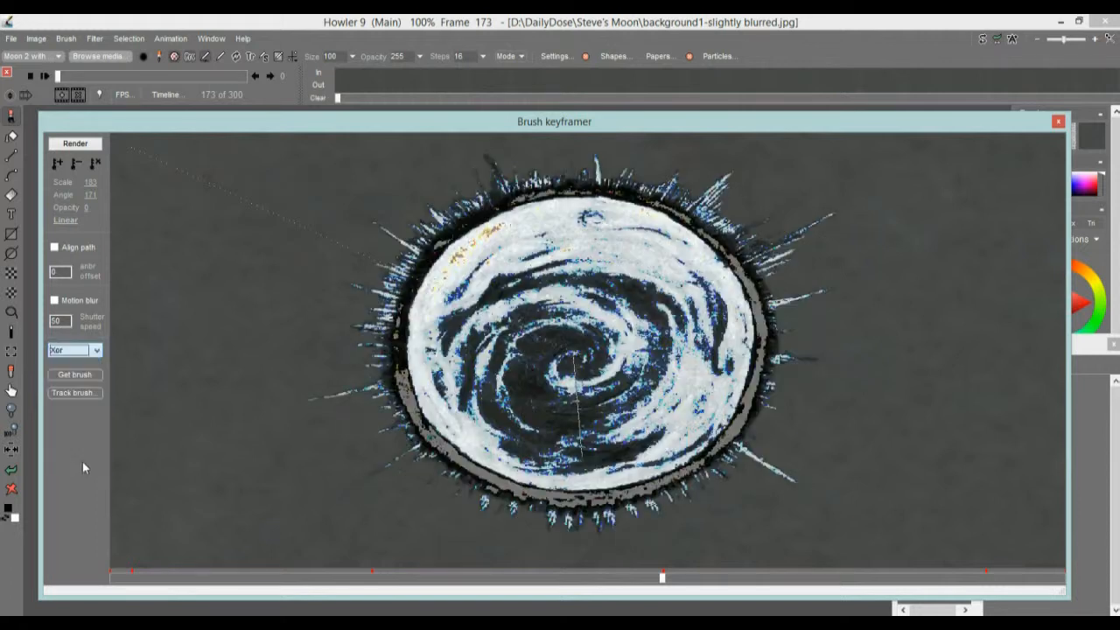
{"action": "left_click_drag", "start_coordinate": [335, 579], "coordinate": [625, 578]}
{"action": "left_click", "coordinate": [91, 350]}
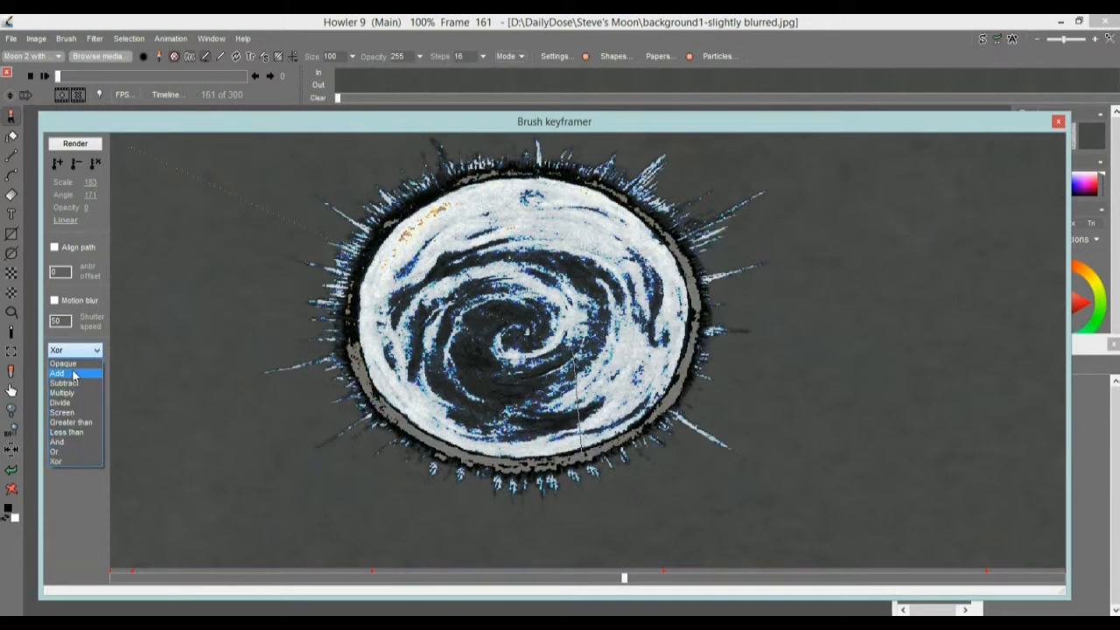
{"action": "left_click", "coordinate": [66, 364]}
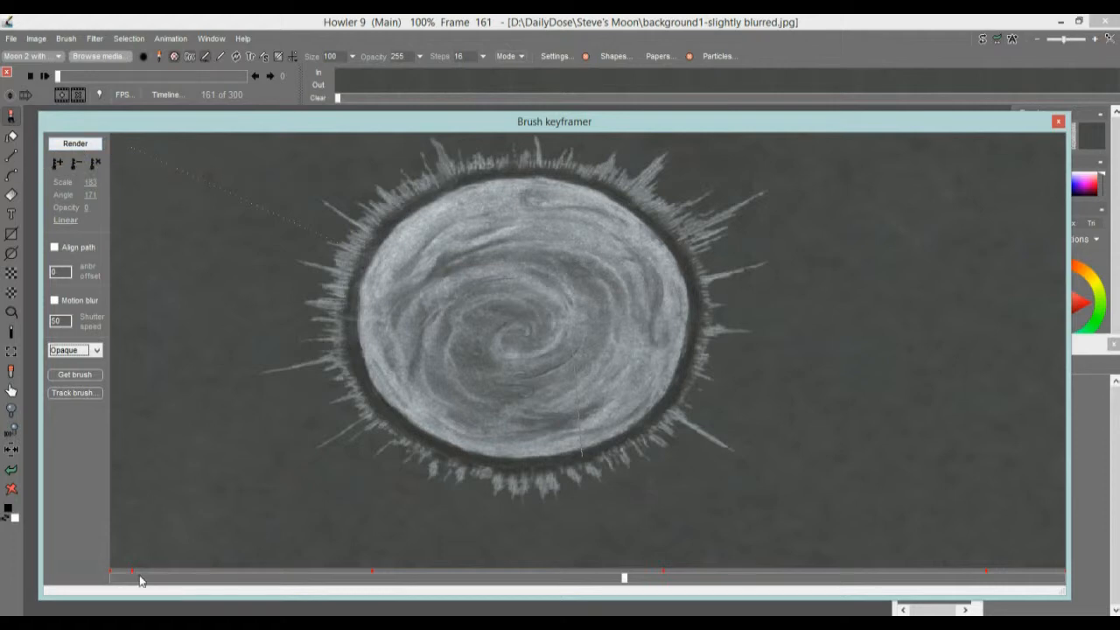
Render the keyframed moon motion into the animation and close the Brush keyframer
{"action": "left_click_drag", "start_coordinate": [140, 582], "coordinate": [452, 552]}
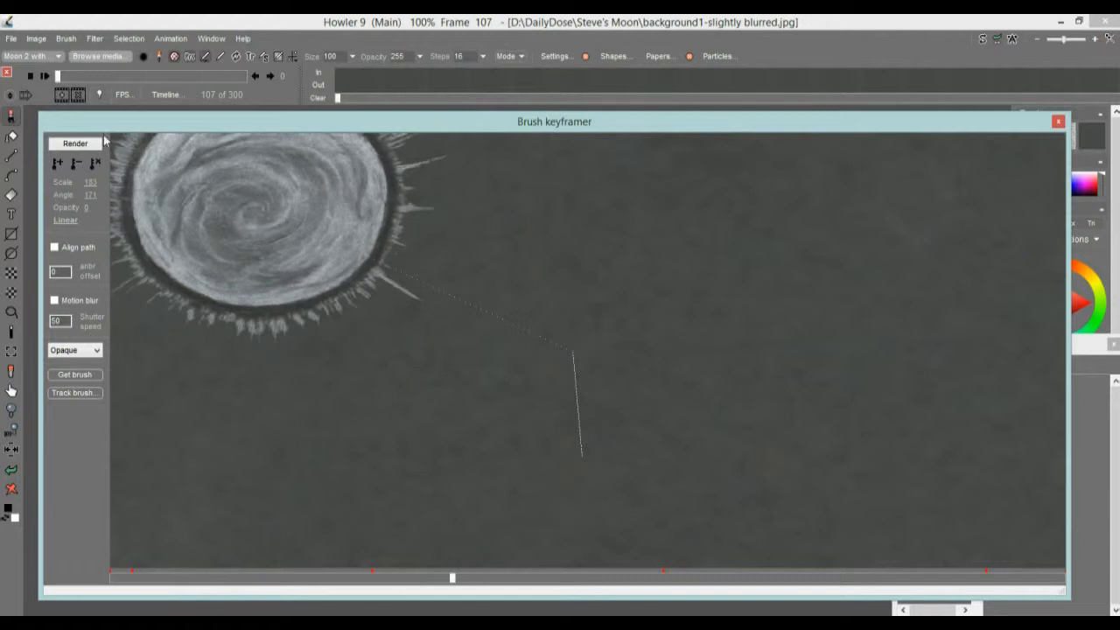
{"action": "left_click", "coordinate": [78, 145]}
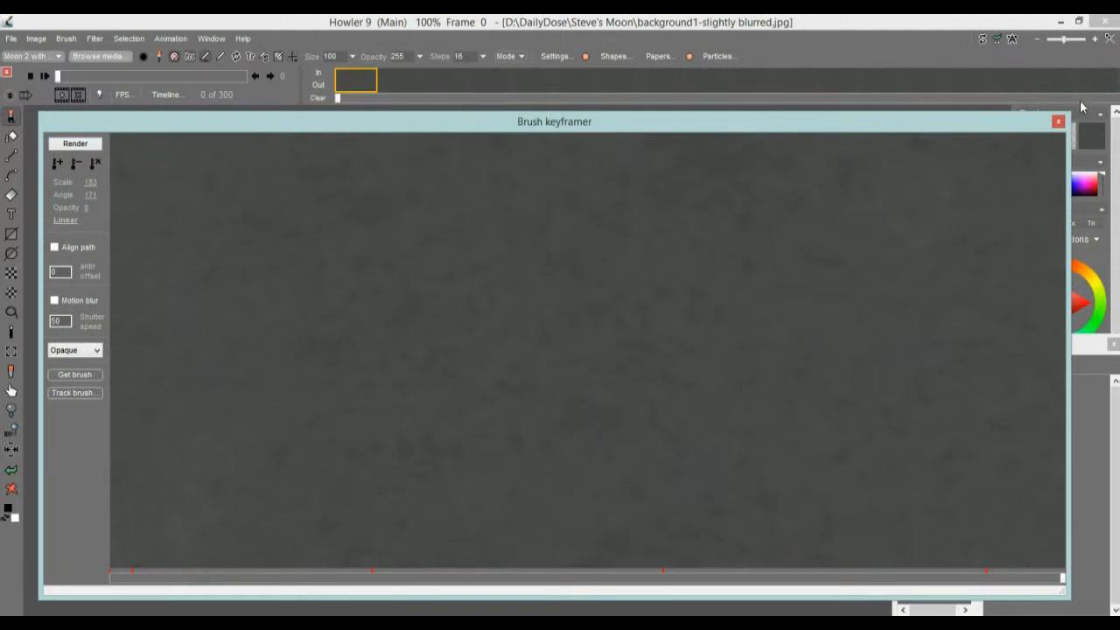
{"action": "left_click", "coordinate": [1059, 123]}
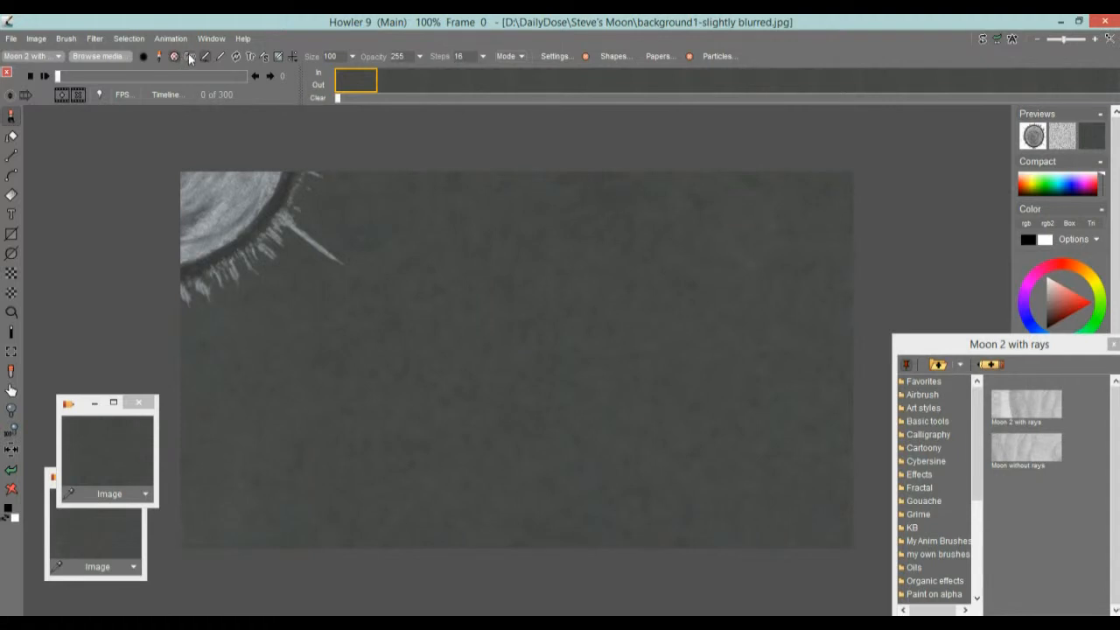
Play back the rendered moon animation and go to frame 79
{"action": "left_click", "coordinate": [58, 96]}
{"action": "left_click", "coordinate": [44, 77]}
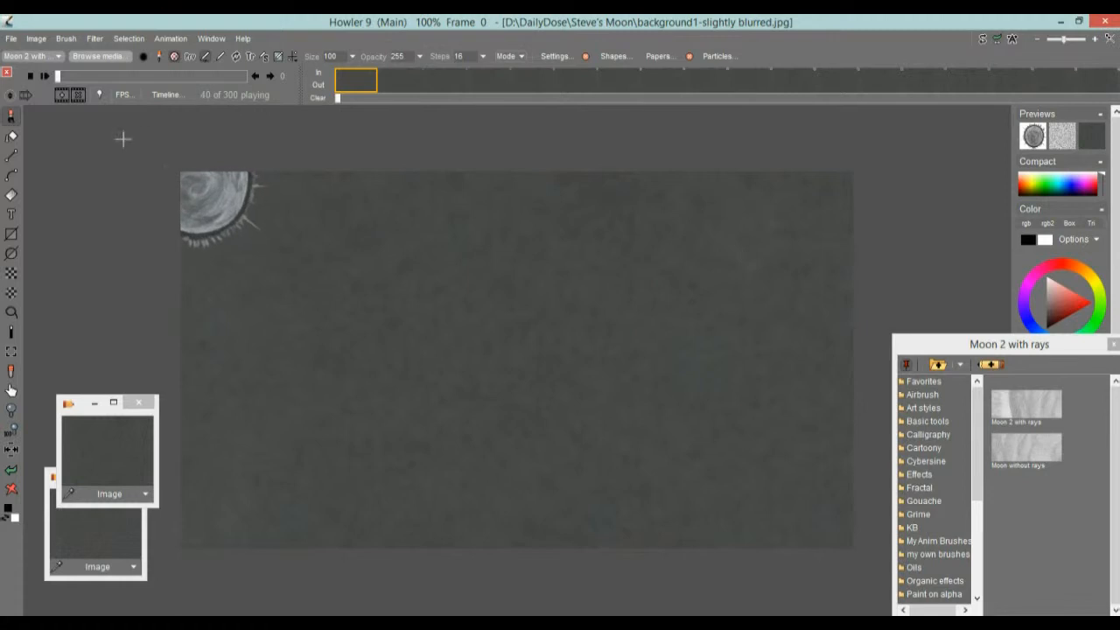
{"action": "left_click_drag", "start_coordinate": [77, 77], "coordinate": [107, 77]}
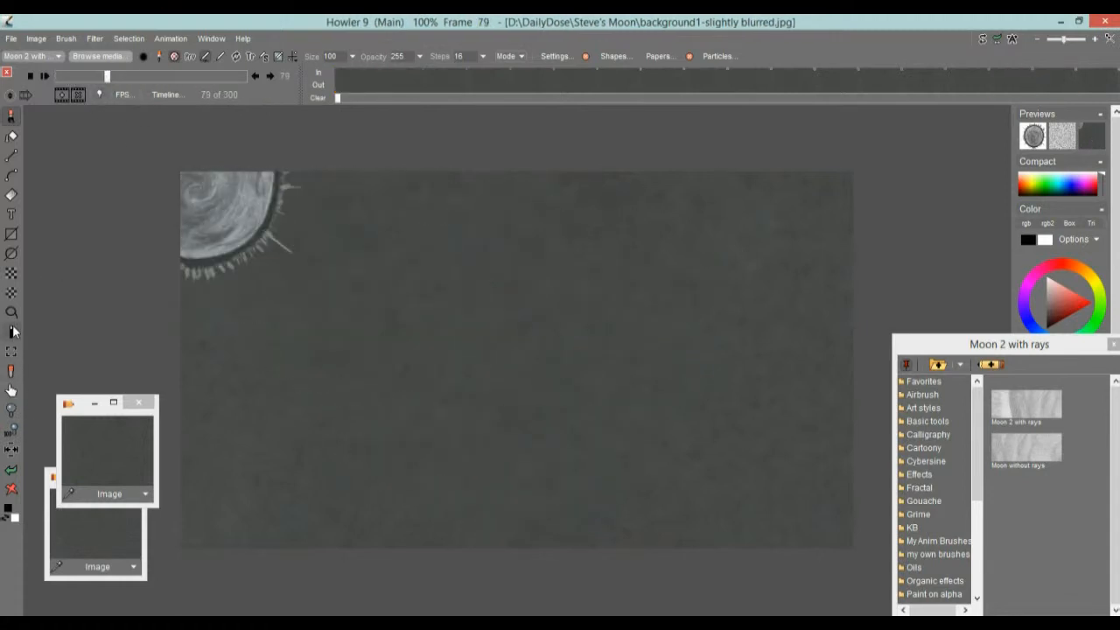
Create a text box across the middle of frame 79 reading "In a perfect world, the Sun would always shine on me."
{"action": "left_click", "coordinate": [11, 214]}
{"action": "left_click", "coordinate": [264, 255]}
{"action": "left_click_drag", "start_coordinate": [281, 273], "coordinate": [592, 434]}
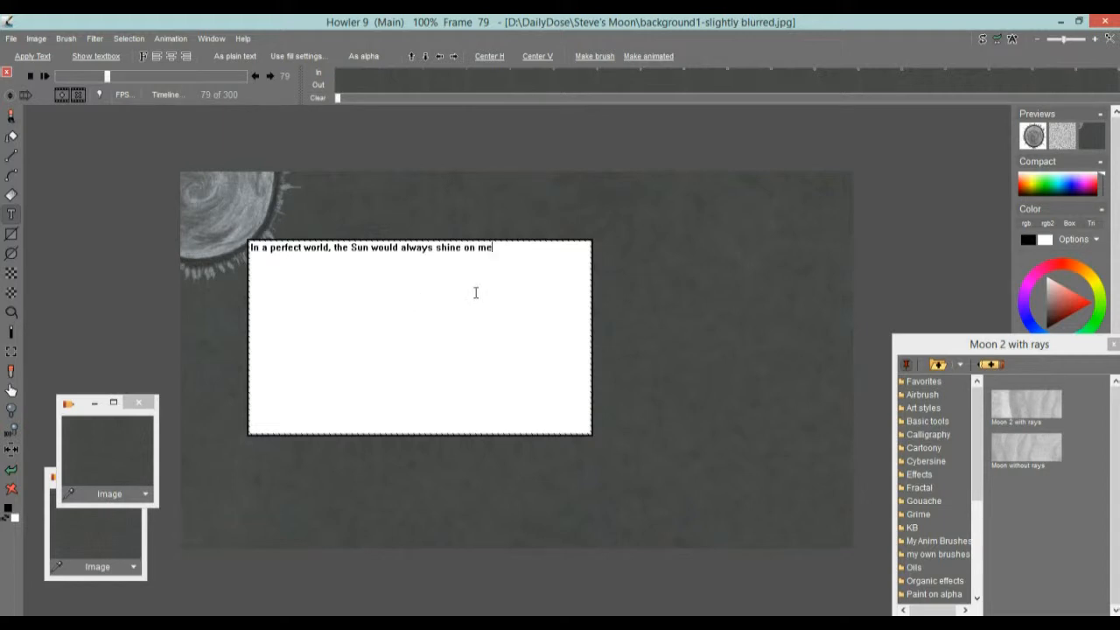
{"action": "key", "text": "ctrl+a"}
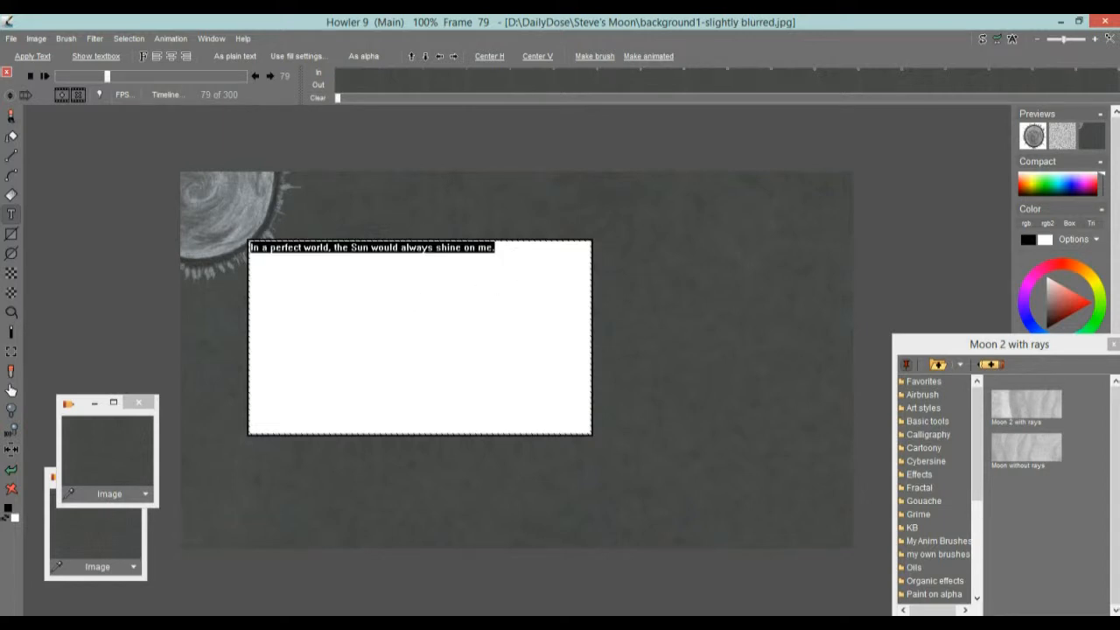
{"action": "left_click", "coordinate": [376, 303]}
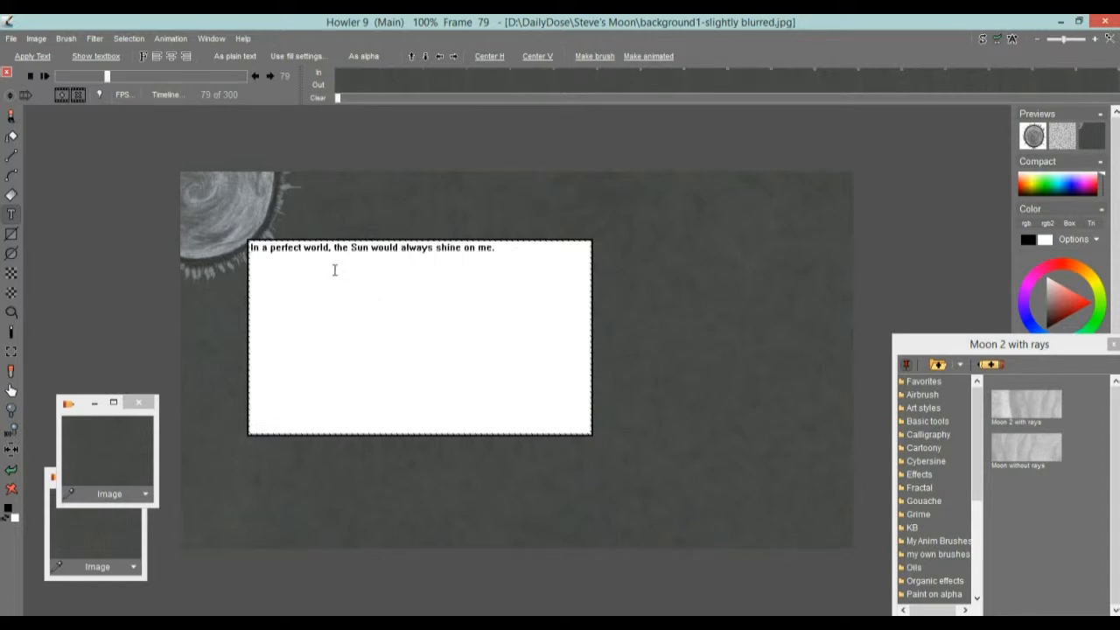
Format the sentence in bold Arial Black at size 32
{"action": "left_click", "coordinate": [144, 57]}
{"action": "left_click_drag", "start_coordinate": [224, 74], "coordinate": [692, 110]}
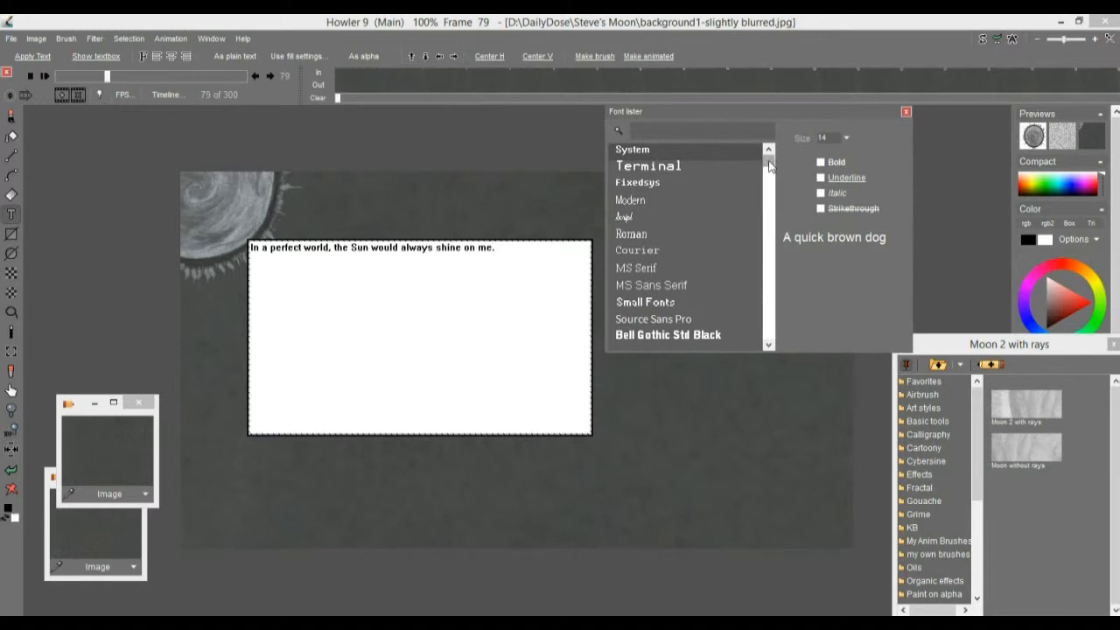
{"action": "left_click", "coordinate": [773, 210]}
{"action": "left_click_drag", "start_coordinate": [773, 210], "coordinate": [770, 242]}
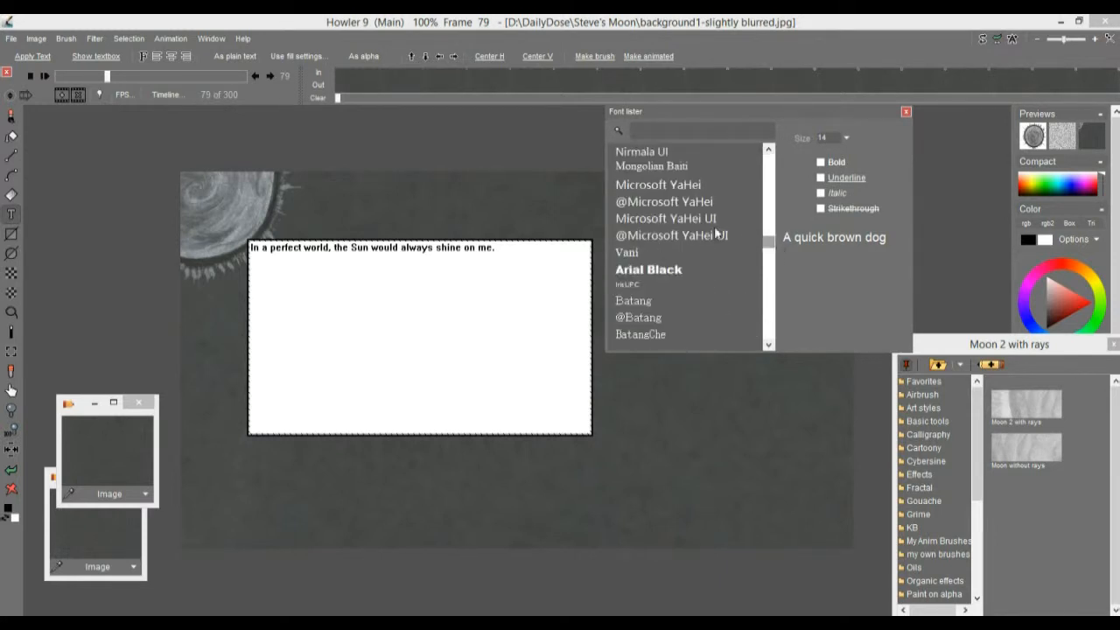
{"action": "left_click", "coordinate": [636, 271]}
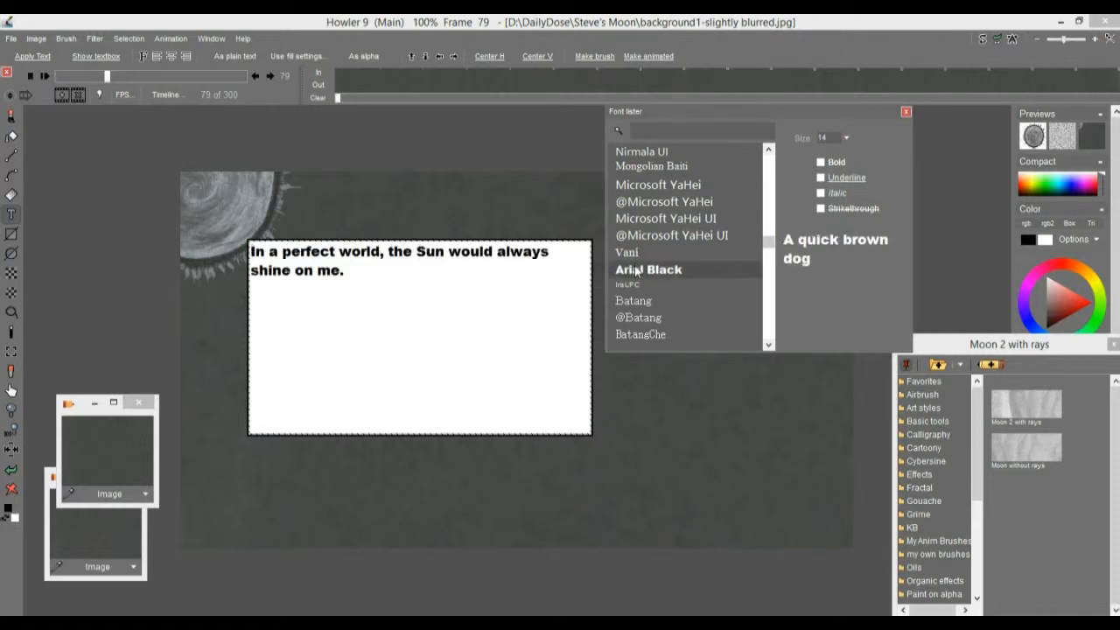
{"action": "left_click", "coordinate": [821, 163]}
{"action": "left_click", "coordinate": [847, 138]}
{"action": "mouse_move", "coordinate": [772, 156]}
{"action": "left_mouse_down"}
{"action": "mouse_move", "coordinate": [804, 151]}
{"action": "mouse_move", "coordinate": [785, 157]}
{"action": "left_mouse_up"}
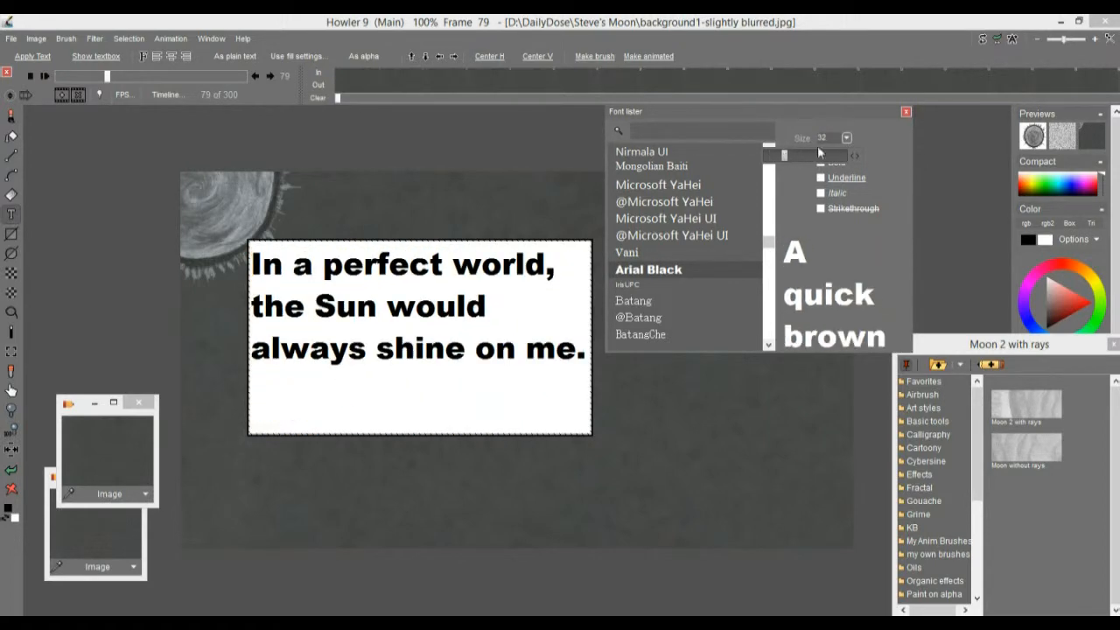
Close the font list, shrink the text box to fit its three lines and move it to the middle of the canvas
{"action": "left_click", "coordinate": [906, 112]}
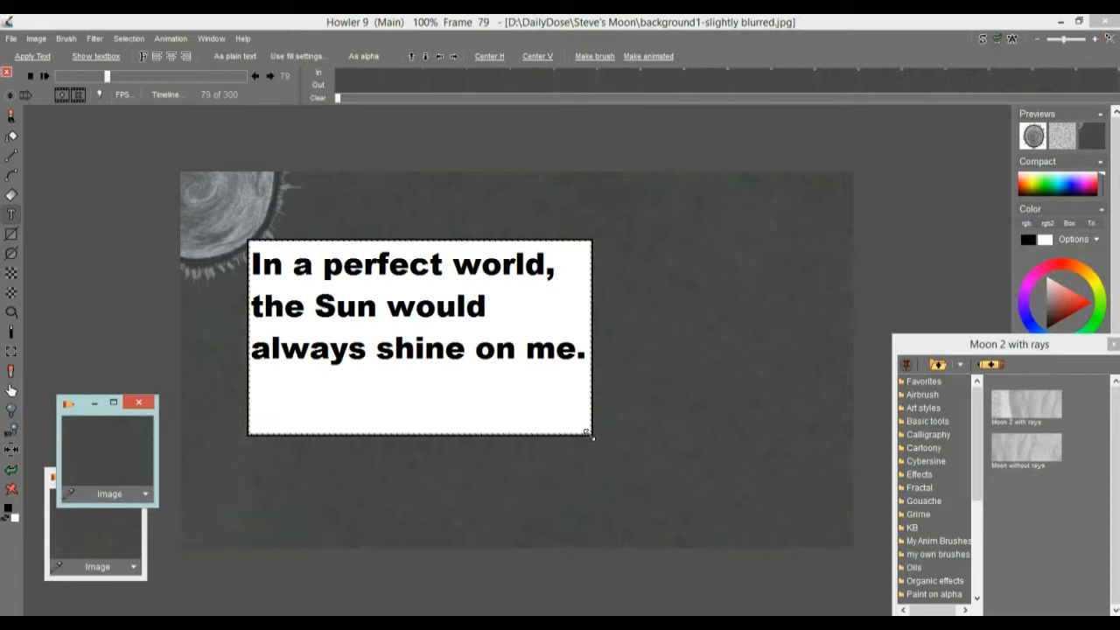
{"action": "left_click_drag", "start_coordinate": [588, 433], "coordinate": [600, 372]}
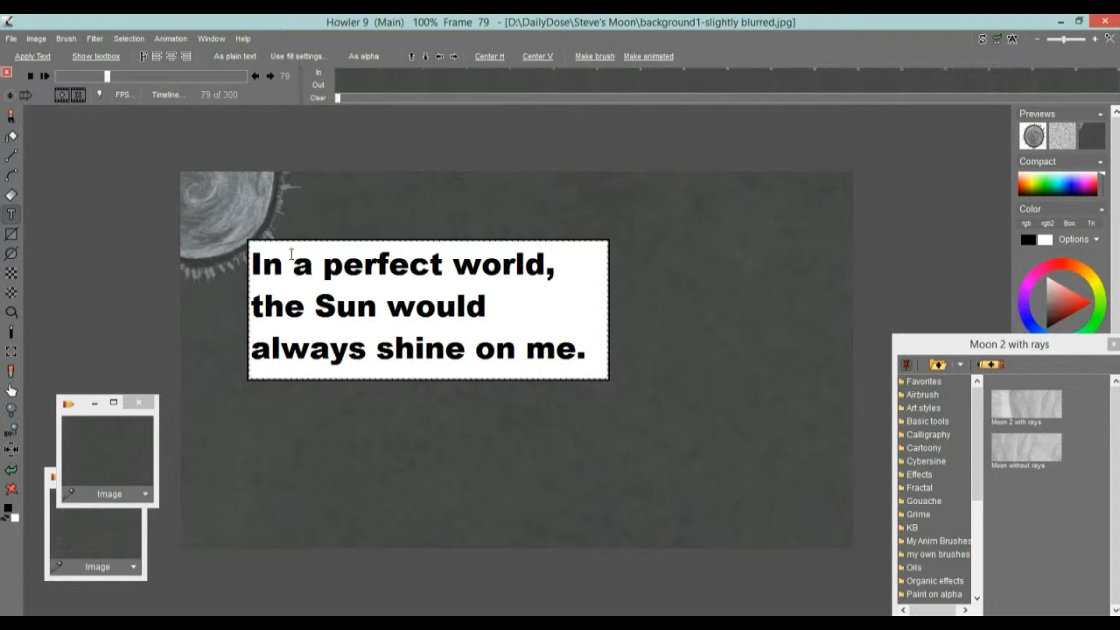
{"action": "left_click_drag", "start_coordinate": [428, 313], "coordinate": [523, 353]}
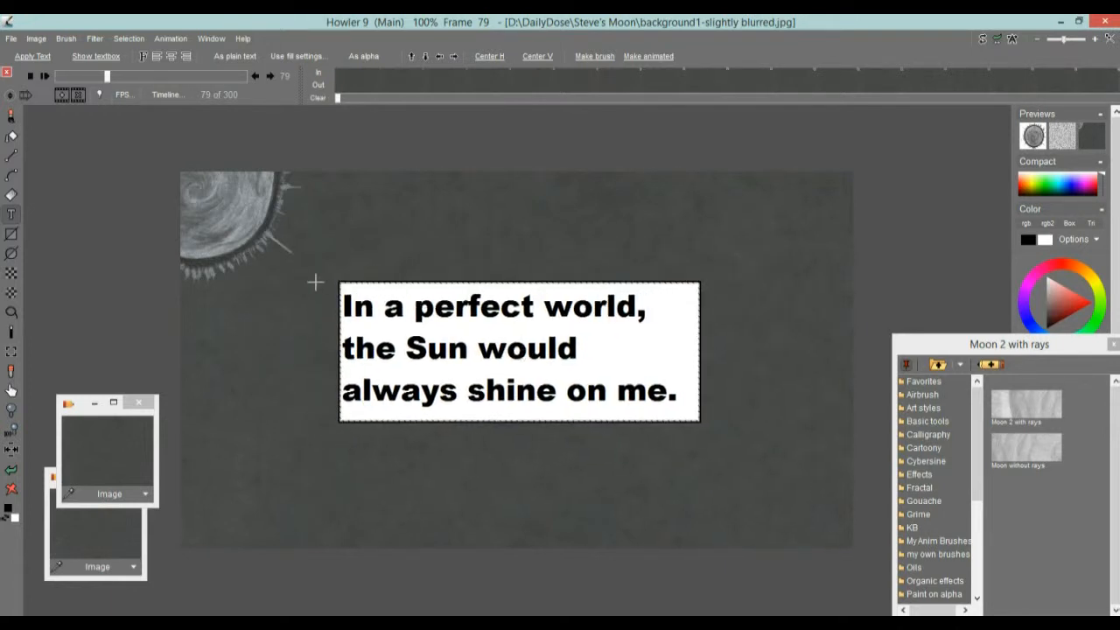
Center-align the caption text within its box and fine-tune the box's position in the middle of the frame
{"action": "left_click", "coordinate": [172, 57]}
{"action": "left_click", "coordinate": [185, 57]}
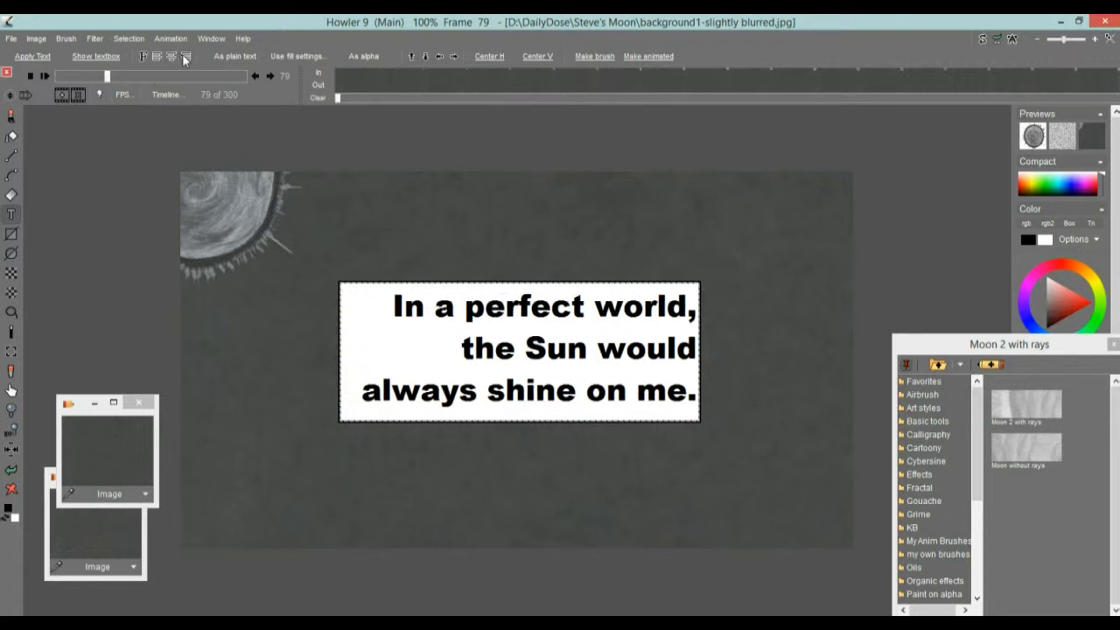
{"action": "left_click", "coordinate": [171, 58]}
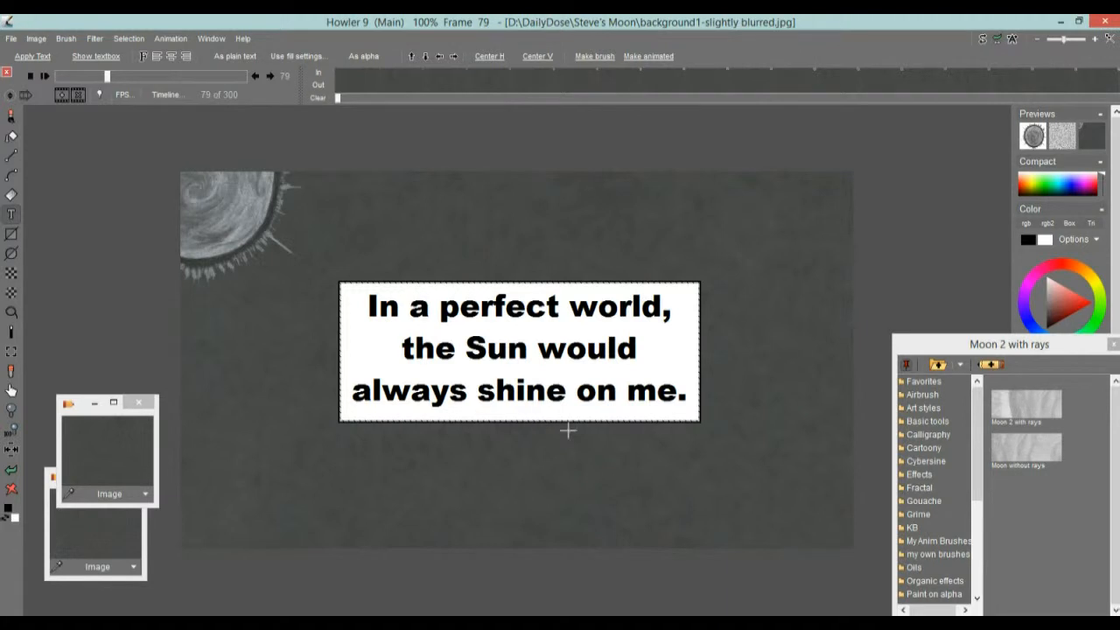
{"action": "left_click_drag", "start_coordinate": [528, 367], "coordinate": [525, 342]}
{"action": "left_click_drag", "start_coordinate": [539, 368], "coordinate": [529, 357]}
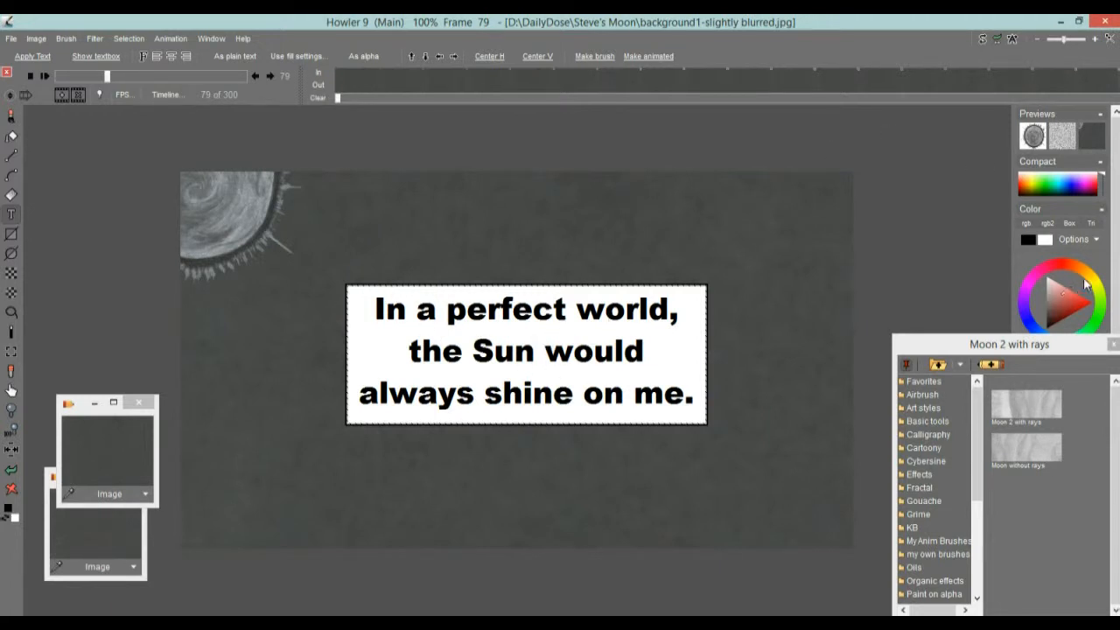
Set the primary color to pinkish red and make the caption text into a brush
{"action": "left_click_drag", "start_coordinate": [1070, 272], "coordinate": [1050, 270]}
{"action": "left_click", "coordinate": [1078, 301]}
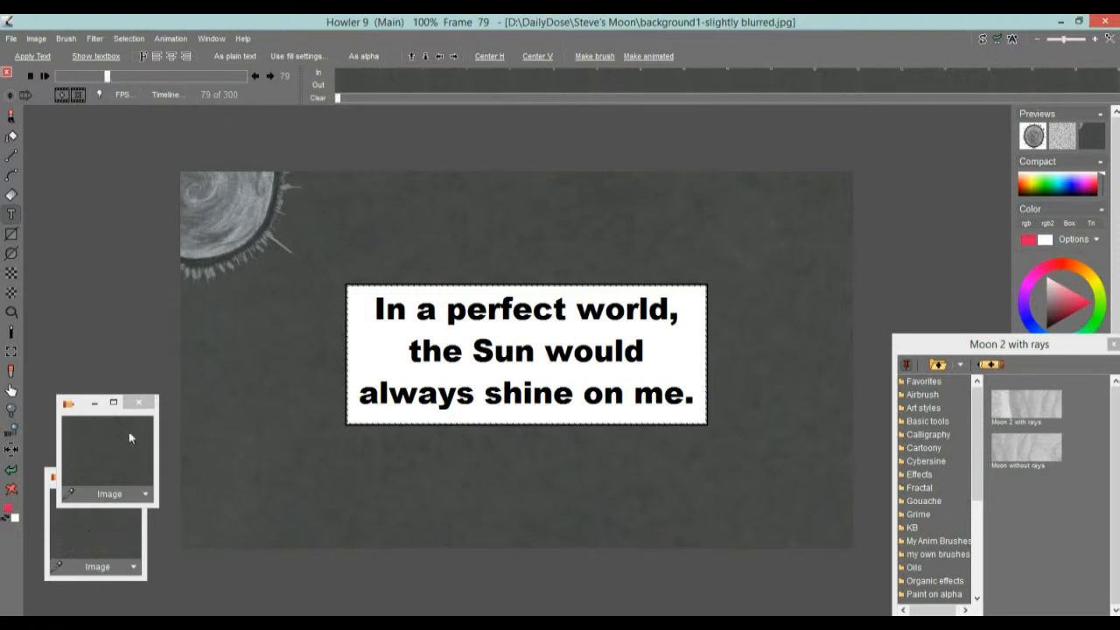
{"action": "left_click", "coordinate": [592, 57]}
{"action": "left_click", "coordinate": [189, 58]}
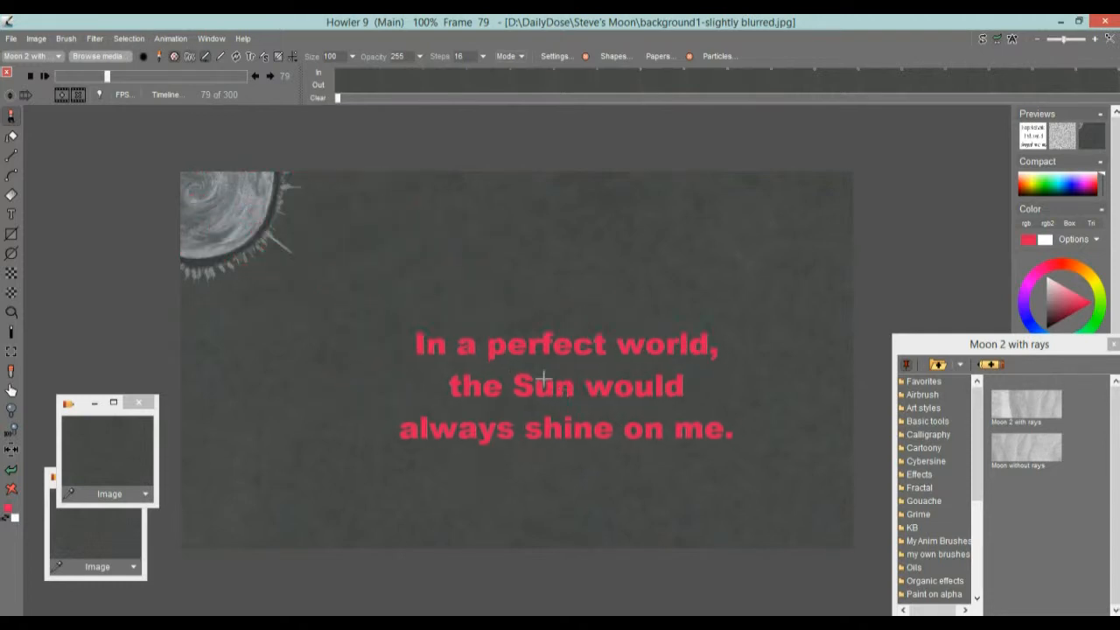
Store a managed copy of the pinkish-red text brush and place its window beside the canvas
{"action": "left_click", "coordinate": [65, 38]}
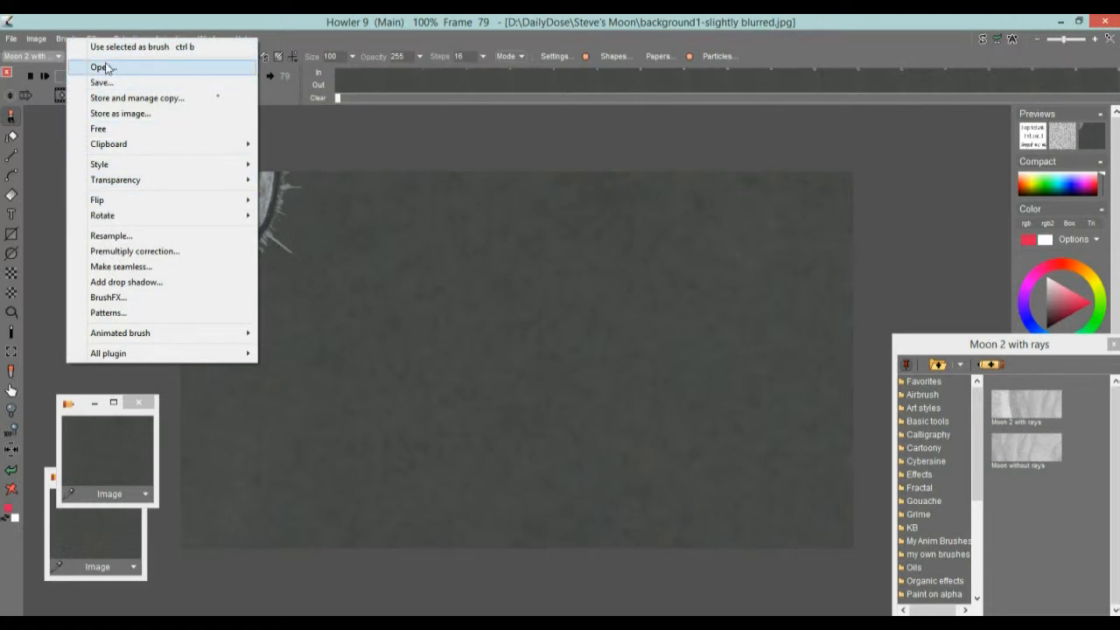
{"action": "left_click", "coordinate": [123, 98]}
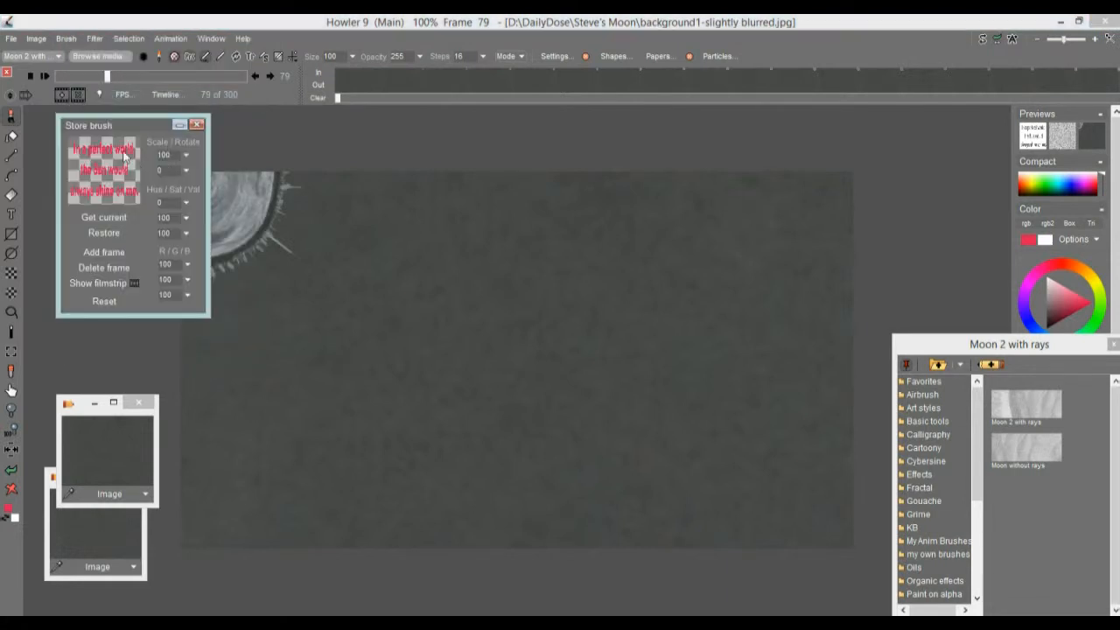
{"action": "mouse_move", "coordinate": [129, 124]}
{"action": "left_mouse_down"}
{"action": "mouse_move", "coordinate": [961, 219]}
{"action": "mouse_move", "coordinate": [929, 218]}
{"action": "left_mouse_up"}
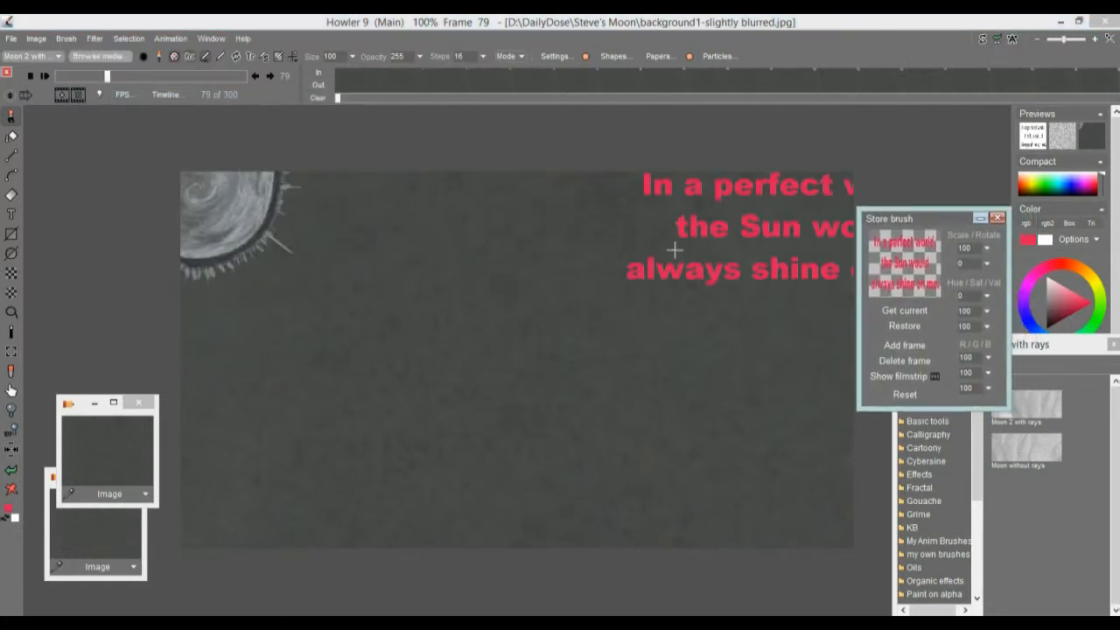
{"action": "left_click", "coordinate": [497, 365]}
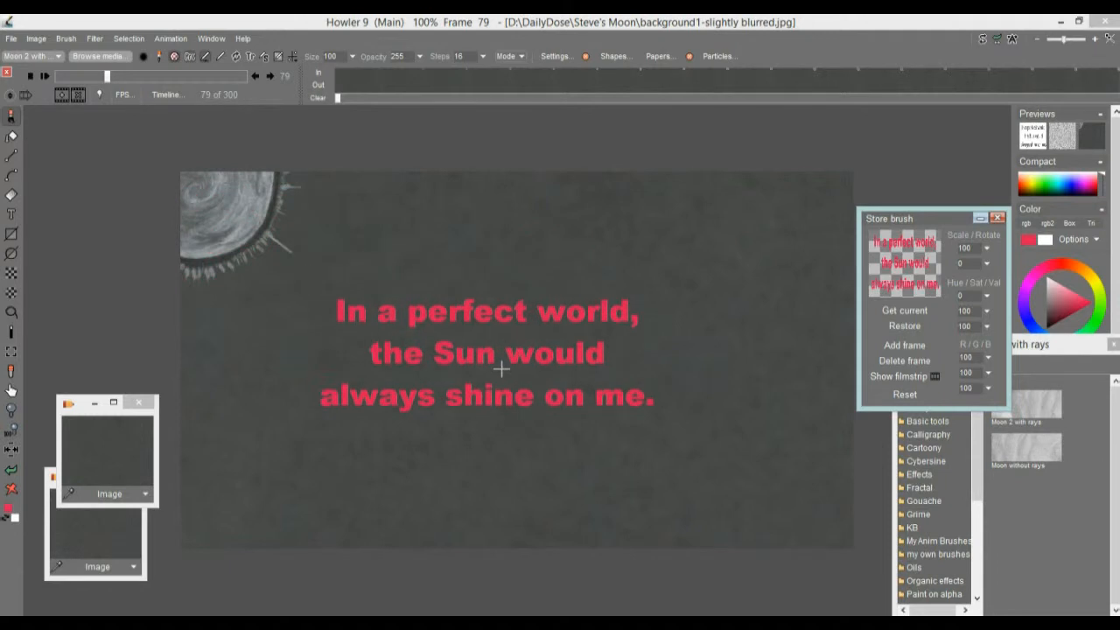
Give the text brush a white outline by growing its transparency key and shrinking it back slightly
{"action": "left_click", "coordinate": [94, 41]}
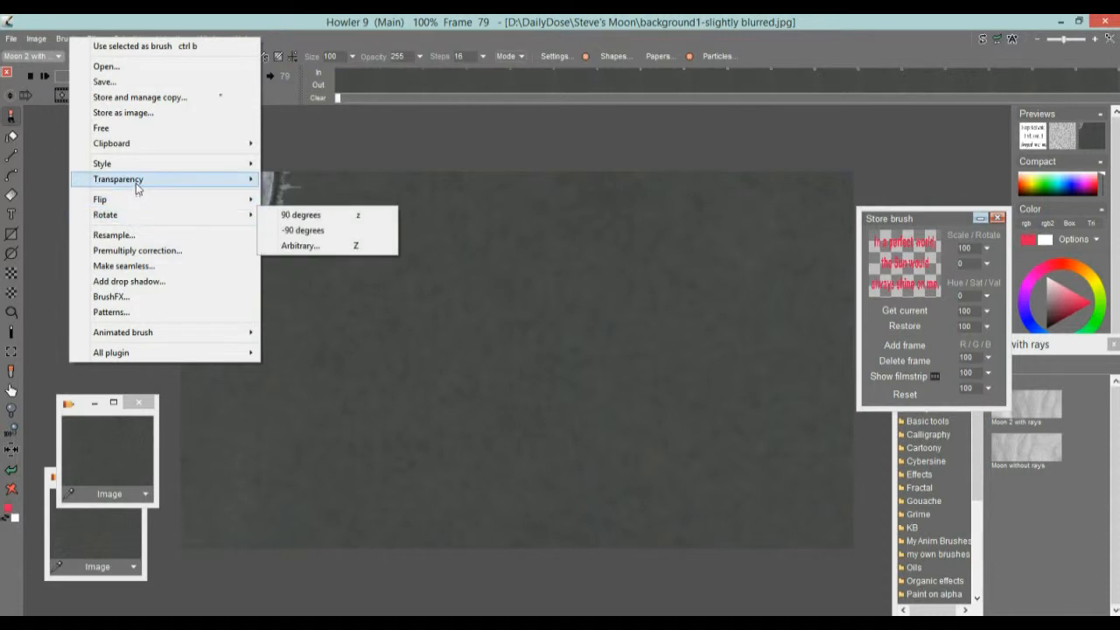
{"action": "mouse_move", "coordinate": [125, 183]}
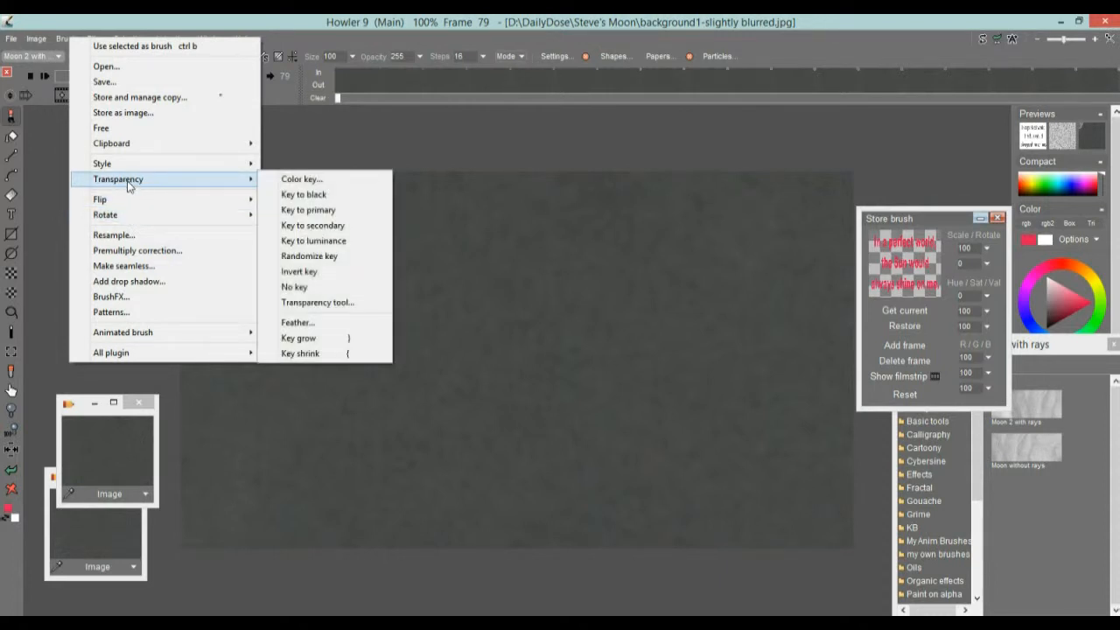
{"action": "left_click", "coordinate": [300, 339]}
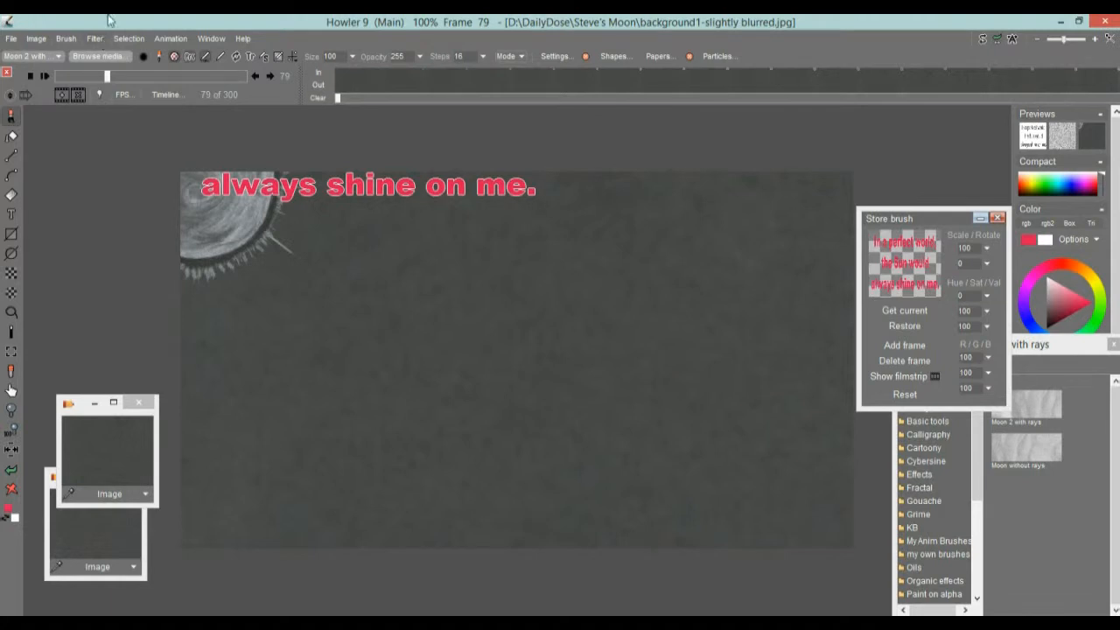
{"action": "left_click", "coordinate": [65, 39]}
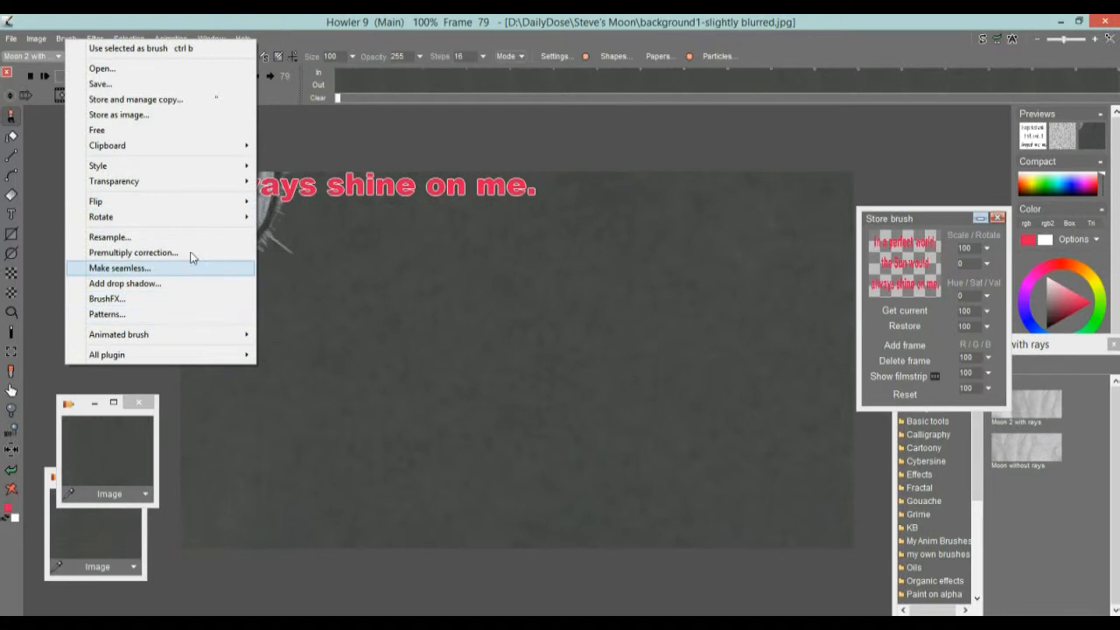
{"action": "mouse_move", "coordinate": [149, 181]}
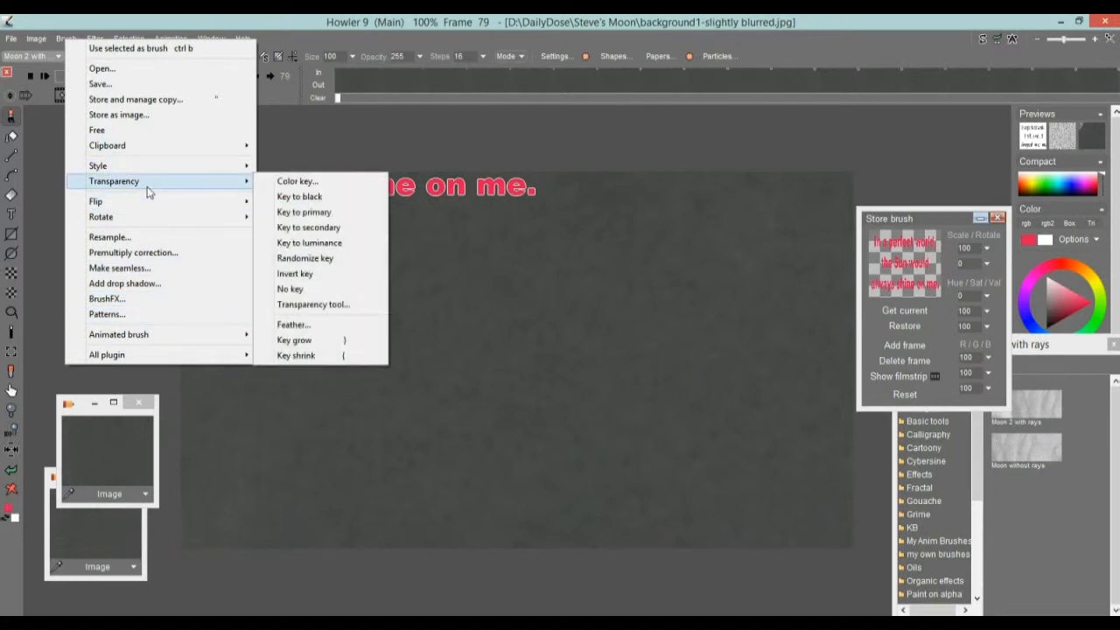
{"action": "left_click", "coordinate": [323, 351]}
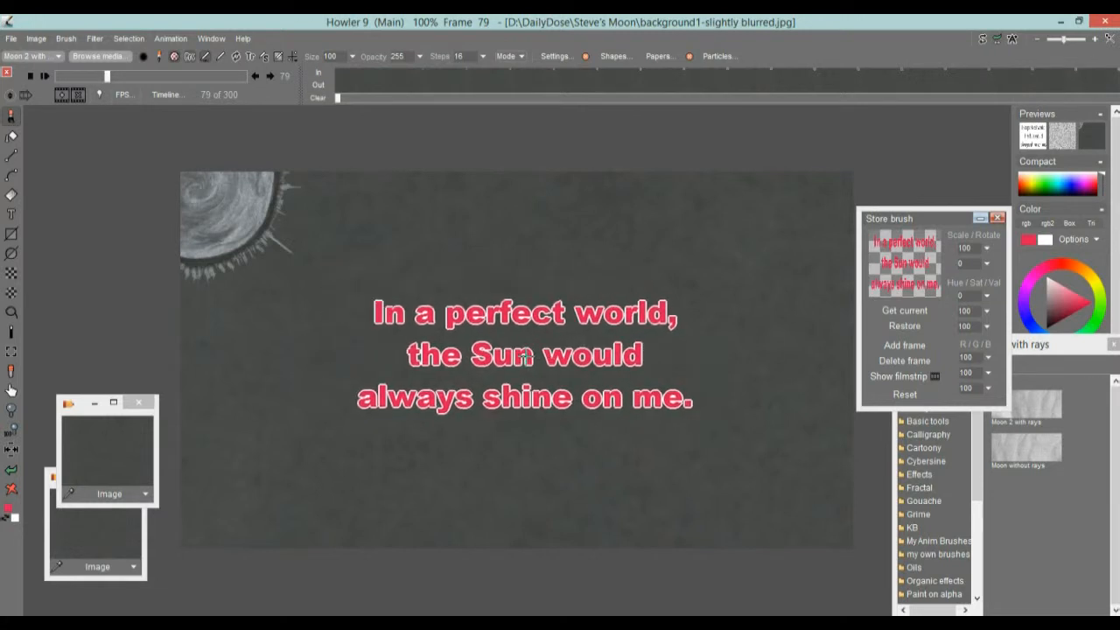
Store a managed copy of the white-outlined text brush
{"action": "left_click", "coordinate": [66, 38]}
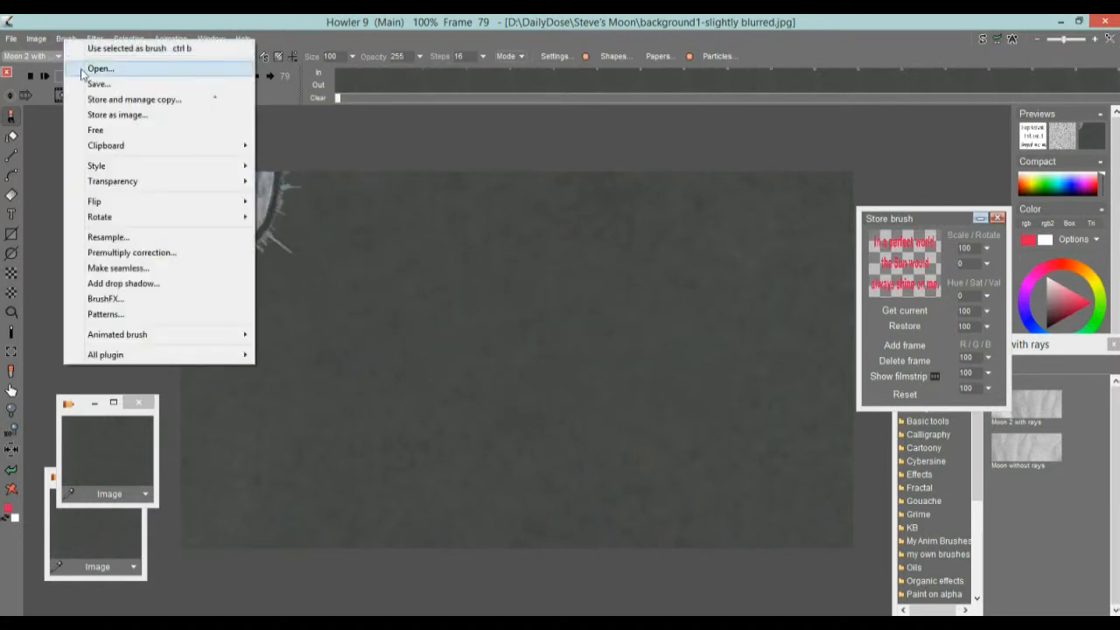
{"action": "left_click", "coordinate": [120, 101]}
{"action": "mouse_move", "coordinate": [132, 119]}
{"action": "left_mouse_down"}
{"action": "mouse_move", "coordinate": [244, 169]}
{"action": "mouse_move", "coordinate": [220, 164]}
{"action": "left_mouse_up"}
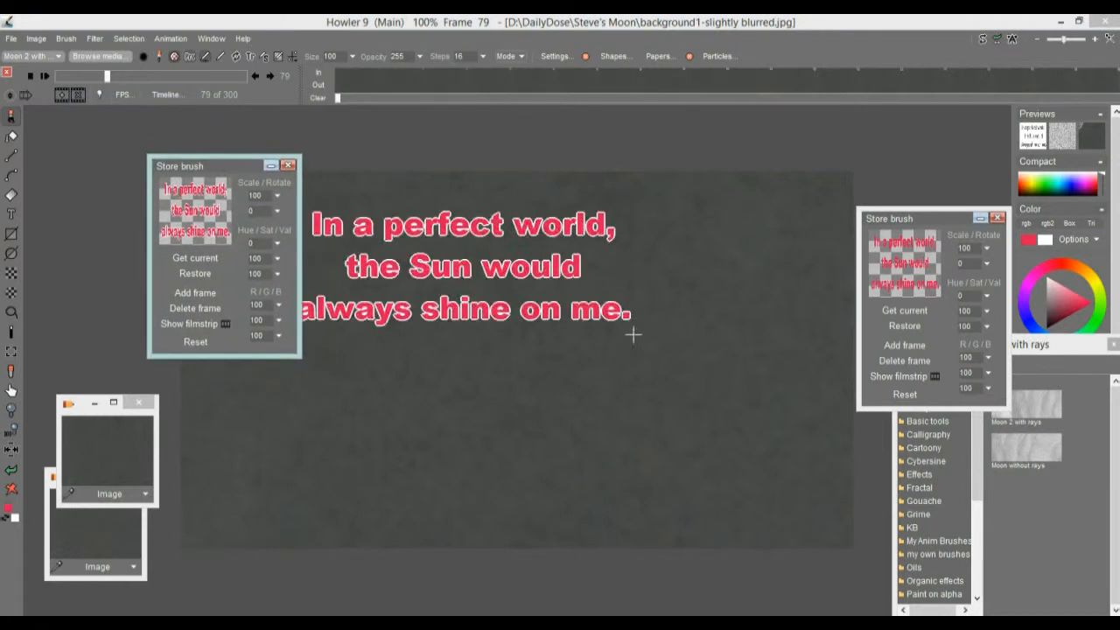
Save the outlined text brush in the media browser as "in a perfect world" and close its extra stored copy
{"action": "mouse_move", "coordinate": [1072, 344]}
{"action": "left_mouse_down"}
{"action": "mouse_move", "coordinate": [1086, 343]}
{"action": "mouse_move", "coordinate": [703, 173]}
{"action": "mouse_move", "coordinate": [691, 141]}
{"action": "left_mouse_up"}
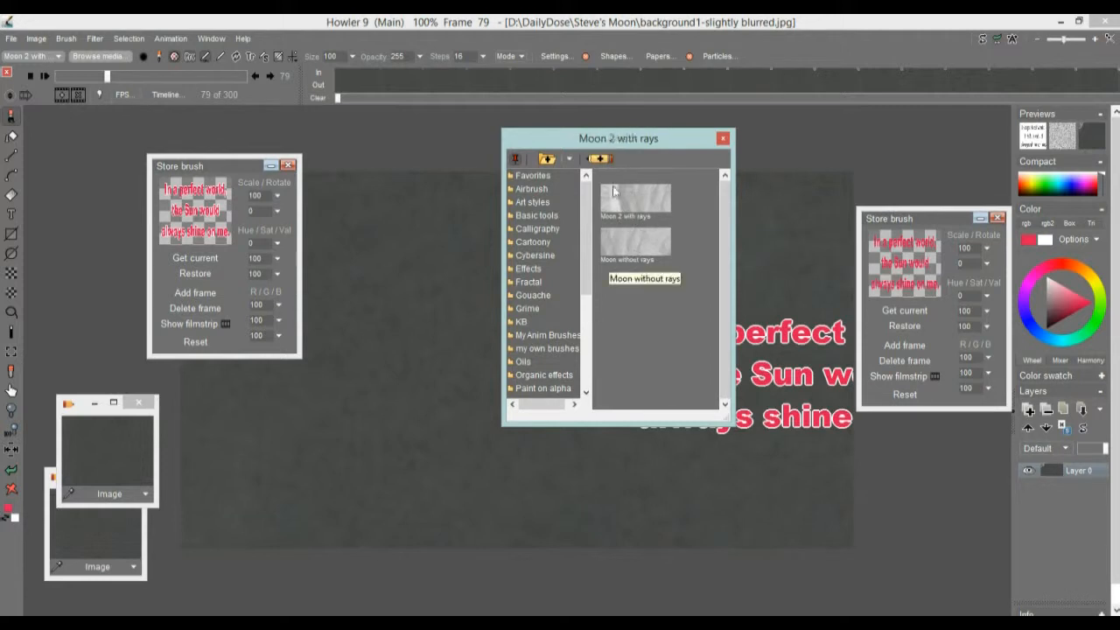
{"action": "left_click", "coordinate": [601, 159]}
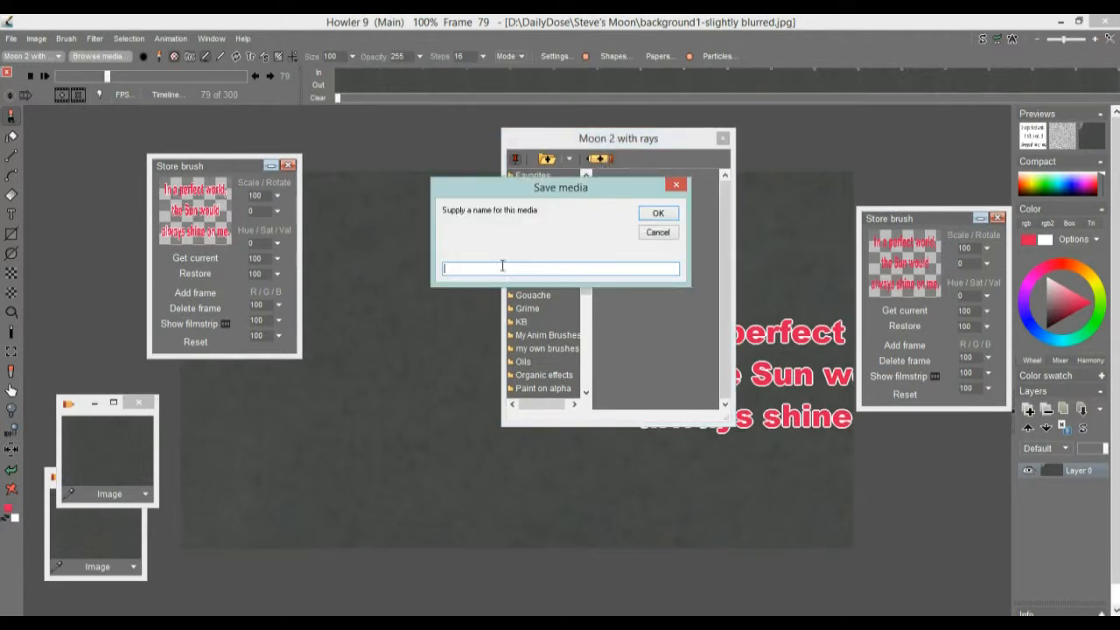
{"action": "type", "text": "in a perfect world"}
{"action": "left_click", "coordinate": [656, 214]}
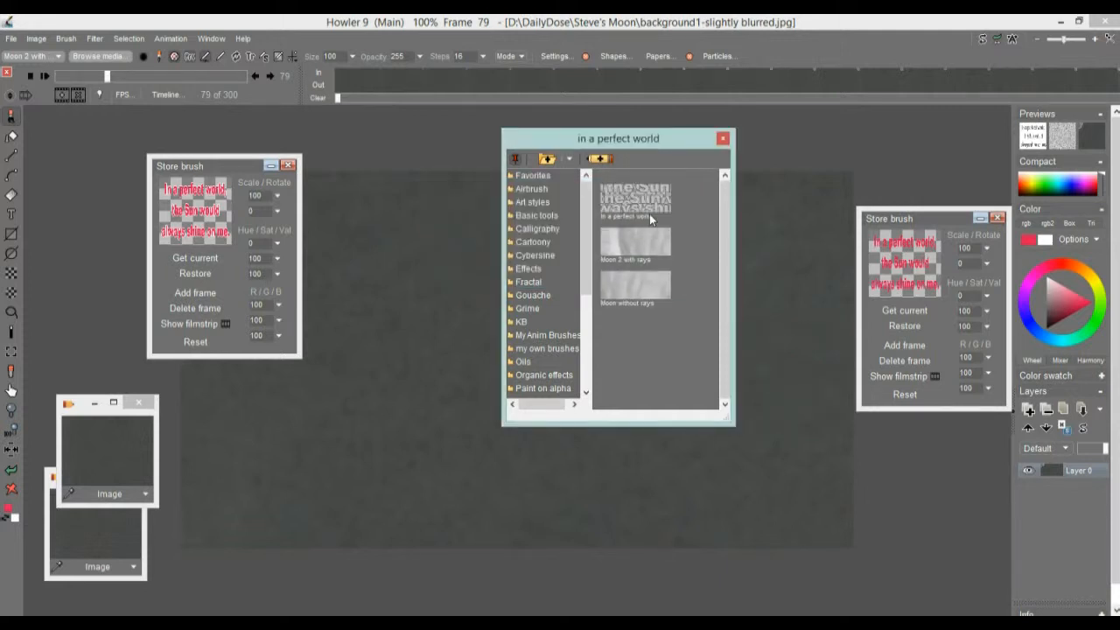
{"action": "mouse_move", "coordinate": [683, 140]}
{"action": "left_mouse_down"}
{"action": "mouse_move", "coordinate": [1031, 312]}
{"action": "mouse_move", "coordinate": [1043, 319]}
{"action": "mouse_move", "coordinate": [1037, 329]}
{"action": "left_mouse_up"}
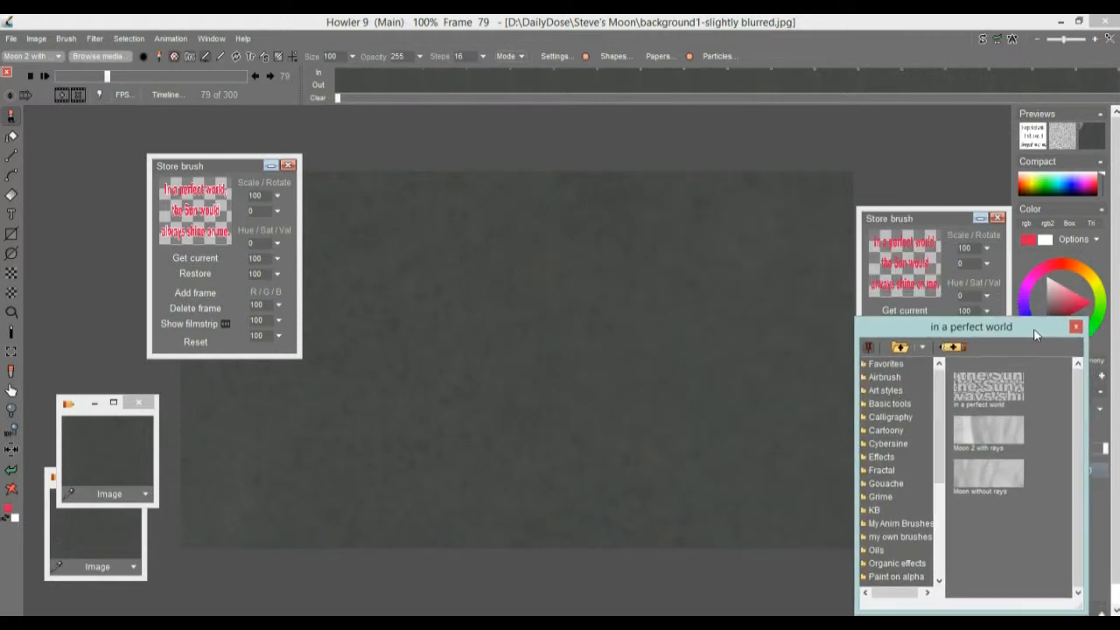
{"action": "left_click", "coordinate": [288, 165]}
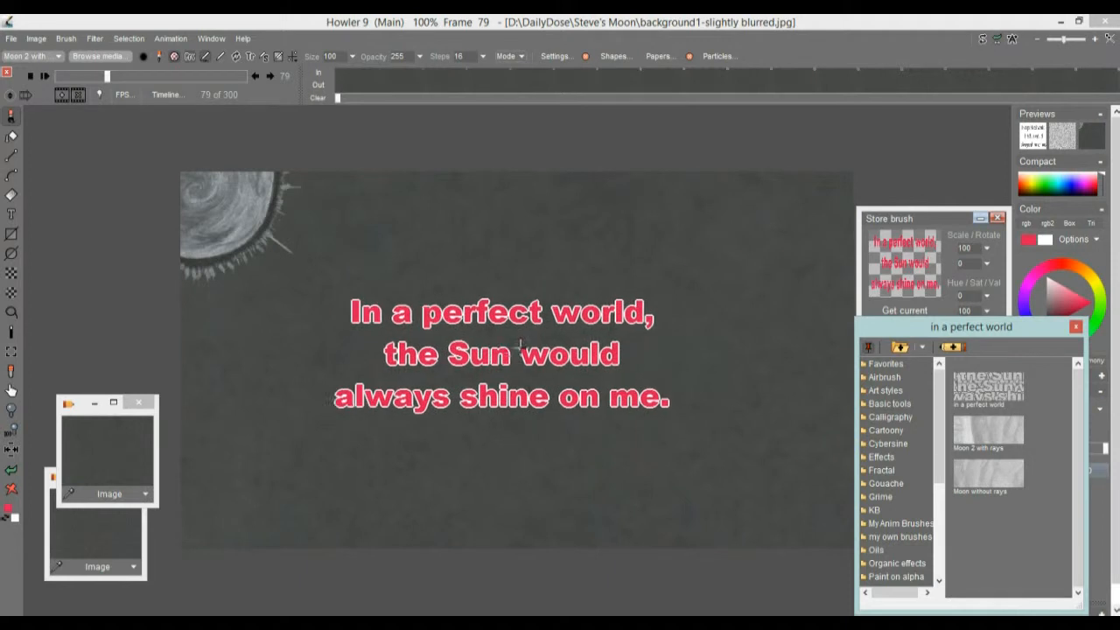
Go to frame 217 of the moon animation
{"action": "left_click", "coordinate": [166, 40]}
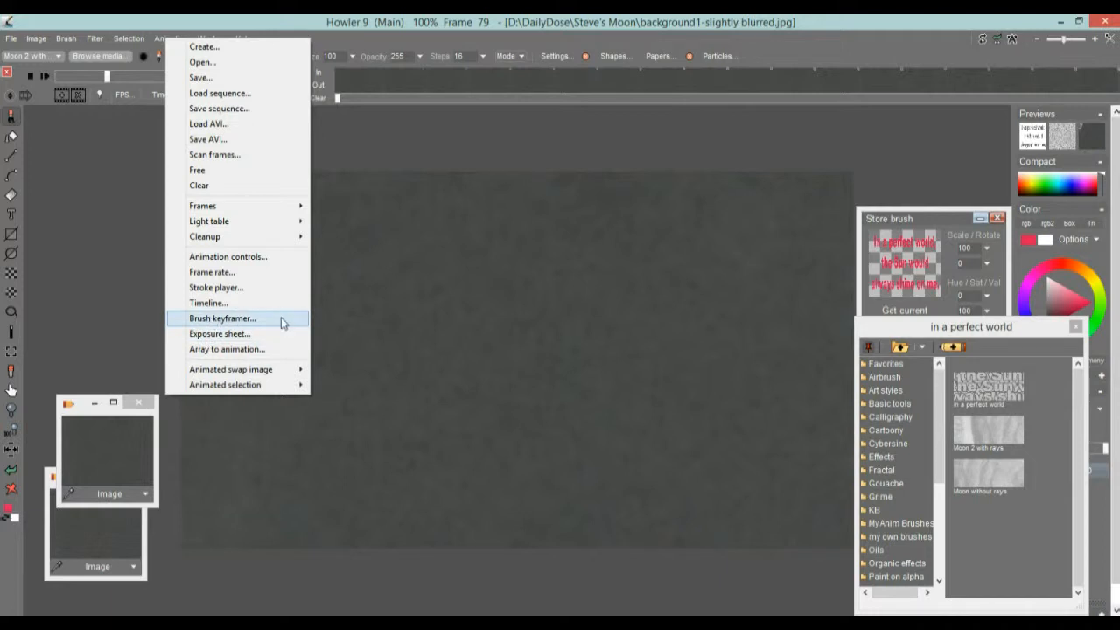
{"action": "left_click", "coordinate": [172, 39]}
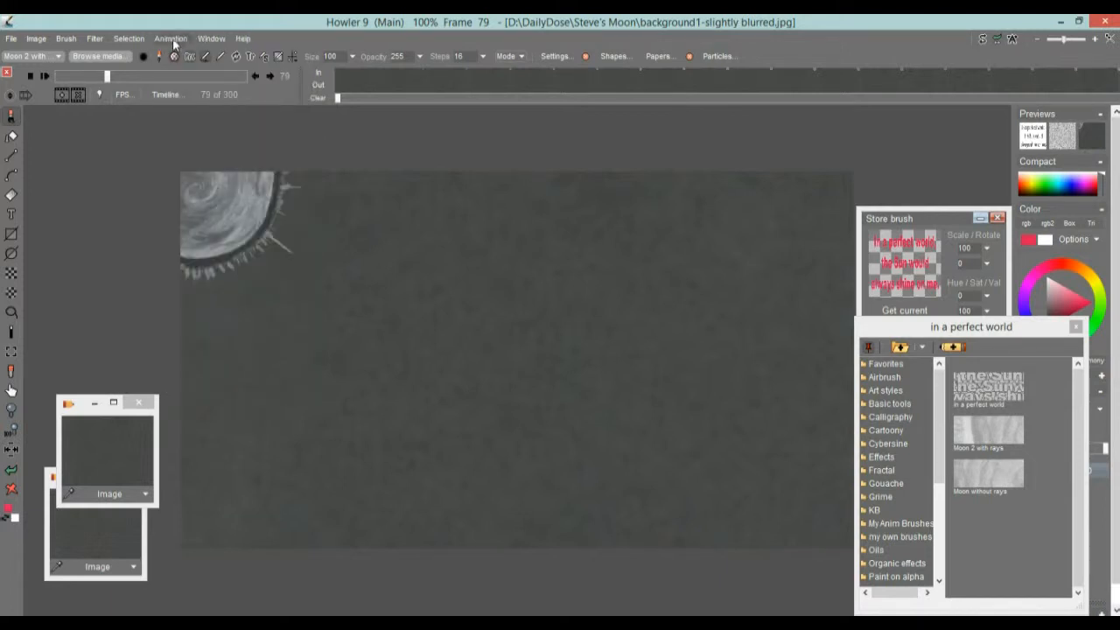
{"action": "left_click_drag", "start_coordinate": [105, 75], "coordinate": [193, 67]}
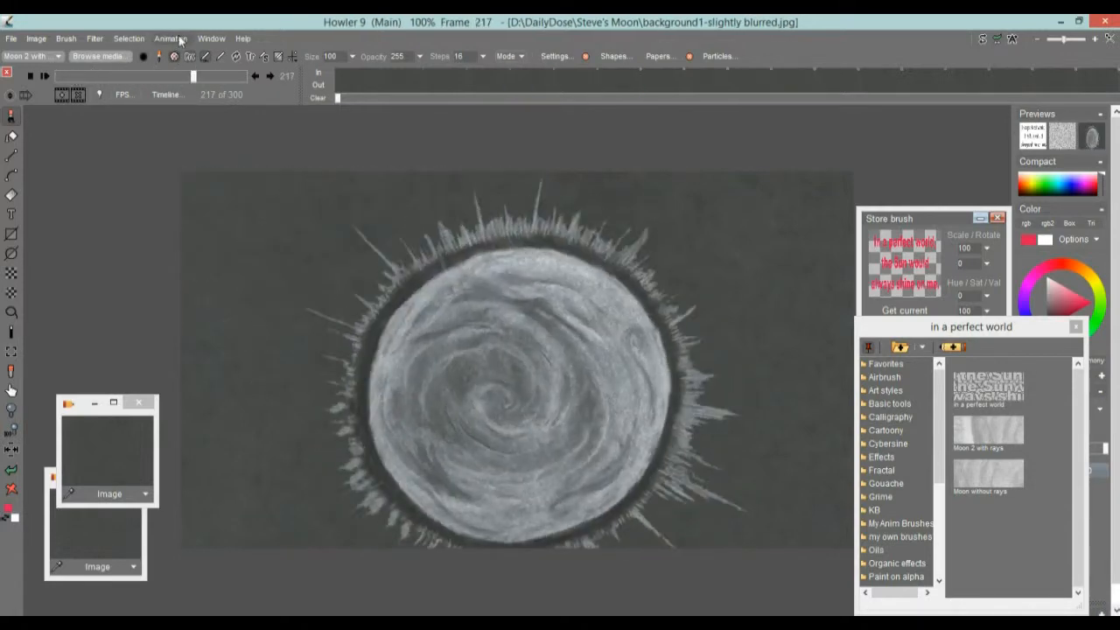
Save the moon animation as a new dwa file named "2"
{"action": "left_click", "coordinate": [172, 39]}
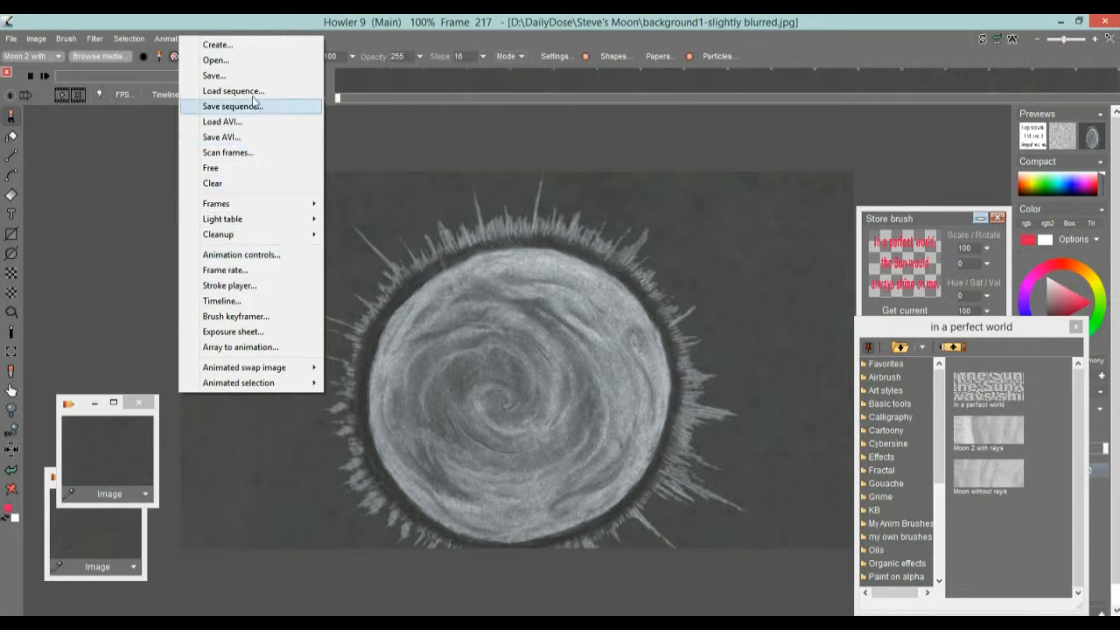
{"action": "left_click", "coordinate": [232, 75]}
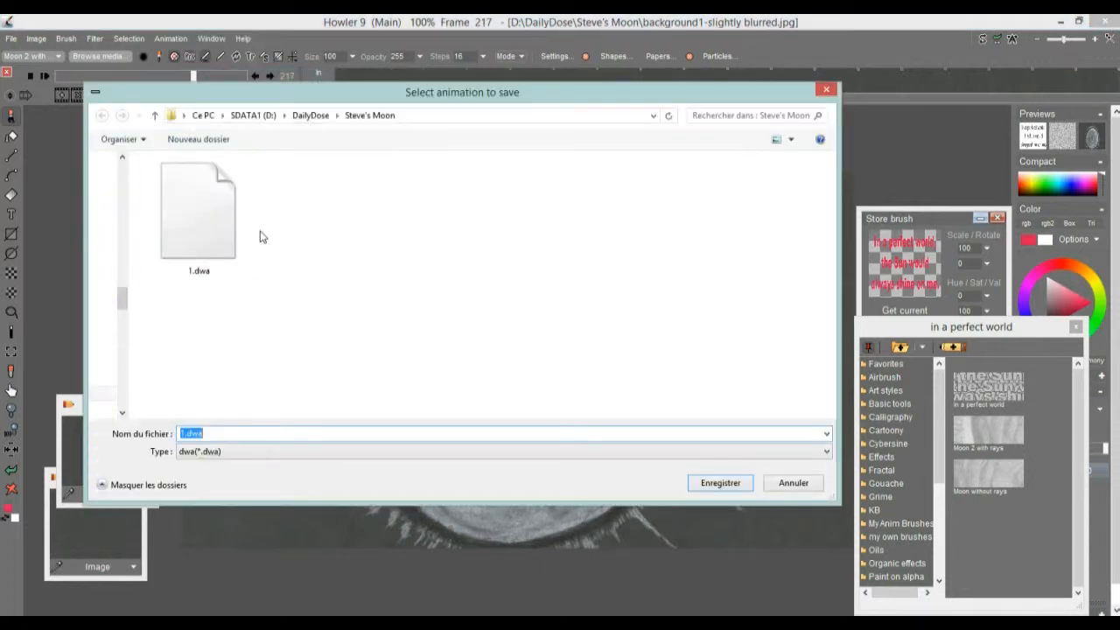
{"action": "left_click", "coordinate": [202, 216]}
{"action": "double_click", "coordinate": [216, 434]}
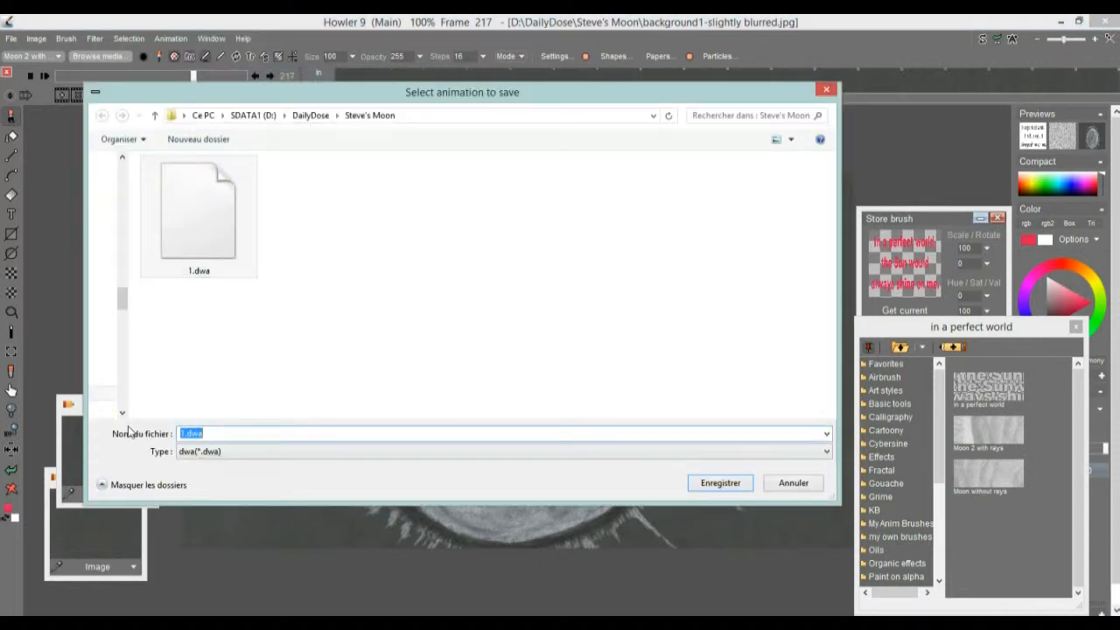
{"action": "type", "text": "2"}
{"action": "left_click", "coordinate": [723, 485]}
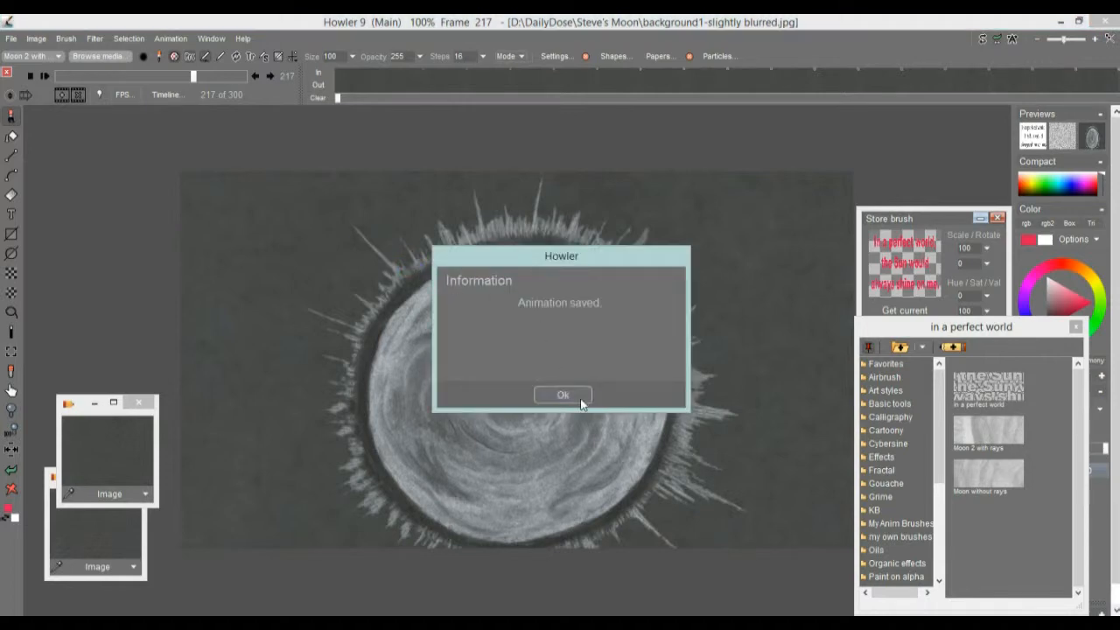
{"action": "left_click", "coordinate": [586, 396]}
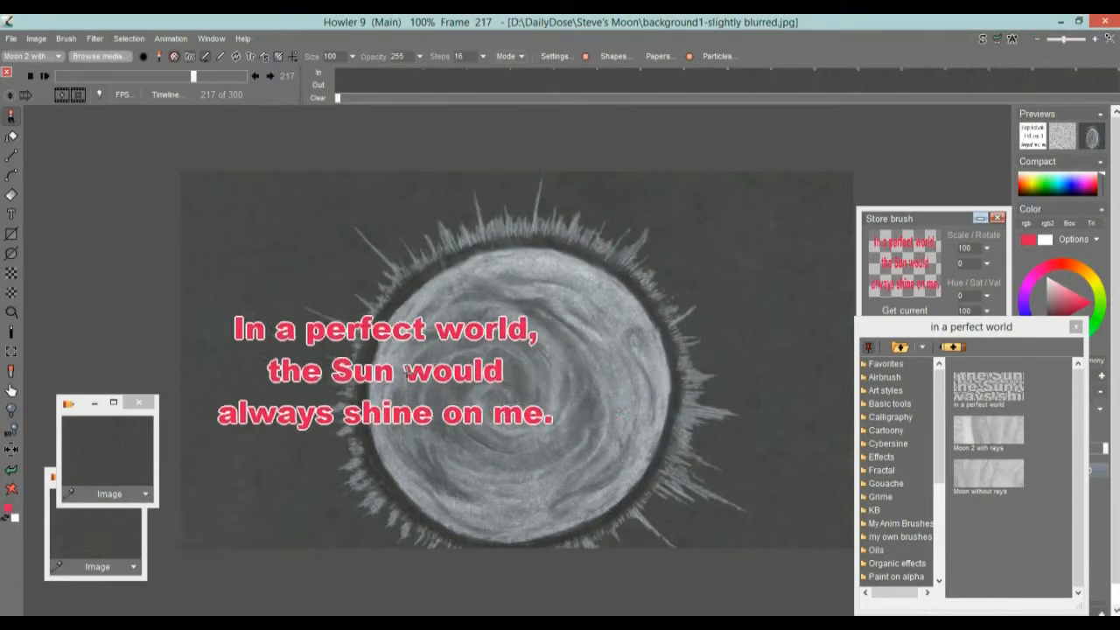
Open the brush keyframer for the caption brush, move its window aside and enlarge it over the canvas
{"action": "left_click", "coordinate": [168, 38]}
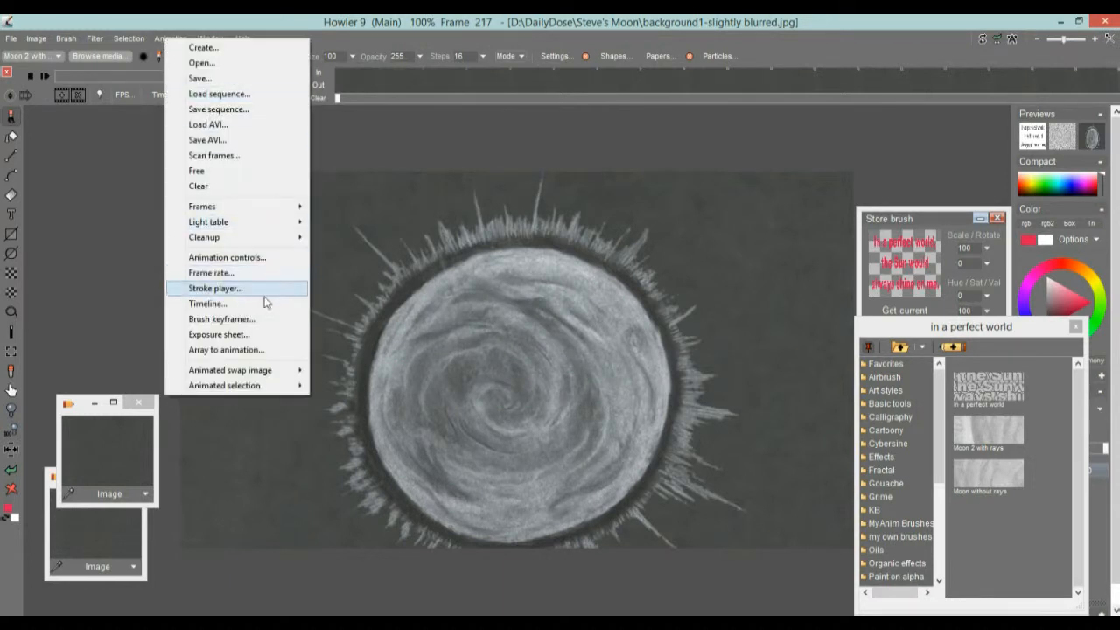
{"action": "left_click", "coordinate": [200, 320]}
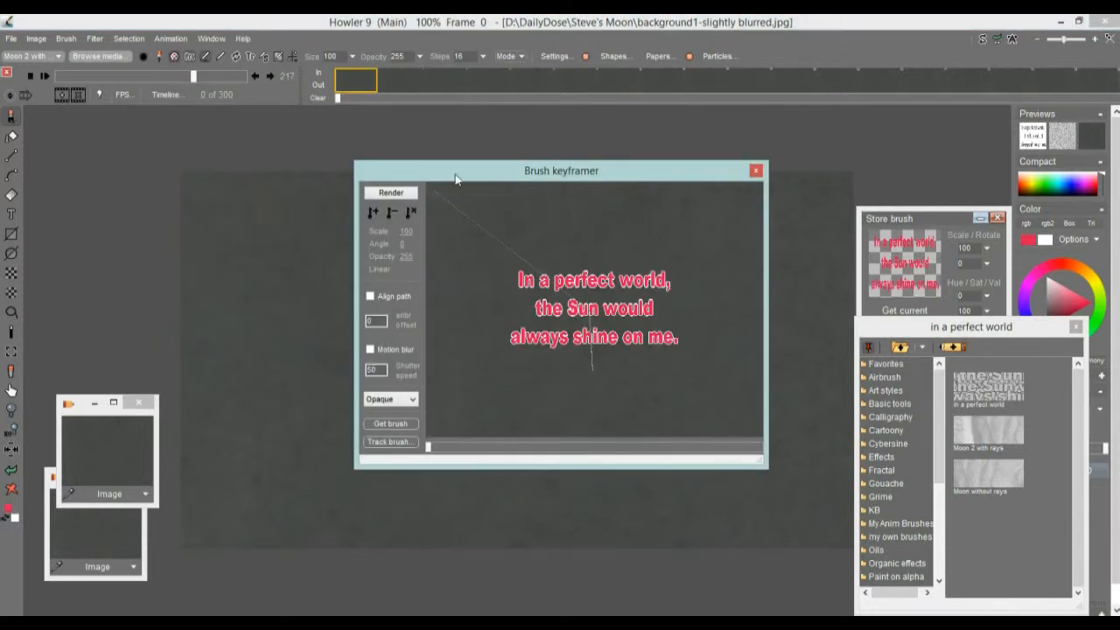
{"action": "mouse_move", "coordinate": [481, 178]}
{"action": "left_mouse_down"}
{"action": "mouse_move", "coordinate": [263, 162]}
{"action": "mouse_move", "coordinate": [171, 134]}
{"action": "left_mouse_up"}
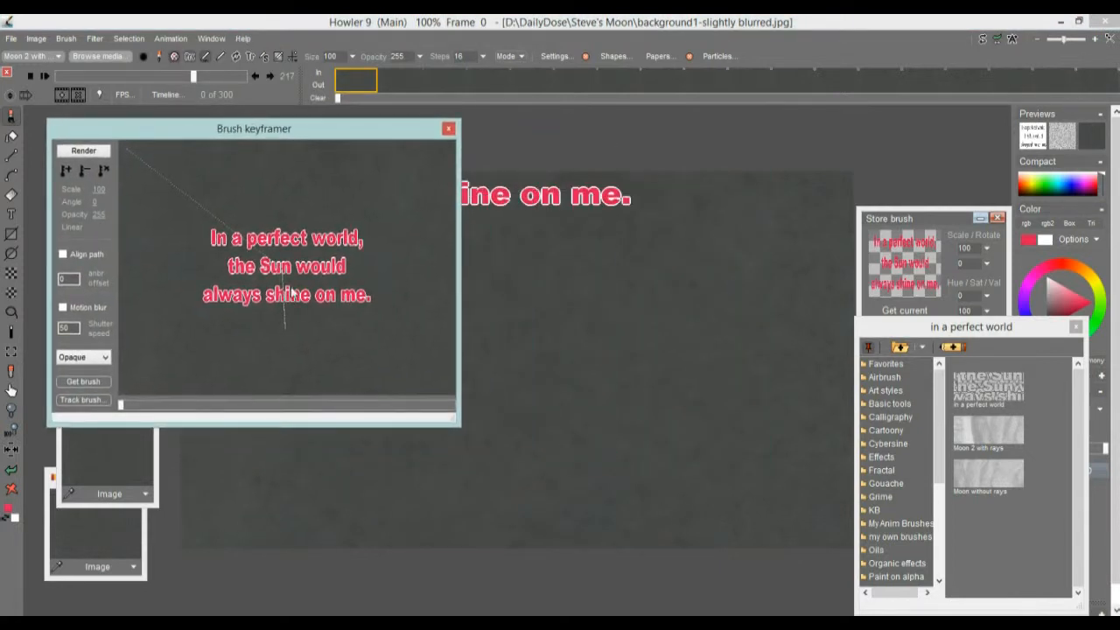
{"action": "mouse_move", "coordinate": [459, 425]}
{"action": "left_mouse_down"}
{"action": "mouse_move", "coordinate": [791, 537]}
{"action": "mouse_move", "coordinate": [983, 588]}
{"action": "mouse_move", "coordinate": [980, 579]}
{"action": "left_mouse_up"}
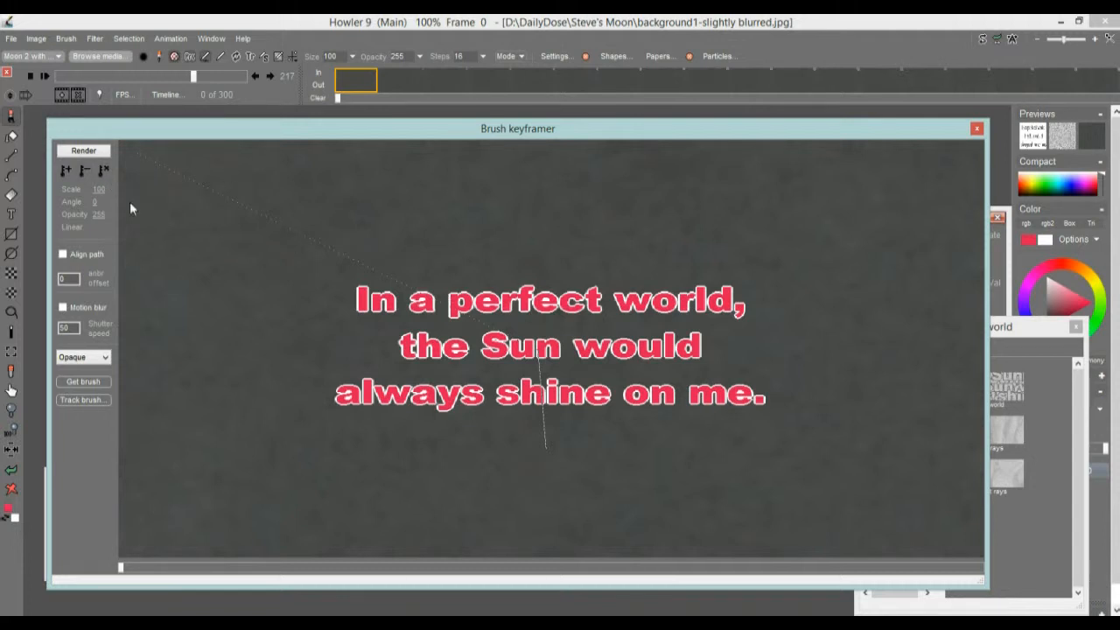
Preview the caption's existing motion path against the moon frames and clear all of its keyframes
{"action": "left_click_drag", "start_coordinate": [122, 567], "coordinate": [430, 567]}
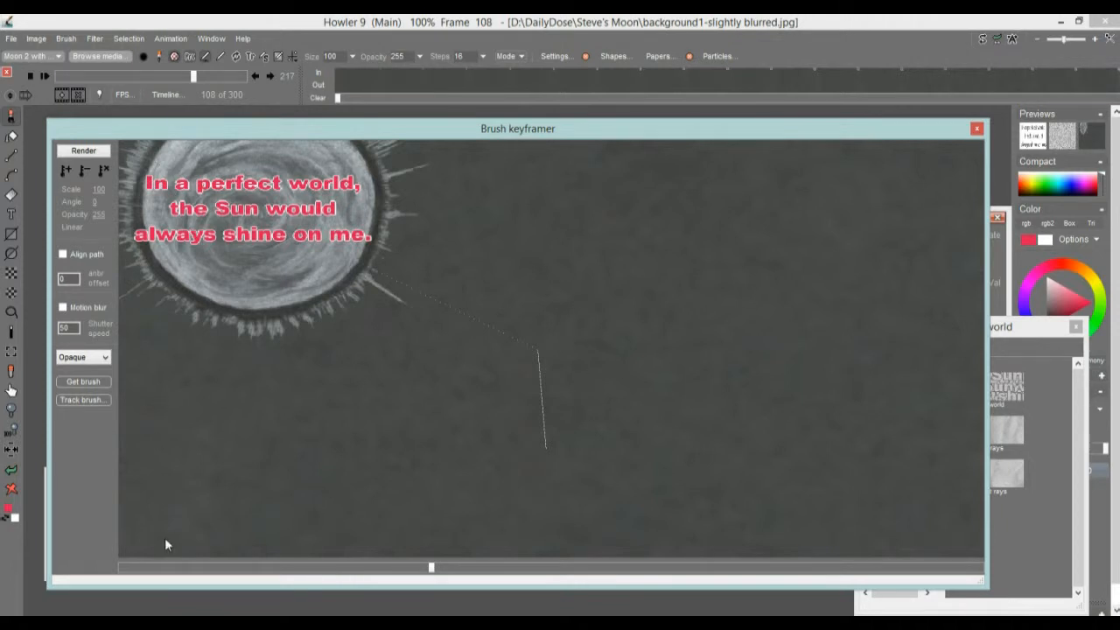
{"action": "left_click_drag", "start_coordinate": [143, 570], "coordinate": [734, 568]}
{"action": "mouse_move", "coordinate": [587, 568]}
{"action": "left_mouse_down"}
{"action": "mouse_move", "coordinate": [334, 543]}
{"action": "mouse_move", "coordinate": [513, 548]}
{"action": "mouse_move", "coordinate": [546, 551]}
{"action": "mouse_move", "coordinate": [310, 548]}
{"action": "mouse_move", "coordinate": [747, 557]}
{"action": "mouse_move", "coordinate": [603, 563]}
{"action": "mouse_move", "coordinate": [460, 547]}
{"action": "left_mouse_up"}
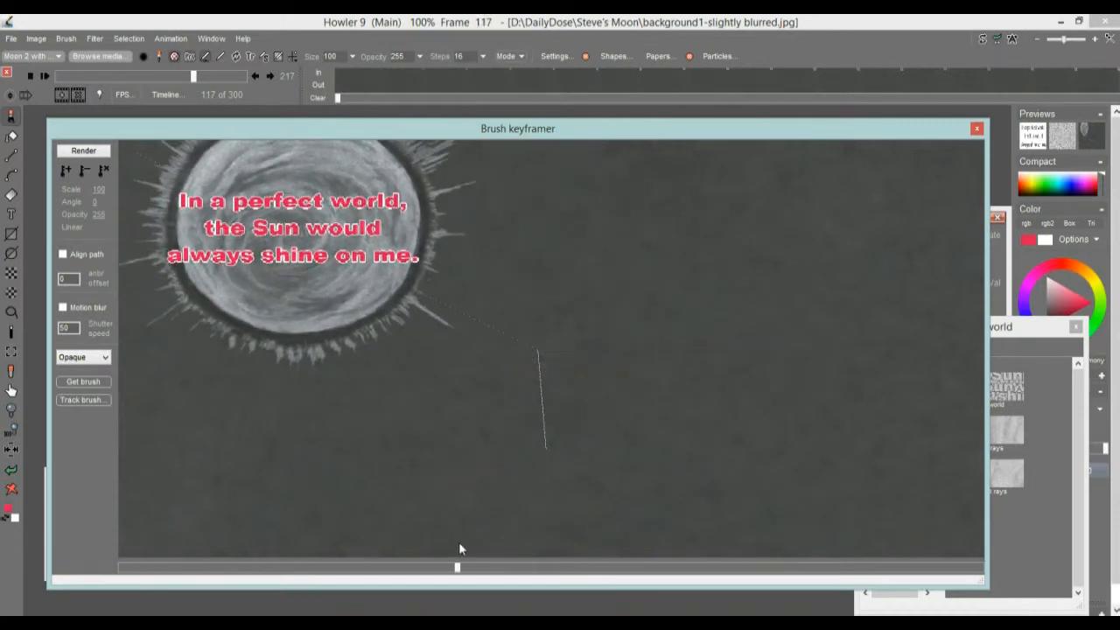
{"action": "mouse_move", "coordinate": [459, 549]}
{"action": "left_mouse_down"}
{"action": "mouse_move", "coordinate": [367, 543]}
{"action": "mouse_move", "coordinate": [428, 544]}
{"action": "left_mouse_up"}
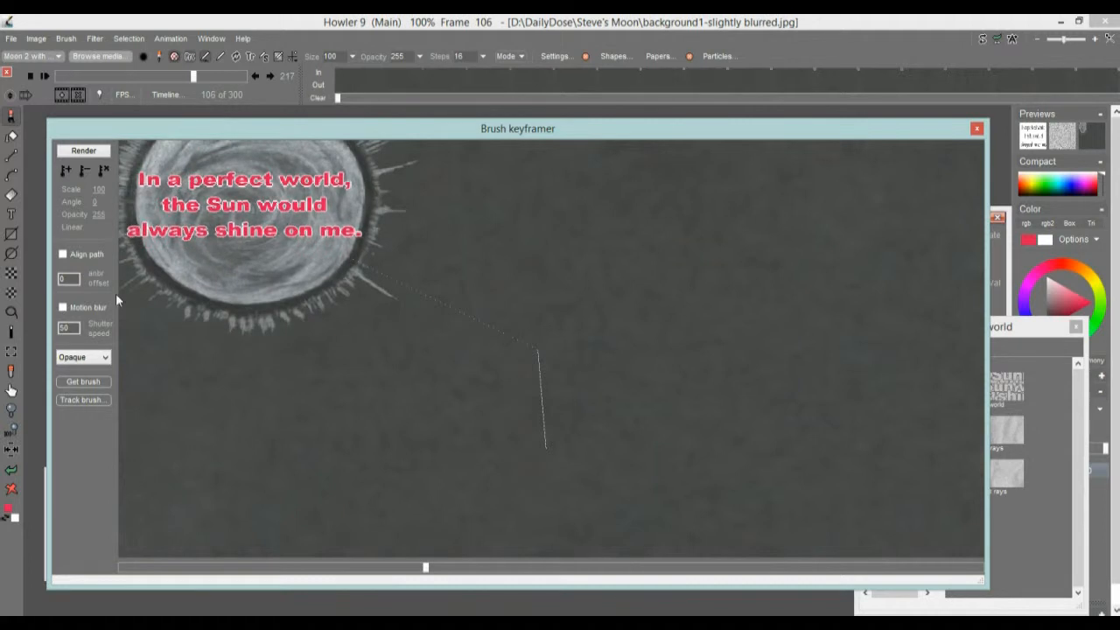
{"action": "left_click", "coordinate": [104, 170]}
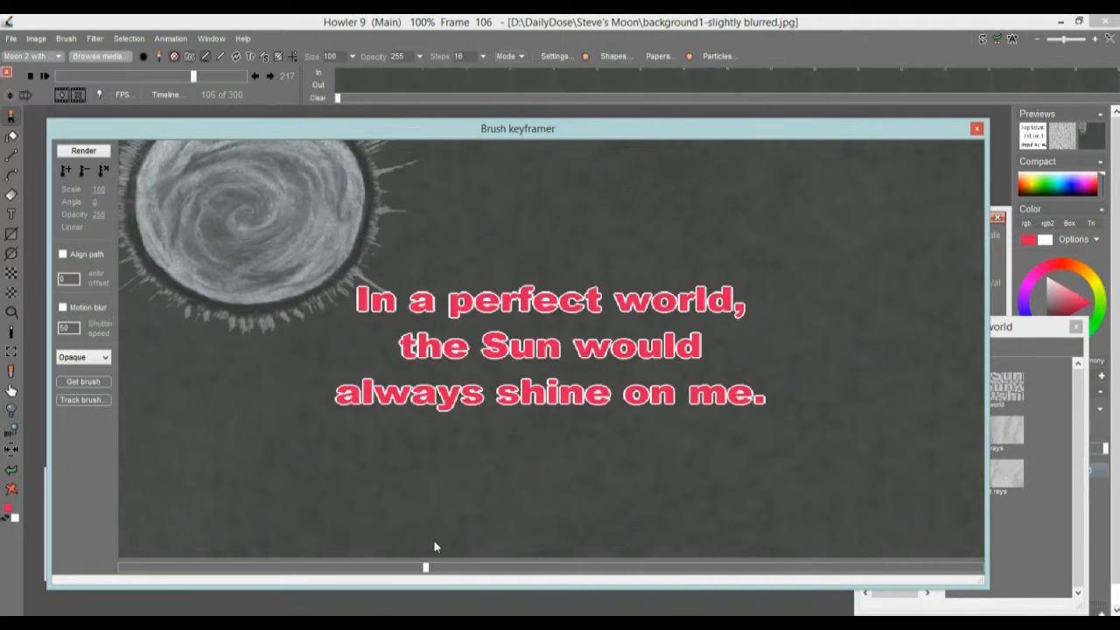
Keyframe the caption at frame 90, centred below the moon at scale 87 and fully opaque
{"action": "left_click_drag", "start_coordinate": [618, 299], "coordinate": [807, 198]}
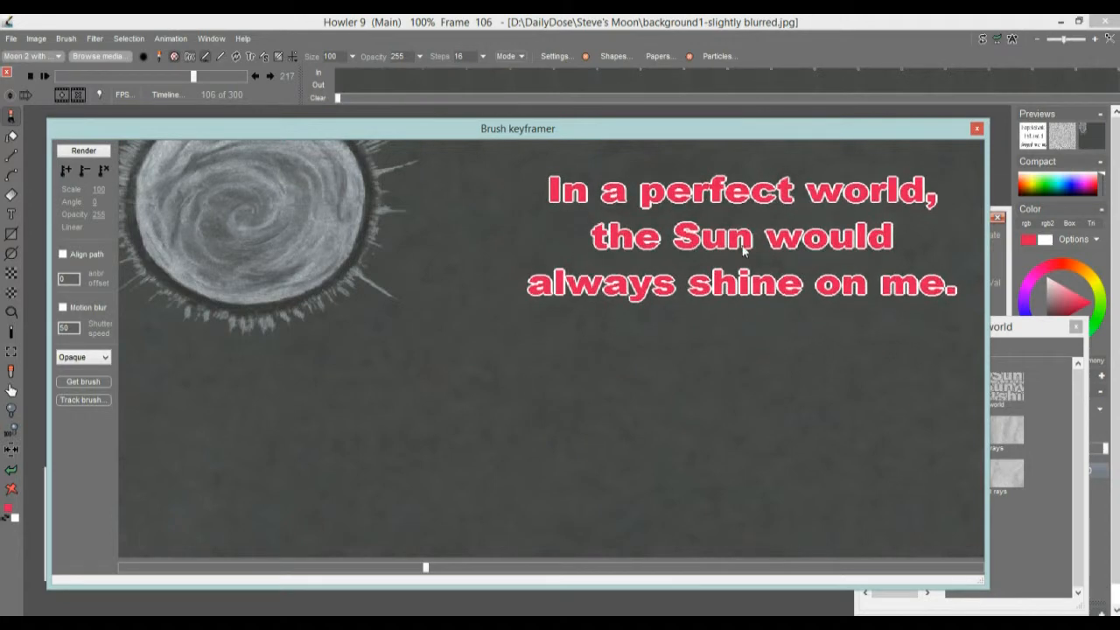
{"action": "left_click_drag", "start_coordinate": [298, 568], "coordinate": [436, 528]}
{"action": "left_click_drag", "start_coordinate": [561, 317], "coordinate": [733, 414]}
{"action": "left_click_drag", "start_coordinate": [325, 568], "coordinate": [382, 569]}
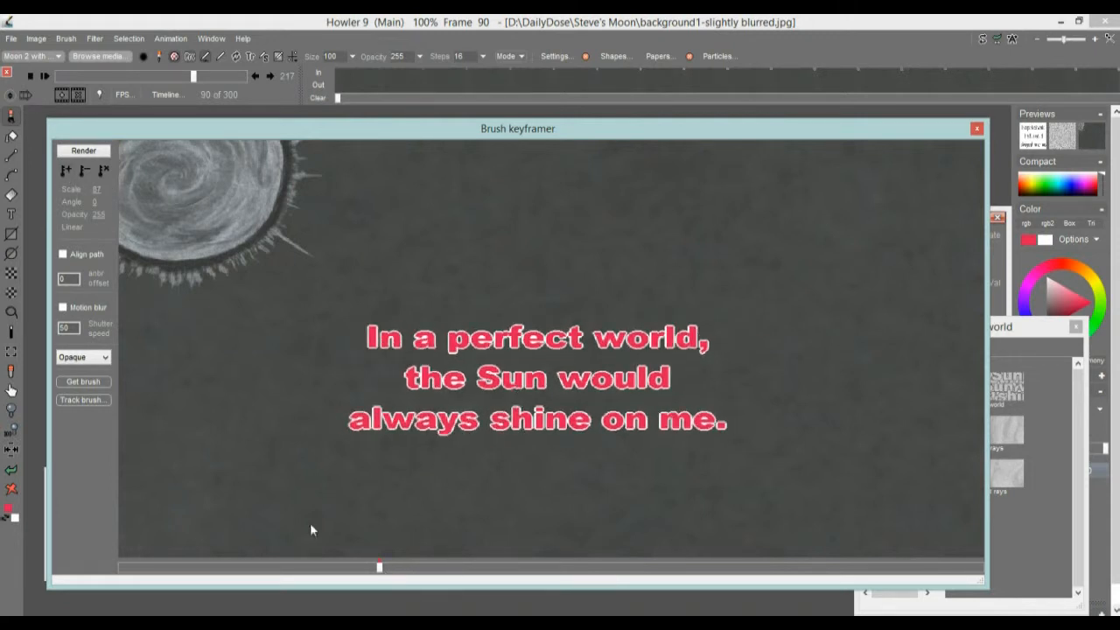
Keyframe the caption at frame 83, shifted left level with its frame-90 position, with opacity 0
{"action": "left_click_drag", "start_coordinate": [377, 568], "coordinate": [353, 569]}
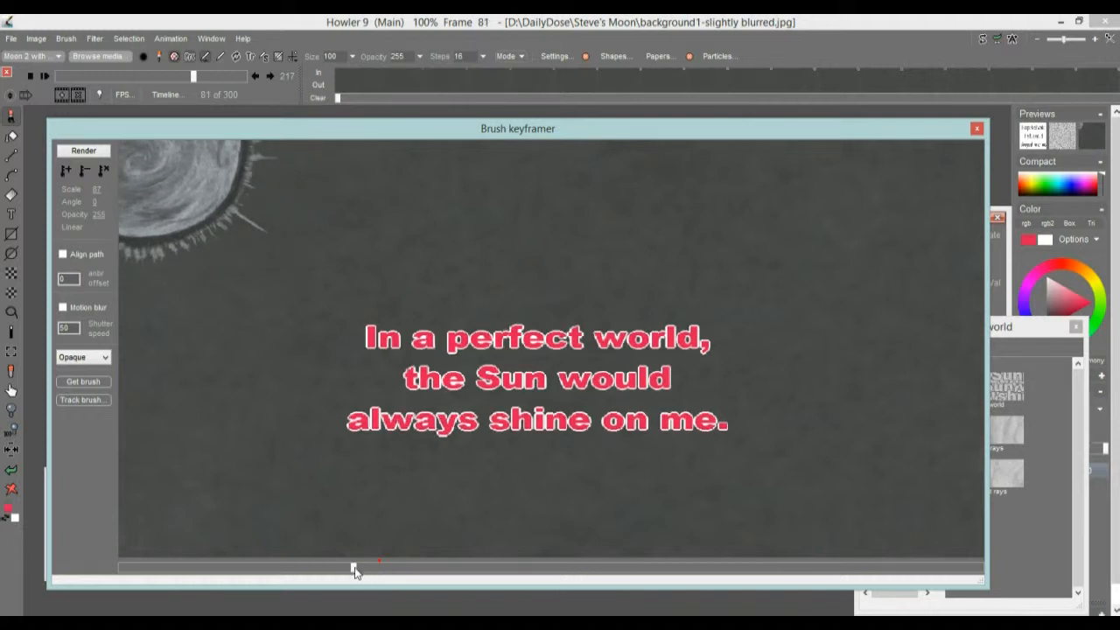
{"action": "left_click_drag", "start_coordinate": [353, 569], "coordinate": [362, 571]}
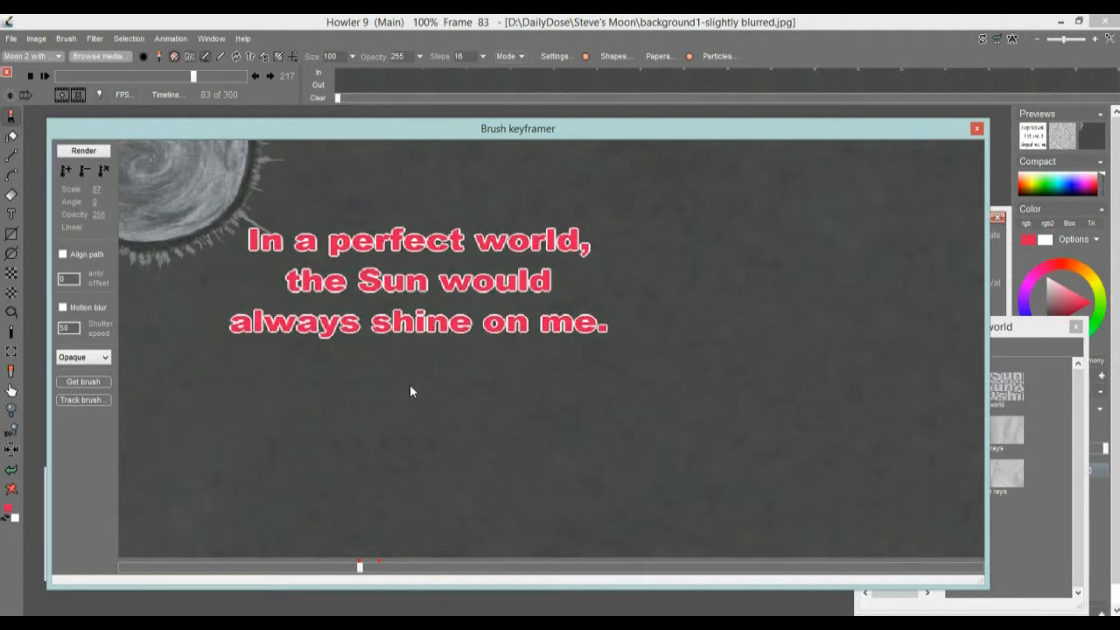
{"action": "left_click_drag", "start_coordinate": [426, 293], "coordinate": [408, 386]}
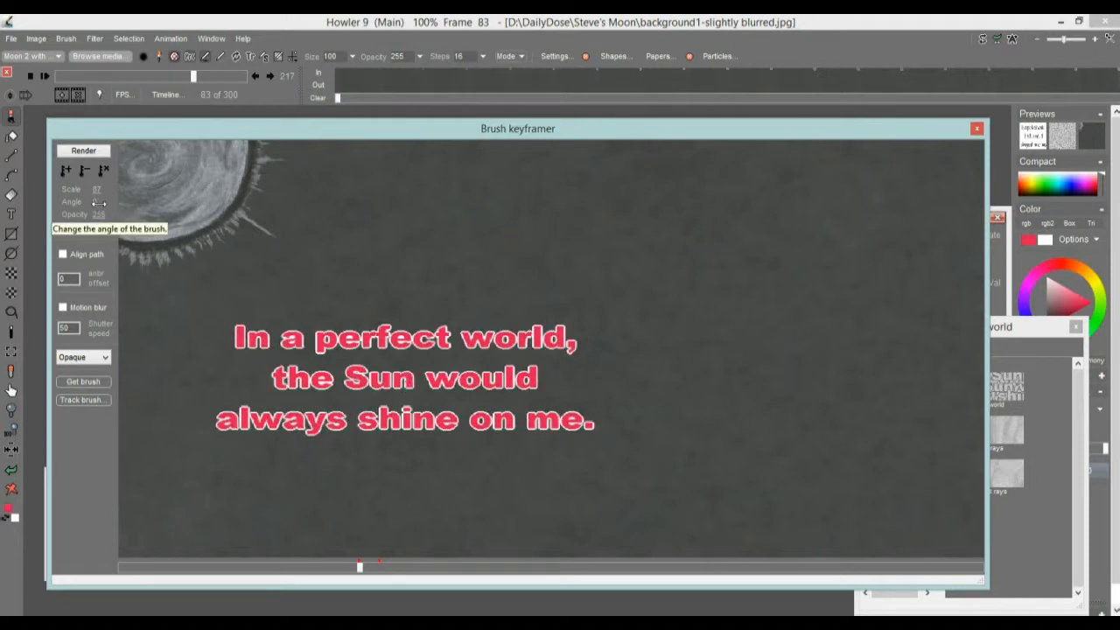
{"action": "left_click_drag", "start_coordinate": [96, 214], "coordinate": [19, 220]}
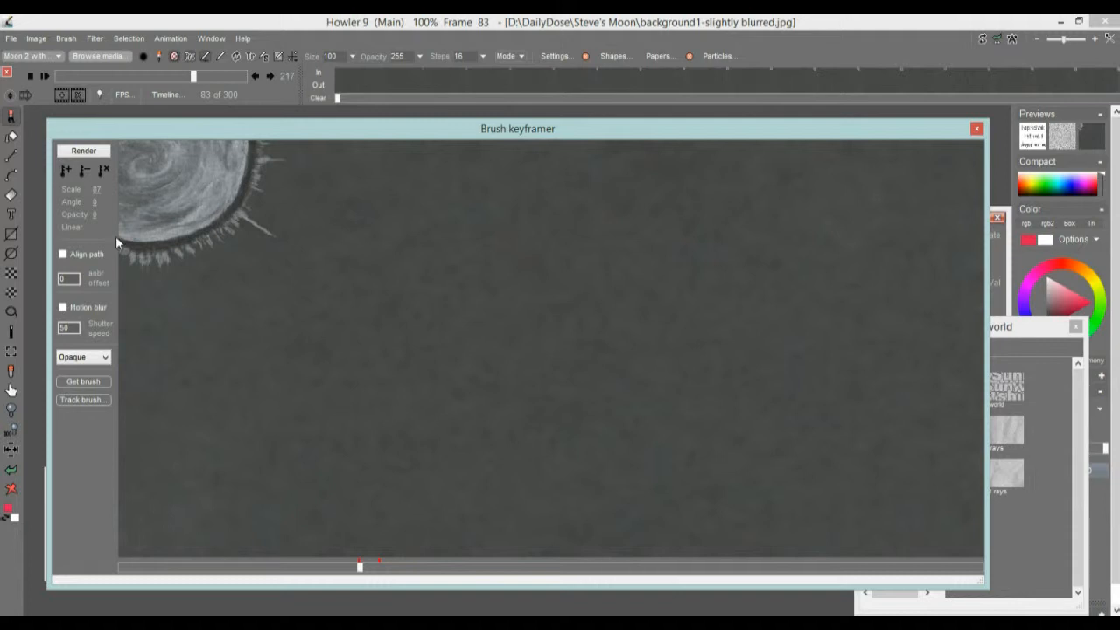
Keyframe the visible caption at frame 135 slightly right of centre at scale 99, and add an invisible keyframe at frame 0
{"action": "left_click_drag", "start_coordinate": [358, 568], "coordinate": [513, 575]}
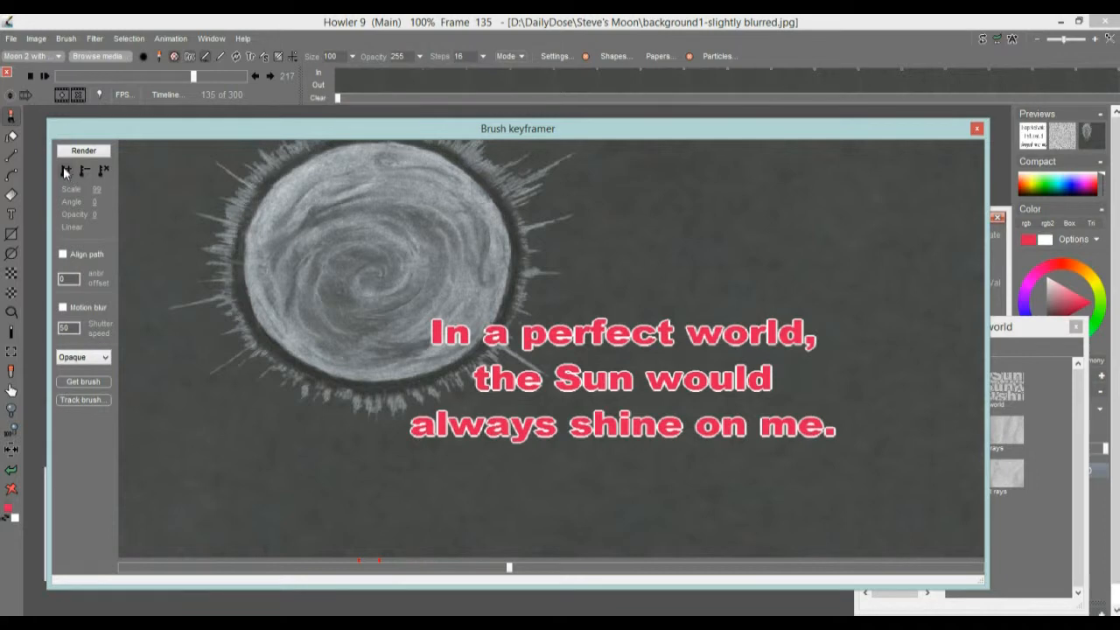
{"action": "left_click_drag", "start_coordinate": [498, 572], "coordinate": [102, 570]}
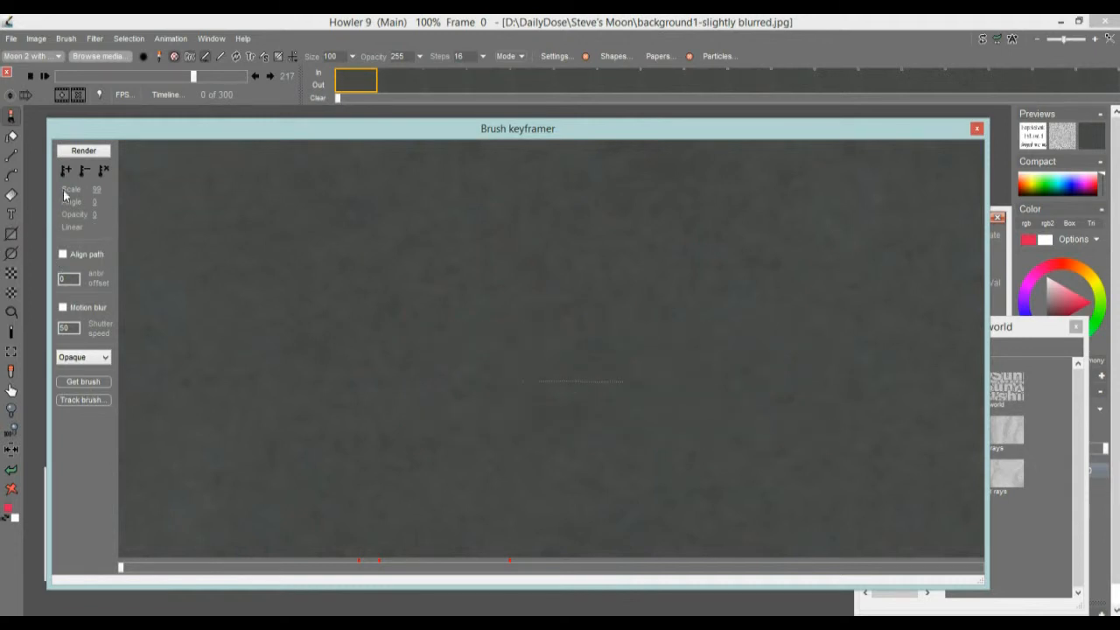
Keyframe the caption at frame 145, moved partly off the canvas's right edge, with opacity 0
{"action": "left_click_drag", "start_coordinate": [126, 571], "coordinate": [541, 569]}
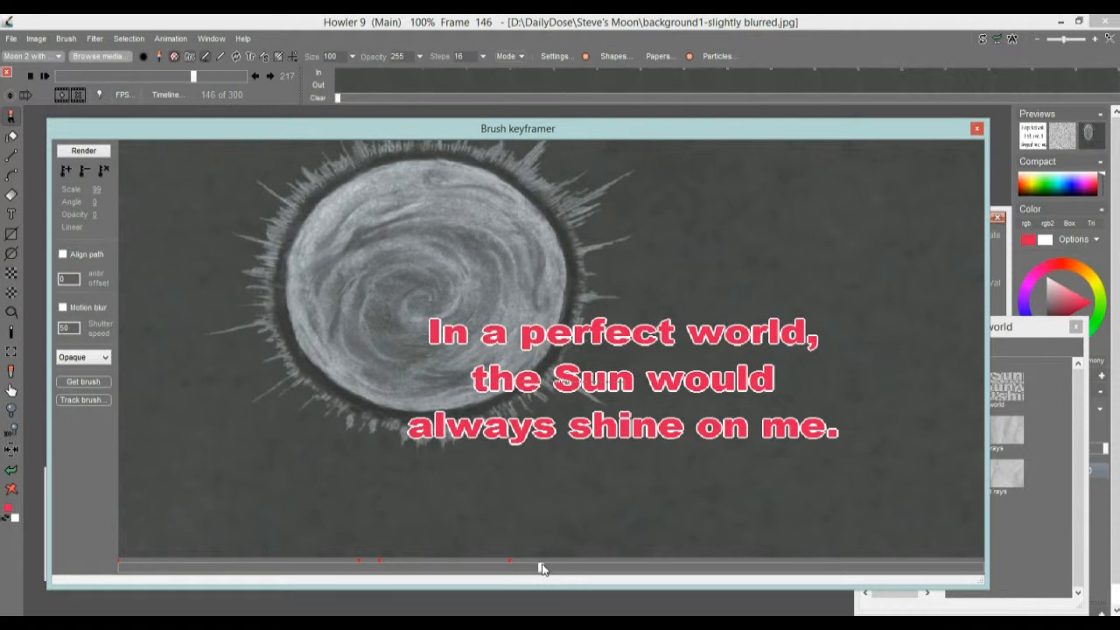
{"action": "left_click_drag", "start_coordinate": [541, 569], "coordinate": [537, 568]}
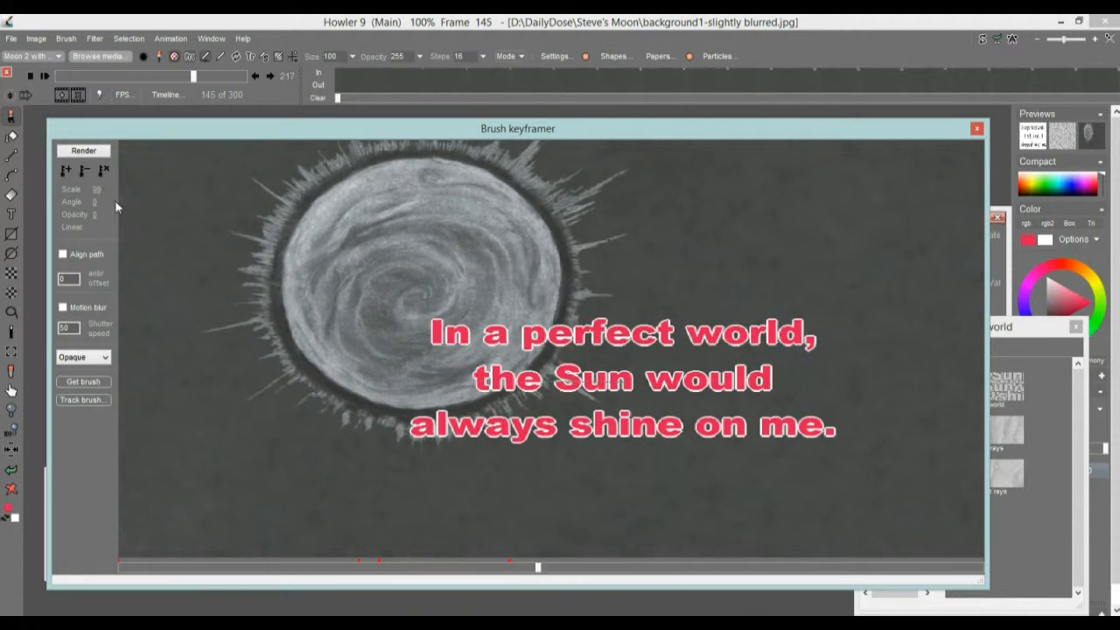
{"action": "left_click_drag", "start_coordinate": [625, 386], "coordinate": [810, 385]}
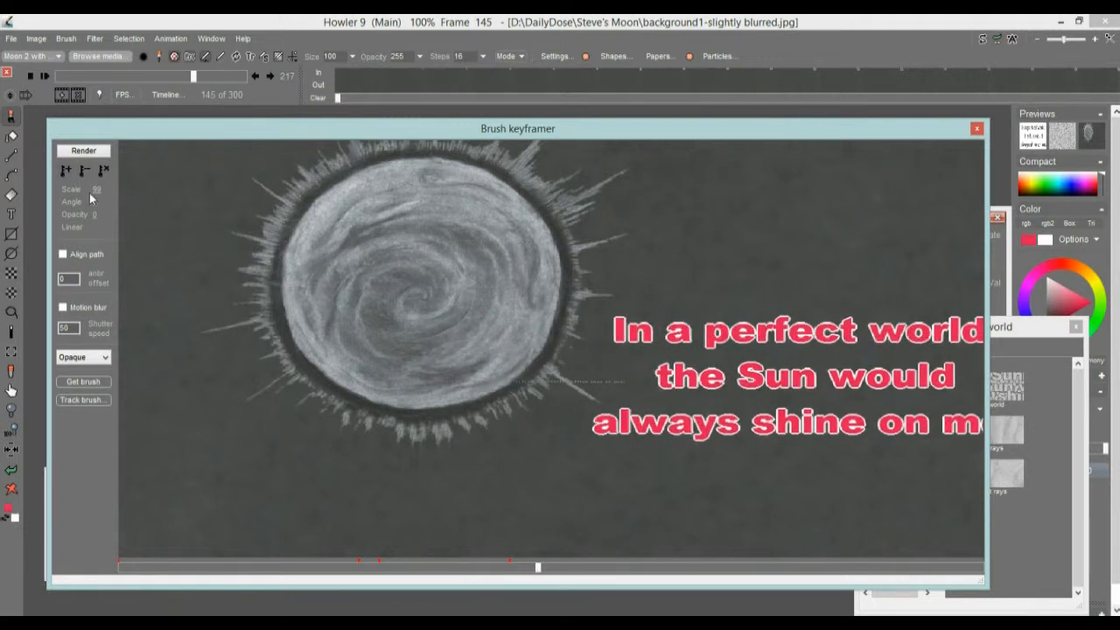
{"action": "left_click_drag", "start_coordinate": [99, 214], "coordinate": [4, 220]}
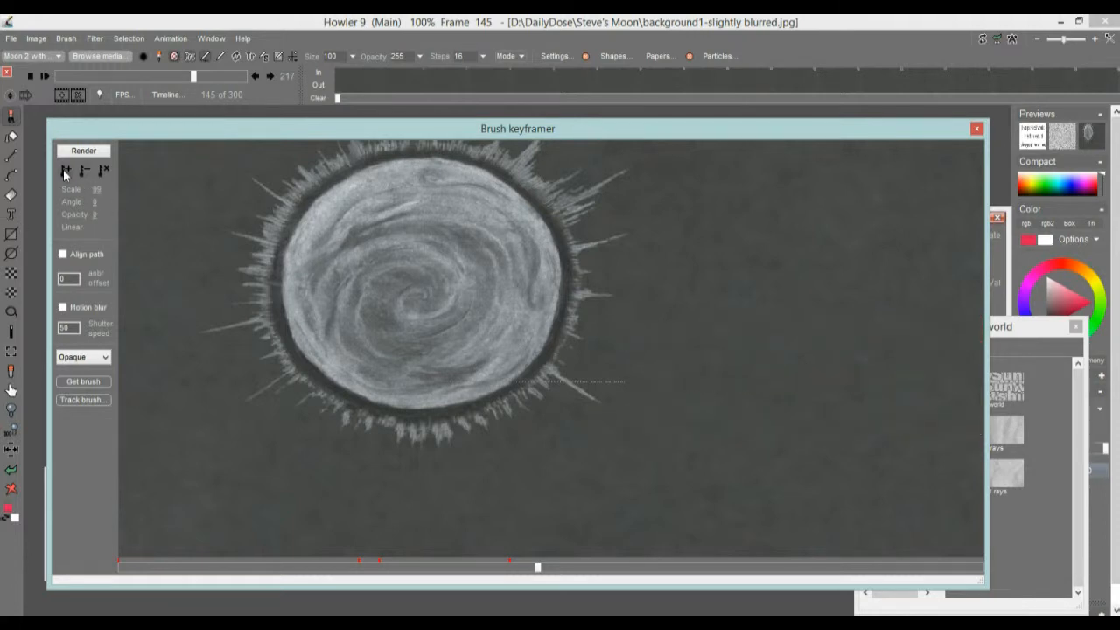
Enable motion blur, render the keyframed caption into the animation and close the brush keyframer
{"action": "left_click_drag", "start_coordinate": [537, 569], "coordinate": [423, 569]}
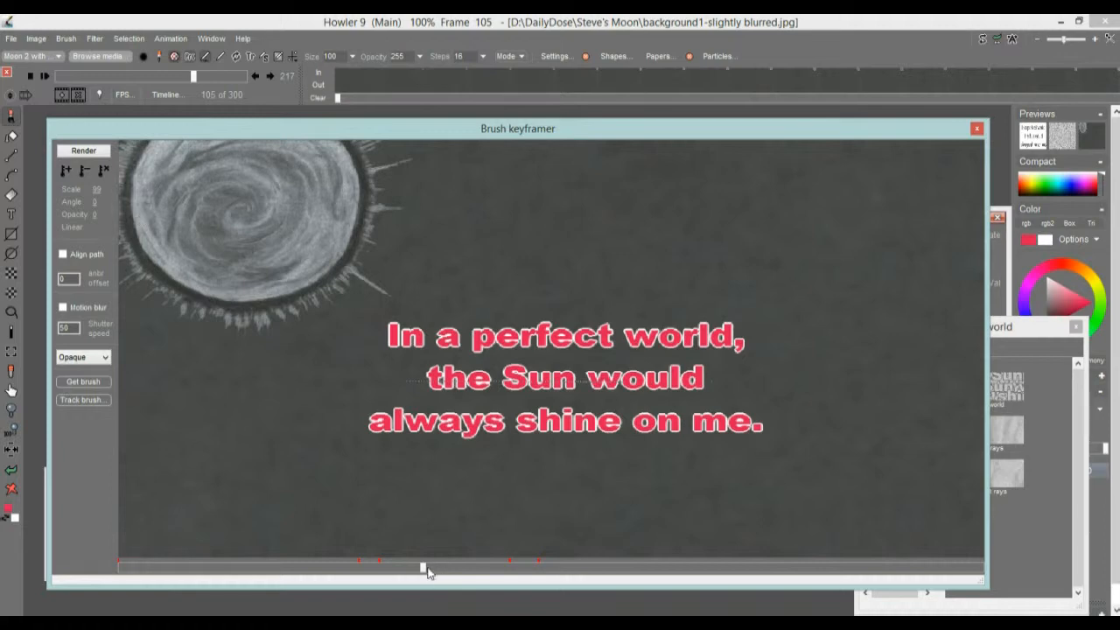
{"action": "left_click_drag", "start_coordinate": [422, 571], "coordinate": [379, 573]}
{"action": "left_click", "coordinate": [63, 308]}
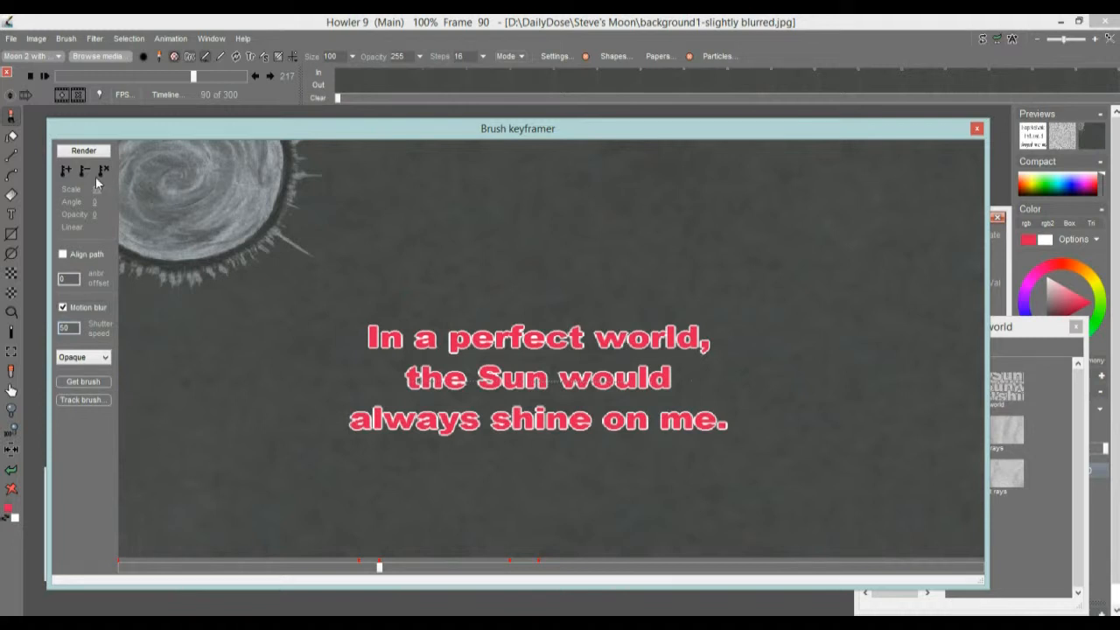
{"action": "left_click", "coordinate": [91, 153]}
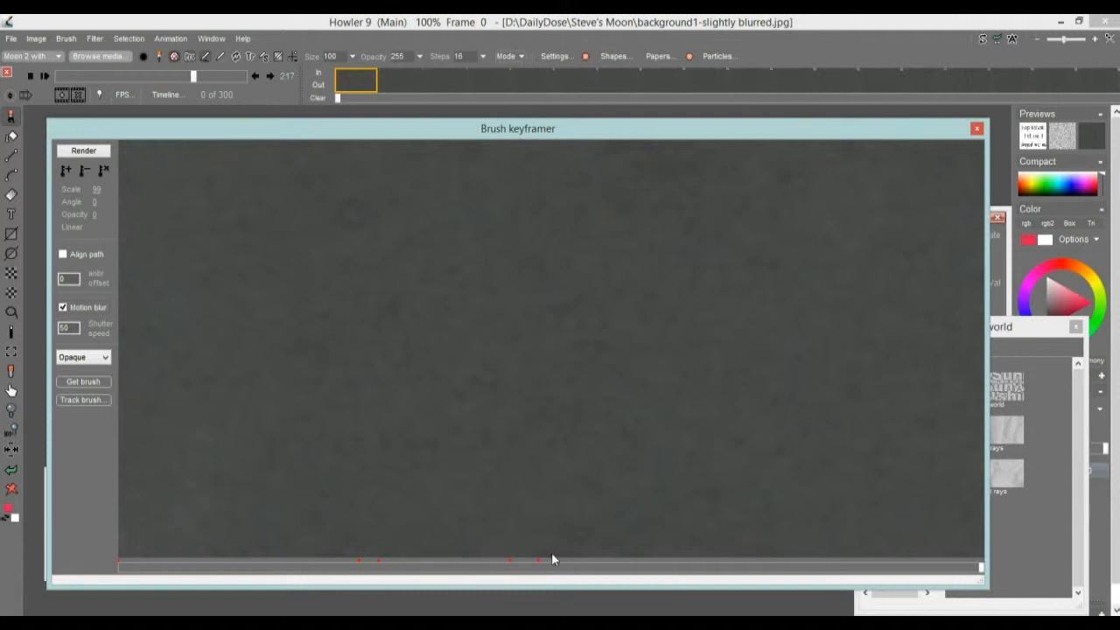
{"action": "left_click", "coordinate": [977, 129]}
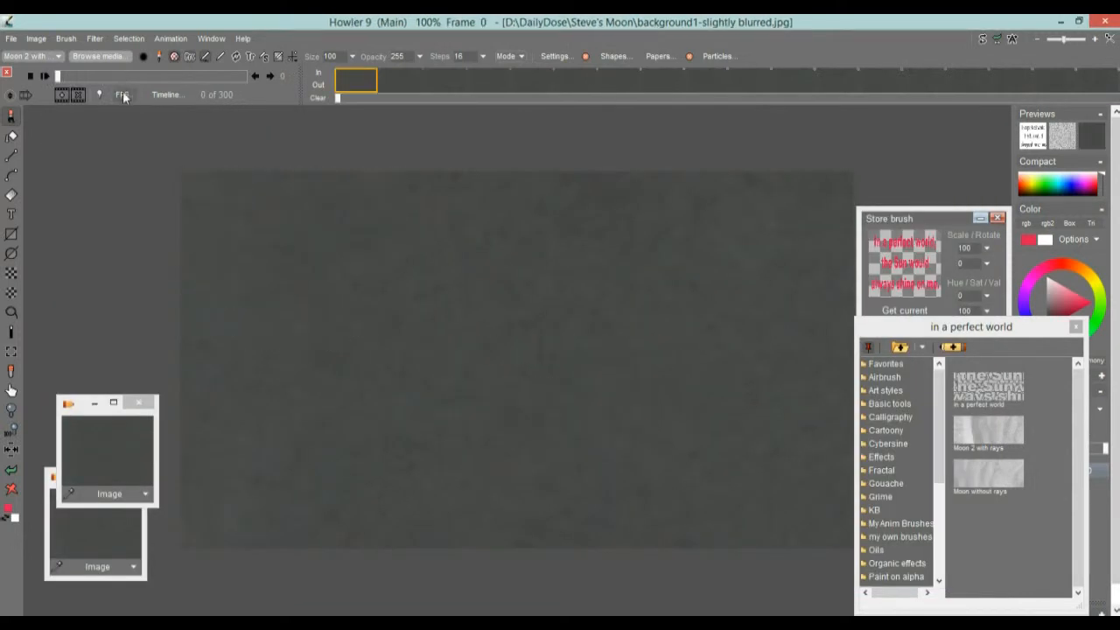
Check the playback frame rate, play the rendered animation and go to frame 120
{"action": "left_click", "coordinate": [122, 95]}
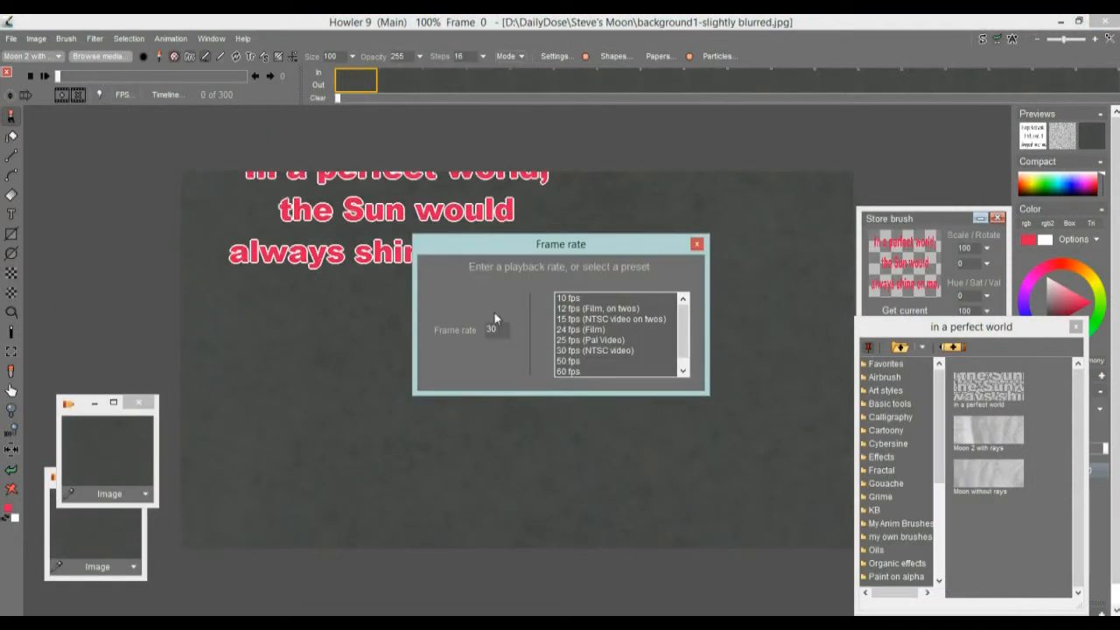
{"action": "left_click", "coordinate": [697, 245]}
{"action": "left_click", "coordinate": [46, 77]}
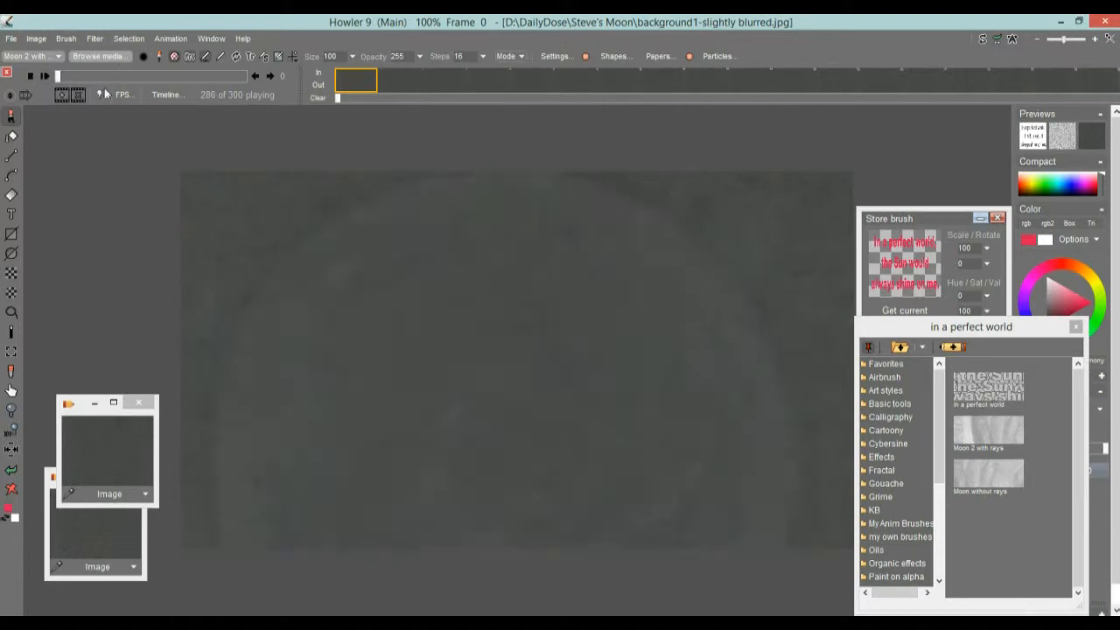
{"action": "left_click_drag", "start_coordinate": [60, 77], "coordinate": [132, 77]}
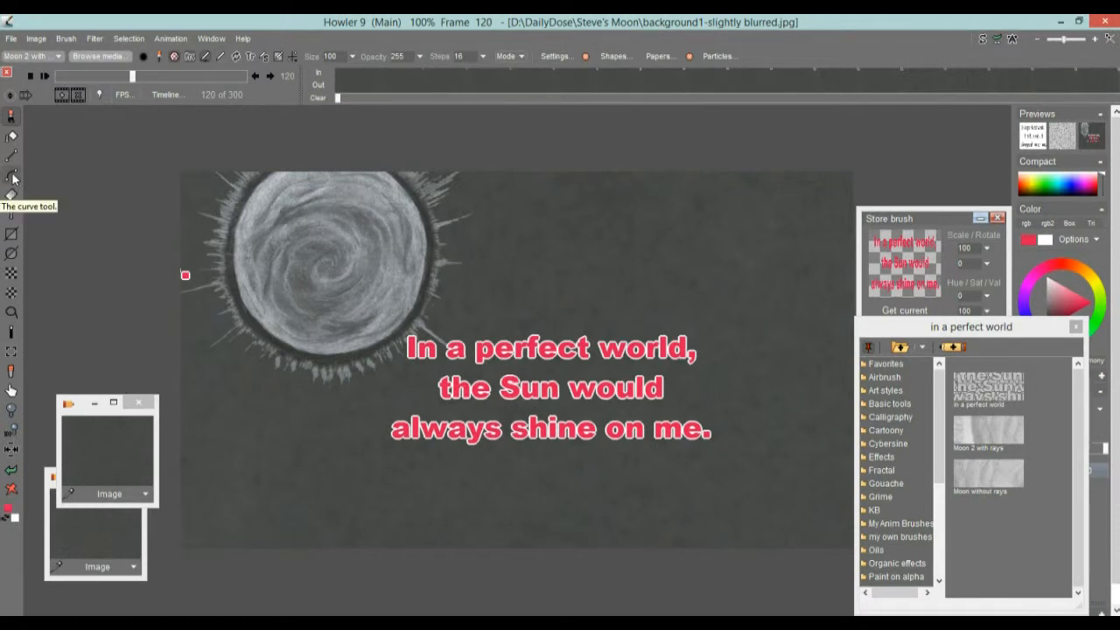
Examine the curve tool's rotoscoping options and its commands for stroking and filling animated curves
{"action": "left_click", "coordinate": [12, 179]}
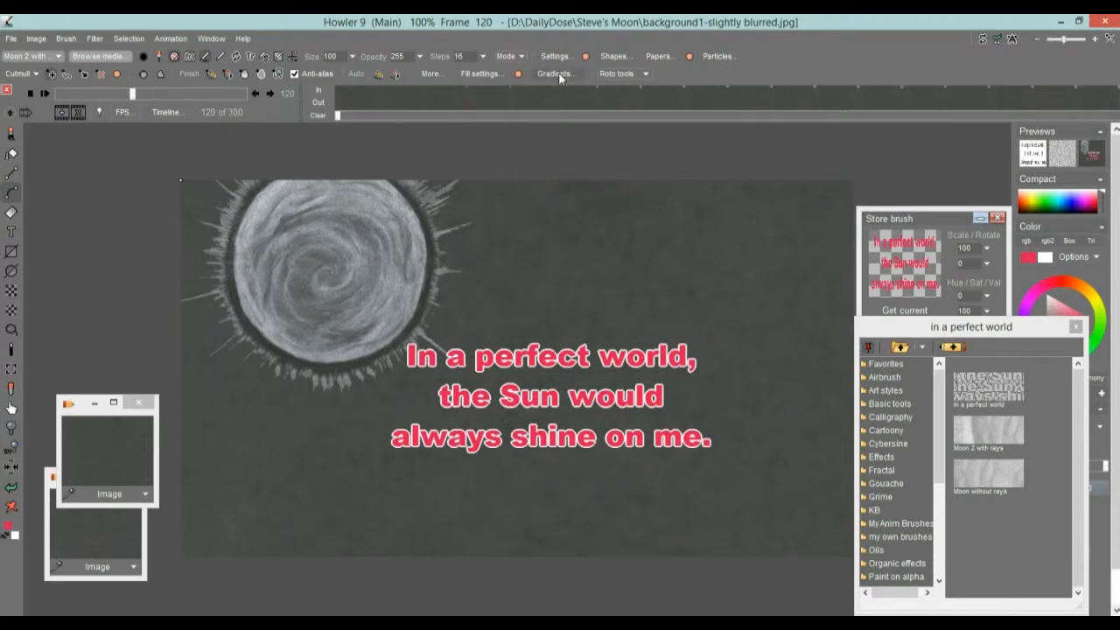
{"action": "left_click", "coordinate": [633, 75]}
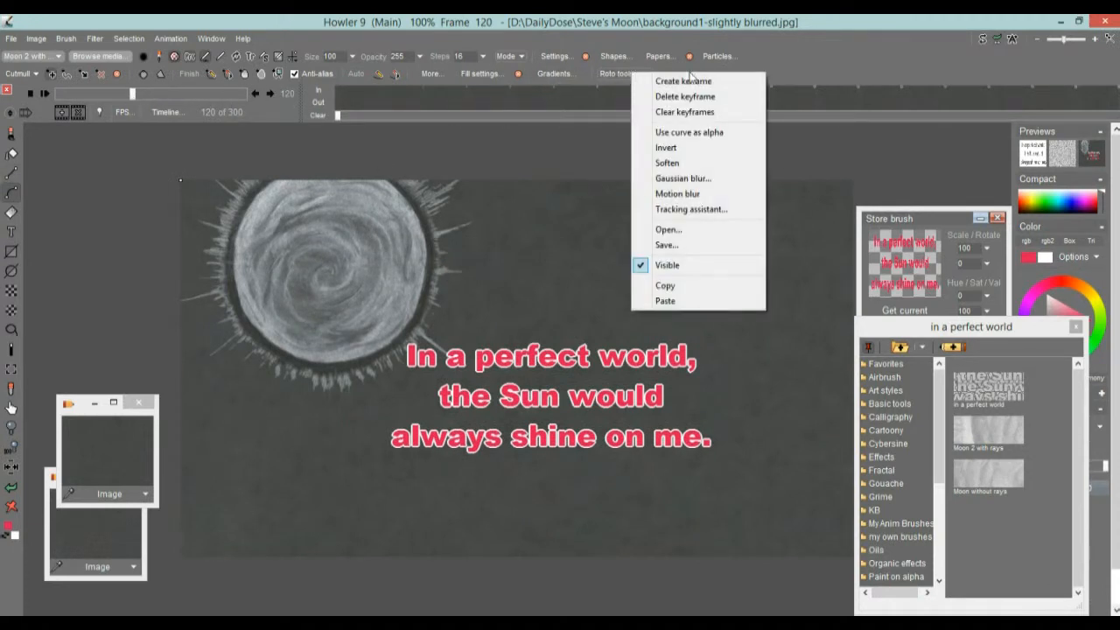
{"action": "left_click", "coordinate": [883, 72]}
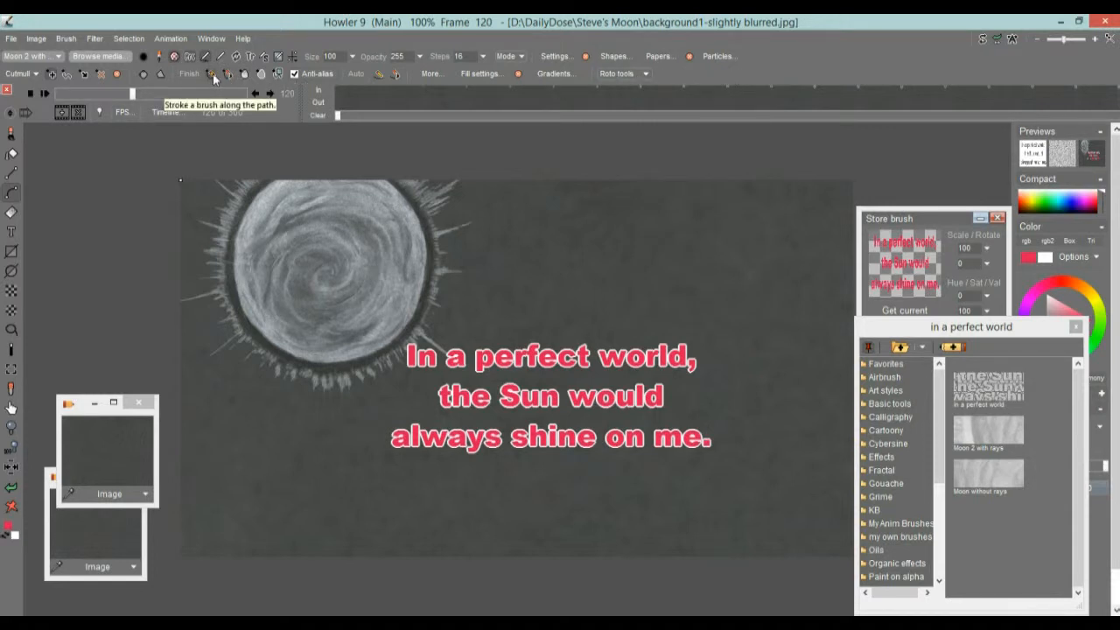
{"action": "left_click", "coordinate": [435, 75]}
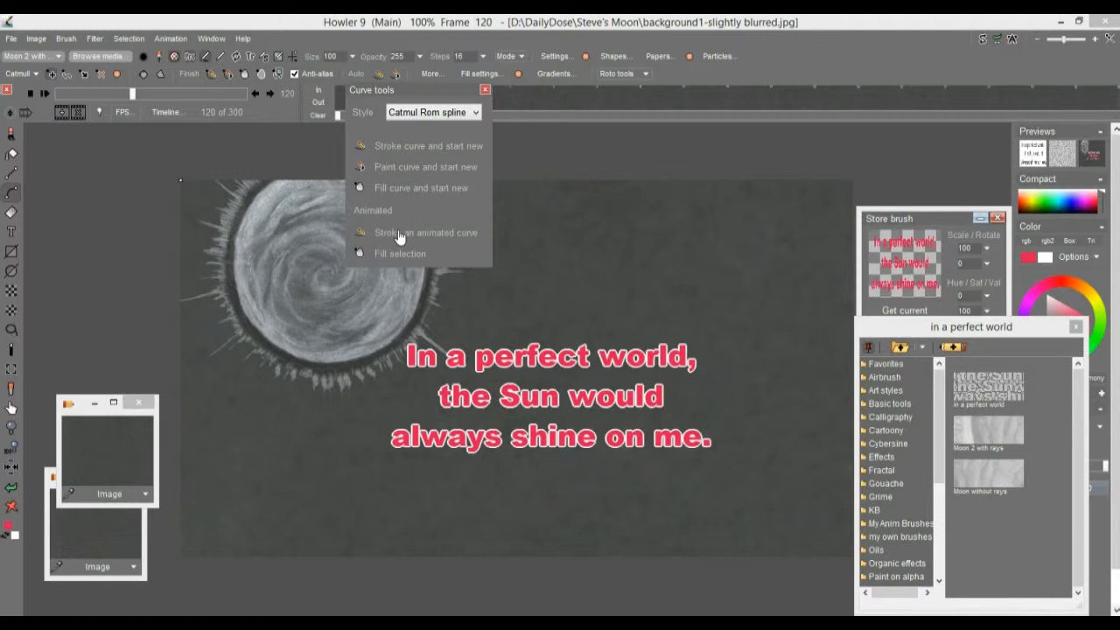
{"action": "left_click", "coordinate": [485, 91]}
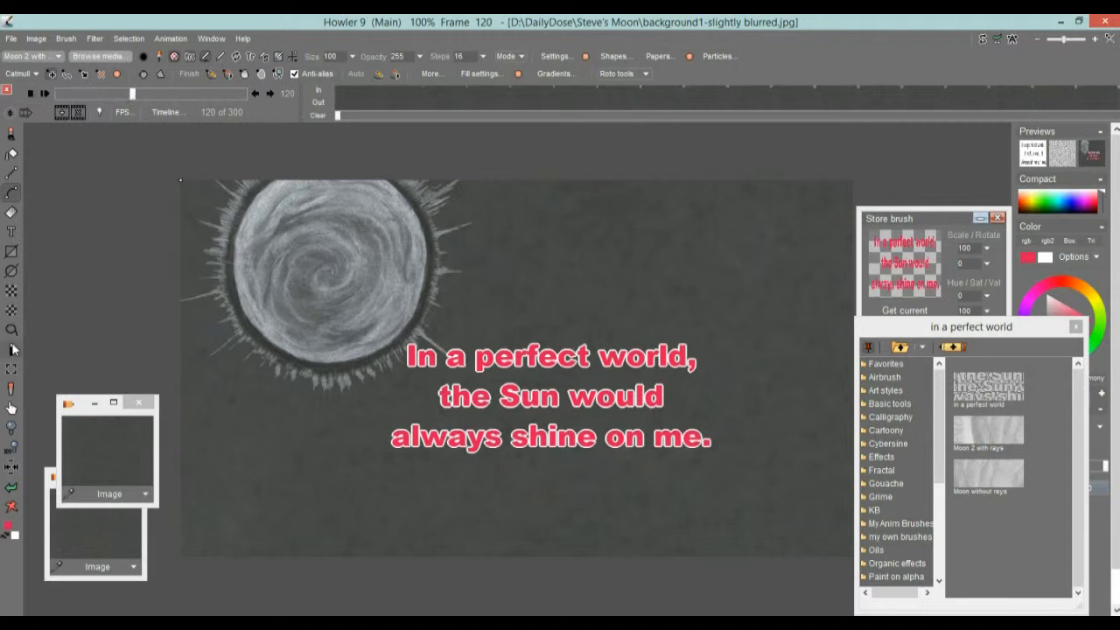
Replace the caption text with "Catch me" above "(if you can)" and shrink the text box to fit it
{"action": "left_click", "coordinate": [13, 234]}
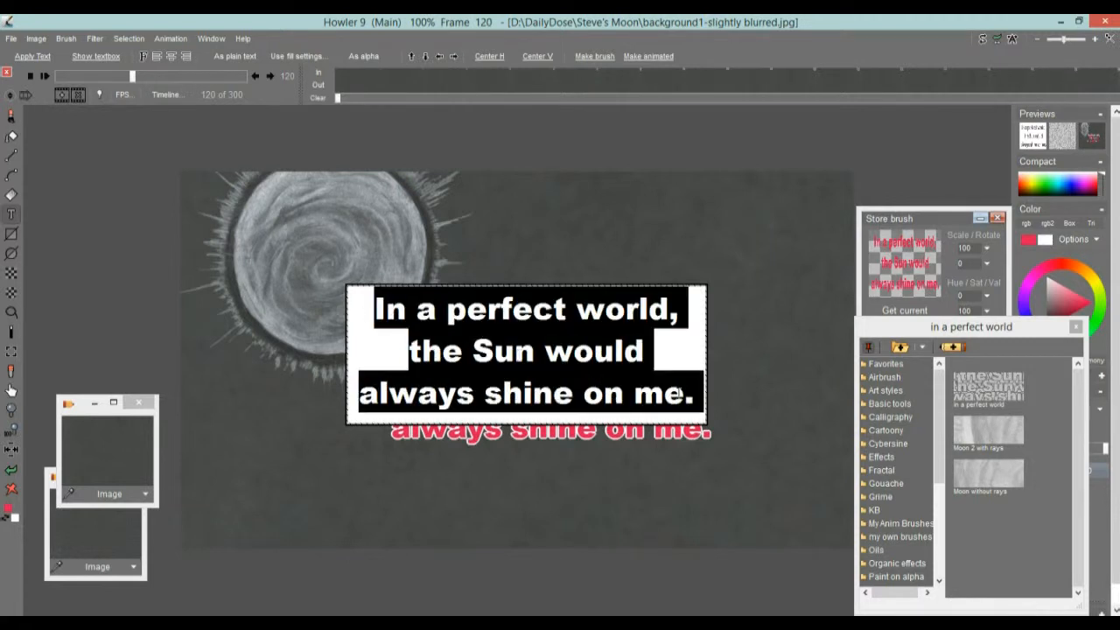
{"action": "type", "text": "Catch me"}
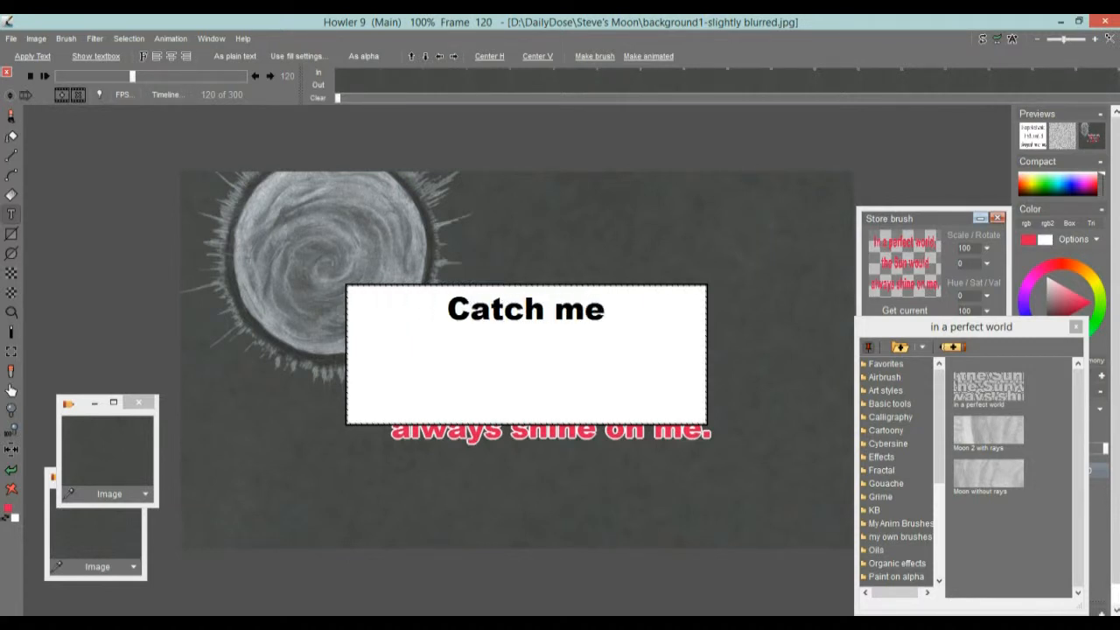
{"action": "key", "text": "Return"}
{"action": "type", "text": "(if"}
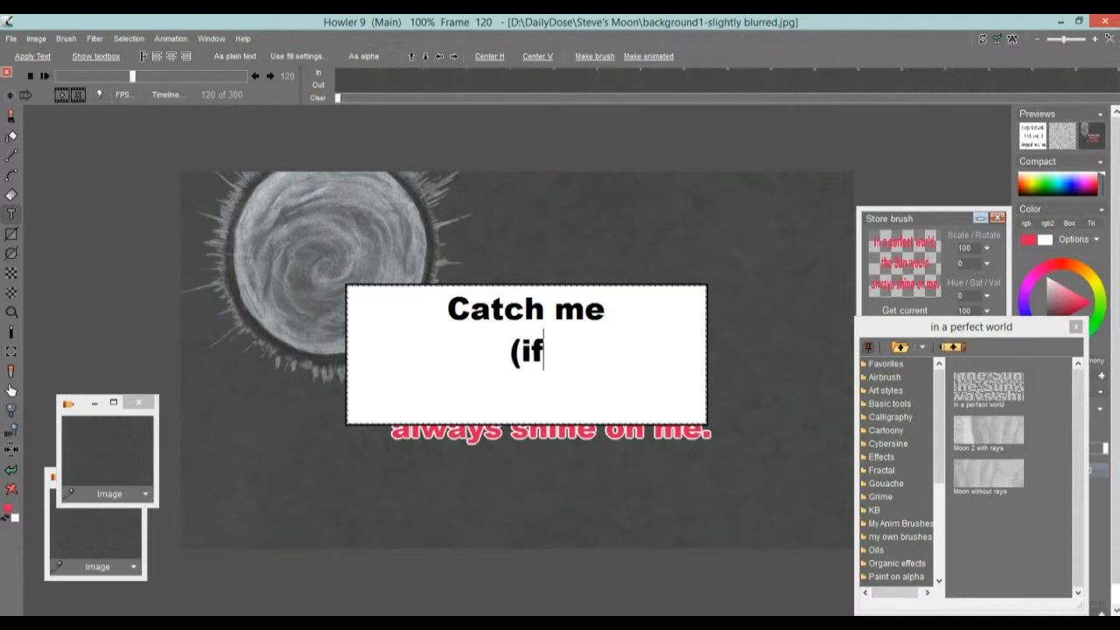
{"action": "type", "text": " you can)"}
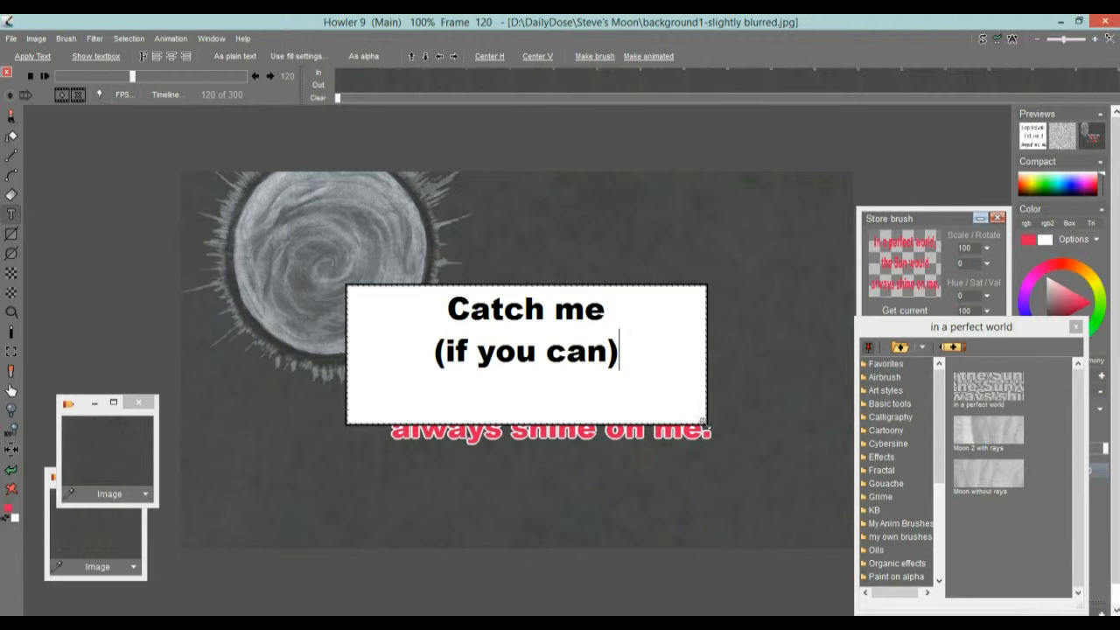
{"action": "left_click_drag", "start_coordinate": [697, 418], "coordinate": [581, 397]}
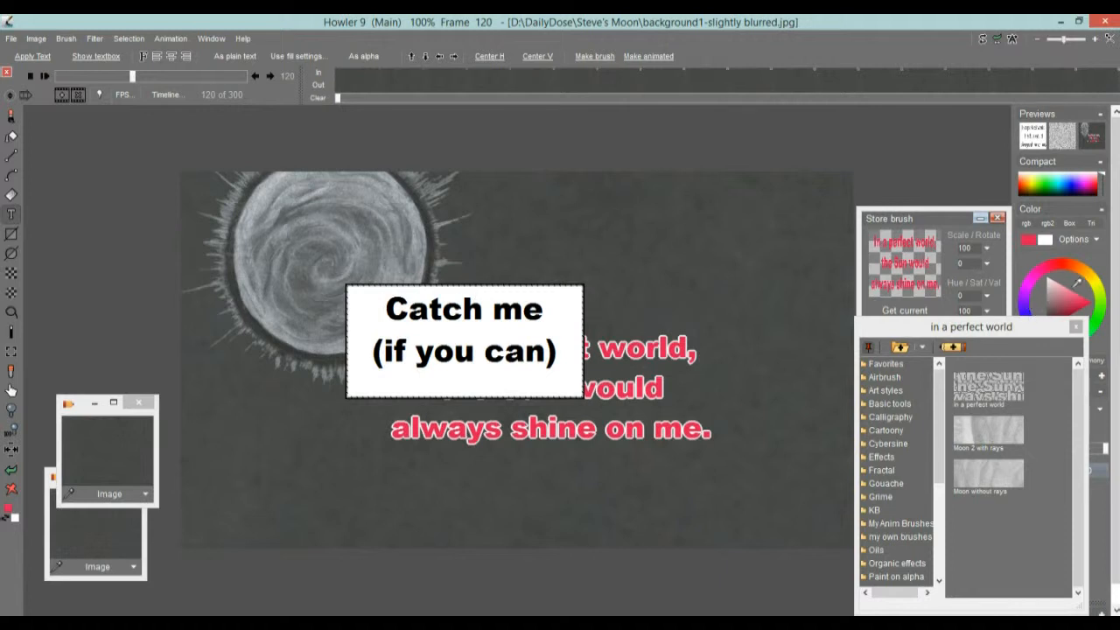
Make the caption a green brush and store a copy of it beside the canvas
{"action": "left_click_drag", "start_coordinate": [1100, 297], "coordinate": [1101, 313]}
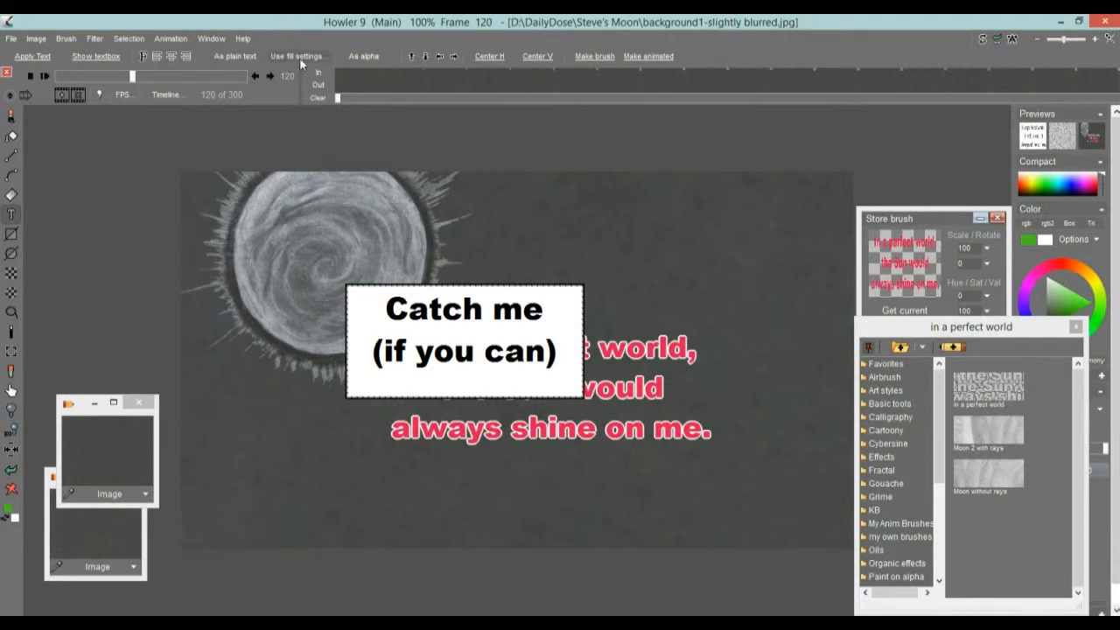
{"action": "left_click", "coordinate": [594, 56]}
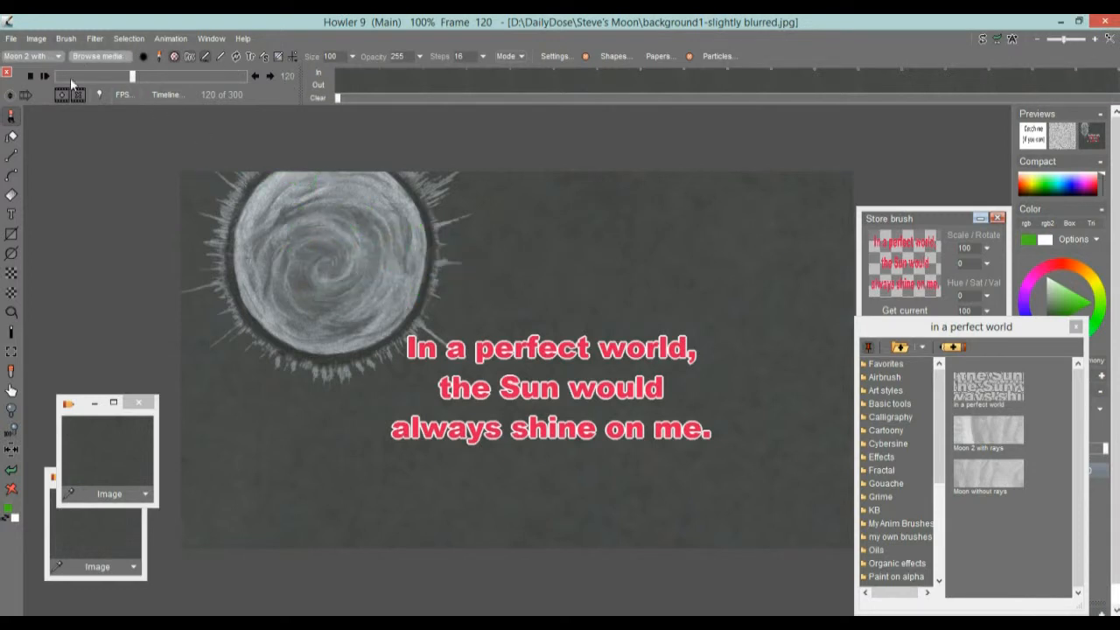
{"action": "left_click", "coordinate": [66, 38]}
{"action": "left_click", "coordinate": [121, 101]}
{"action": "mouse_move", "coordinate": [124, 128]}
{"action": "left_mouse_down"}
{"action": "mouse_move", "coordinate": [880, 170]}
{"action": "mouse_move", "coordinate": [910, 129]}
{"action": "mouse_move", "coordinate": [874, 137]}
{"action": "left_mouse_up"}
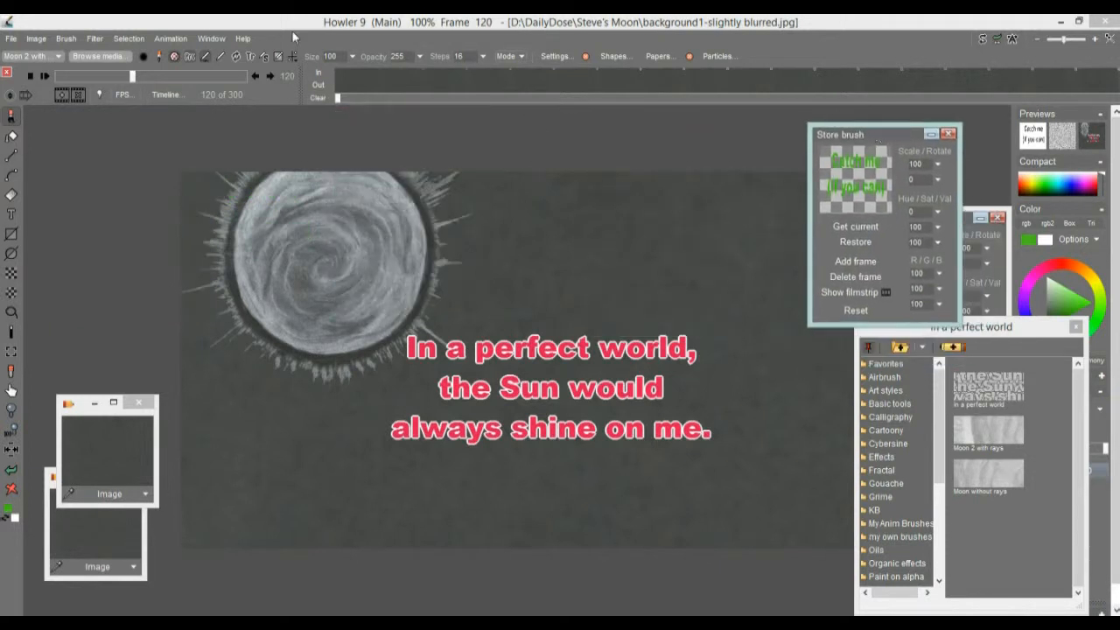
Grow the caption brush's transparency key to give it a light outline and add a black drop shadow
{"action": "left_click", "coordinate": [65, 38]}
{"action": "mouse_move", "coordinate": [129, 181]}
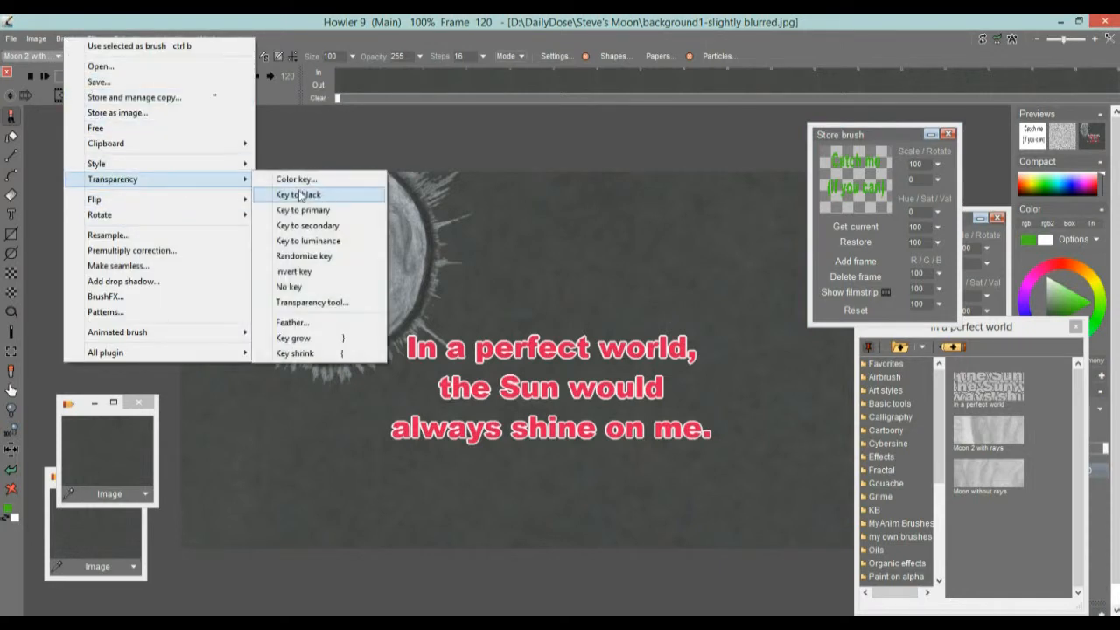
{"action": "left_click", "coordinate": [322, 344]}
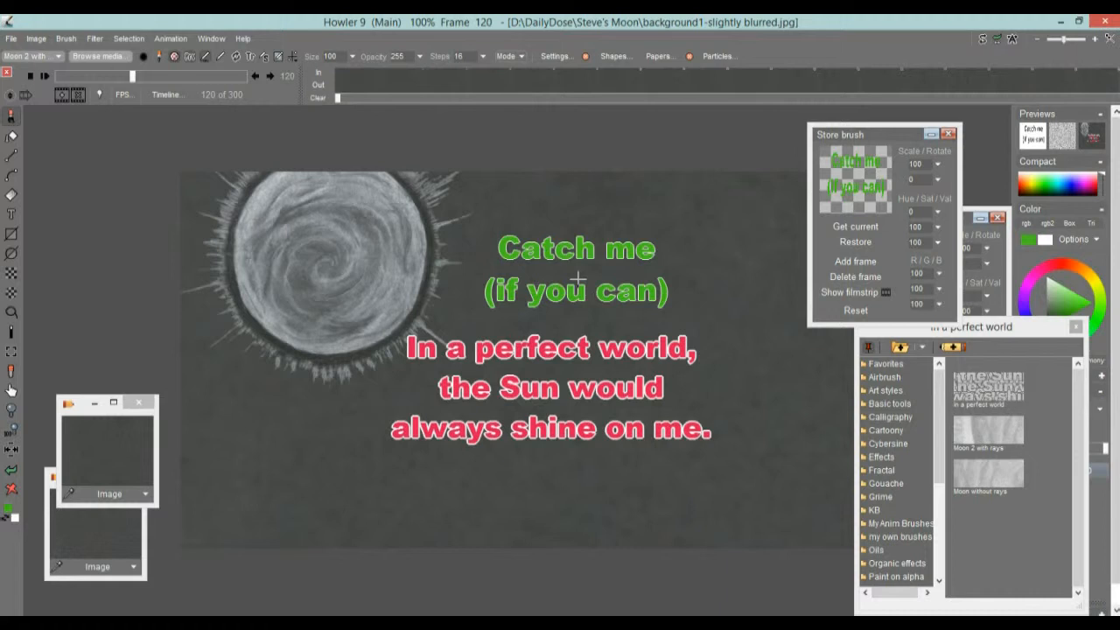
{"action": "left_click", "coordinate": [68, 40]}
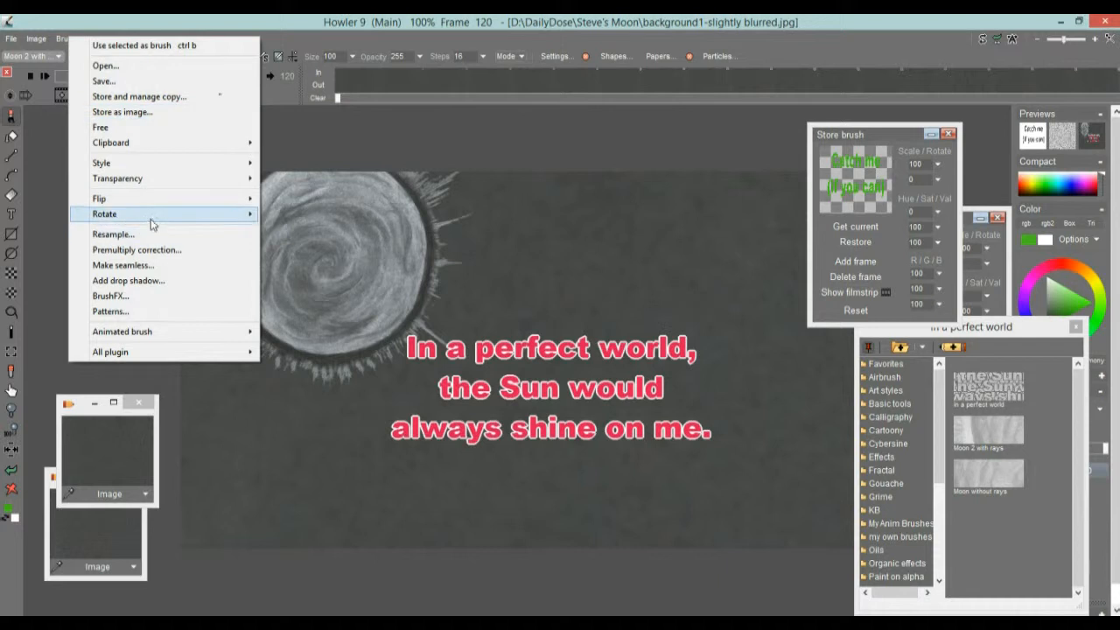
{"action": "mouse_move", "coordinate": [136, 166]}
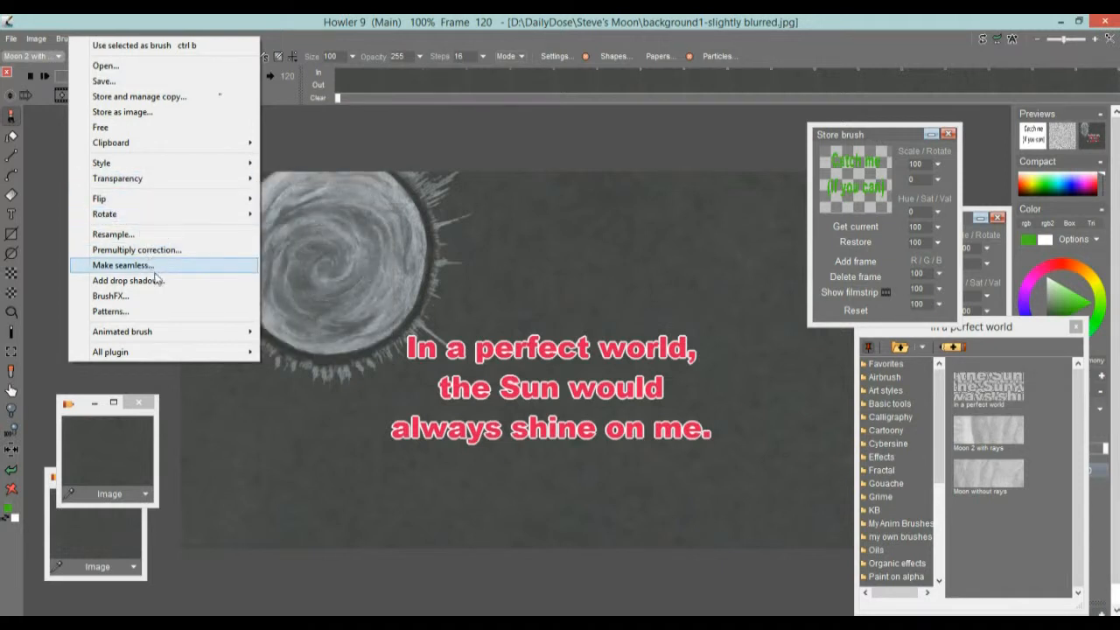
{"action": "left_click", "coordinate": [127, 284]}
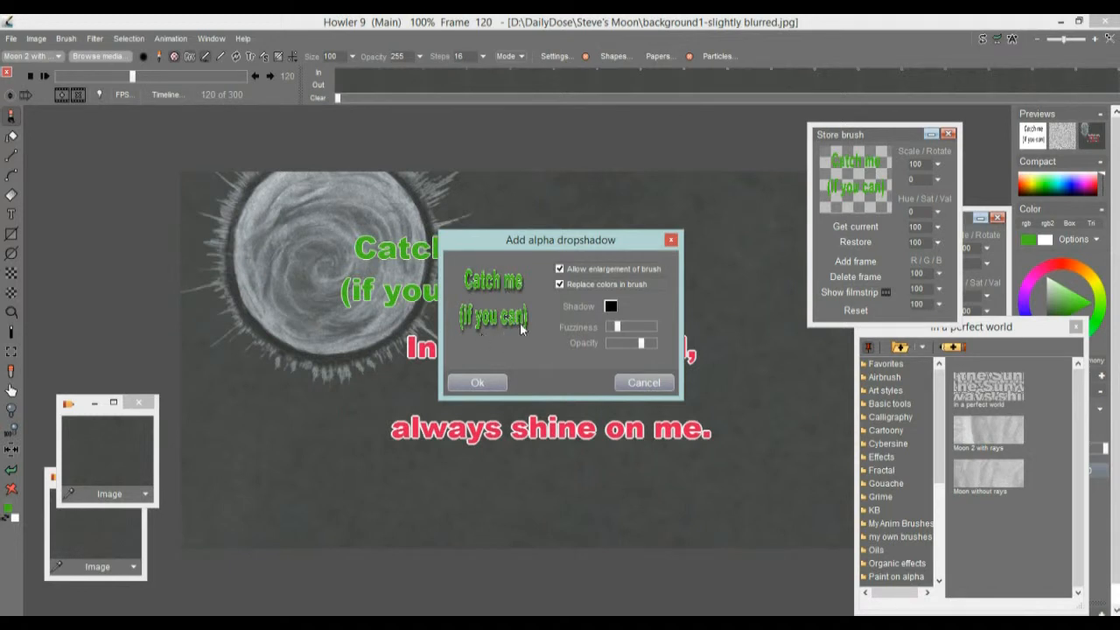
{"action": "left_click", "coordinate": [477, 382]}
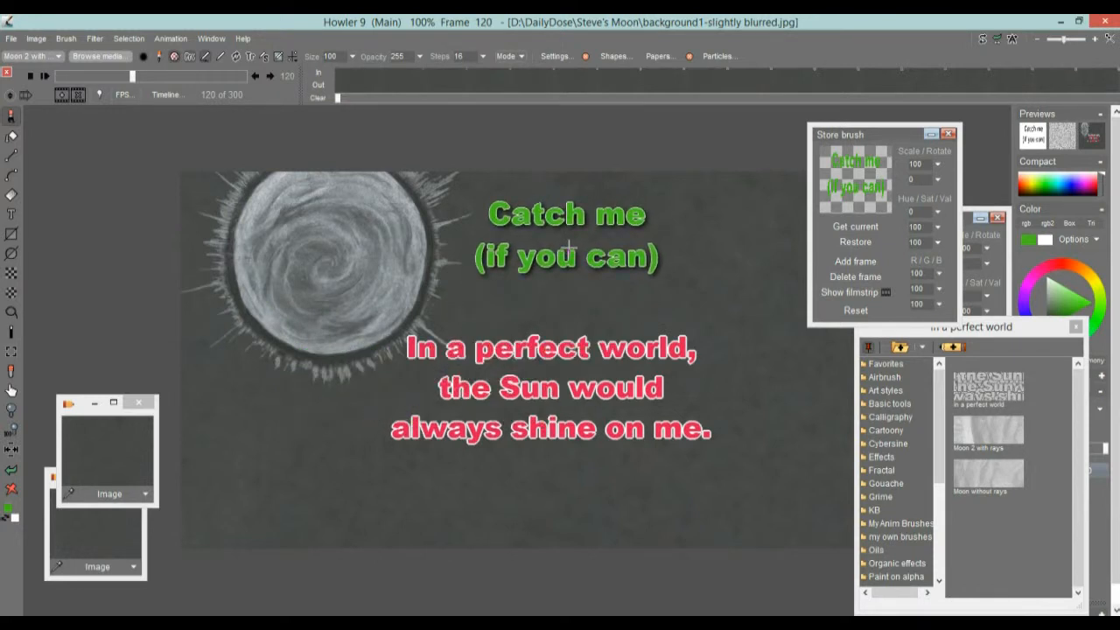
Store a copy of the outlined, shadowed caption brush and close the two older stored brushes
{"action": "left_click", "coordinate": [39, 39]}
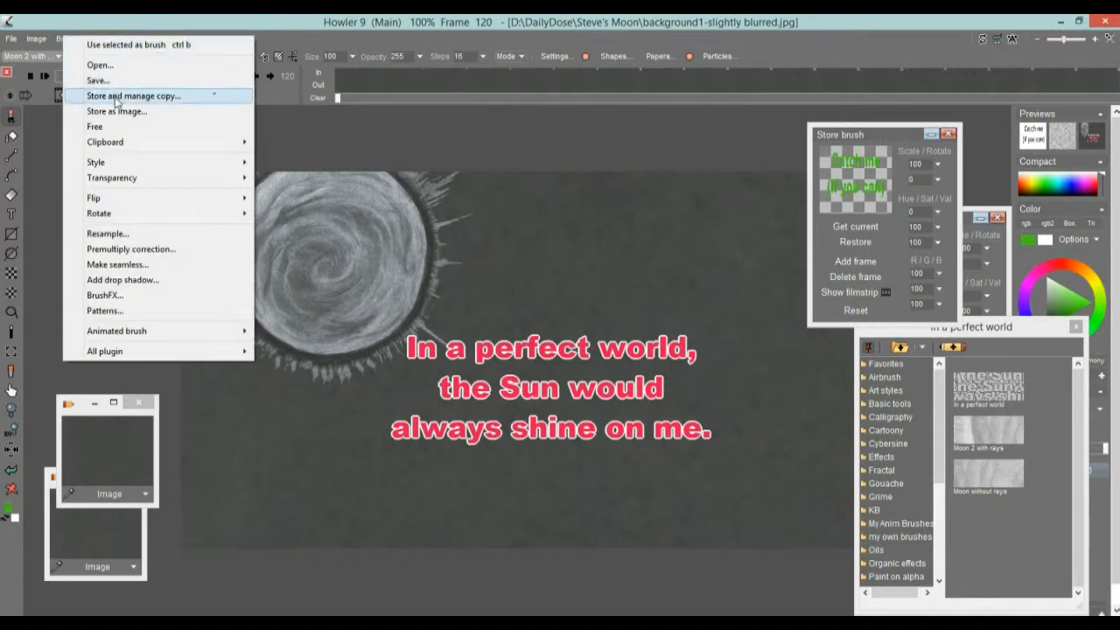
{"action": "left_click", "coordinate": [120, 94]}
{"action": "left_click", "coordinate": [950, 134]}
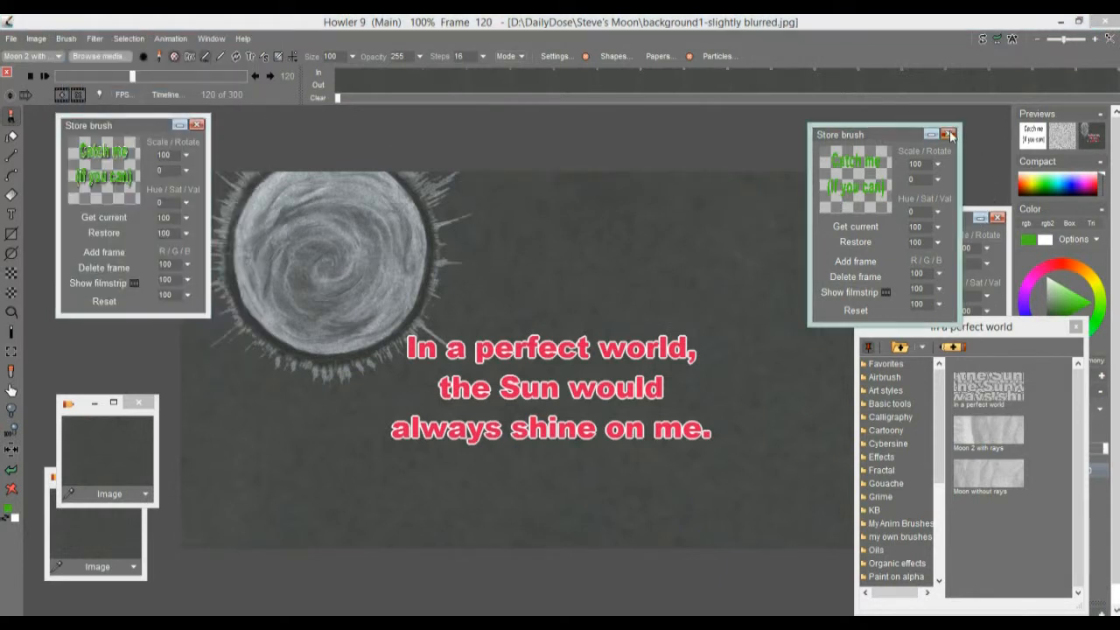
{"action": "mouse_move", "coordinate": [131, 125]}
{"action": "left_mouse_down"}
{"action": "mouse_move", "coordinate": [410, 100]}
{"action": "mouse_move", "coordinate": [916, 133]}
{"action": "mouse_move", "coordinate": [868, 138]}
{"action": "left_mouse_up"}
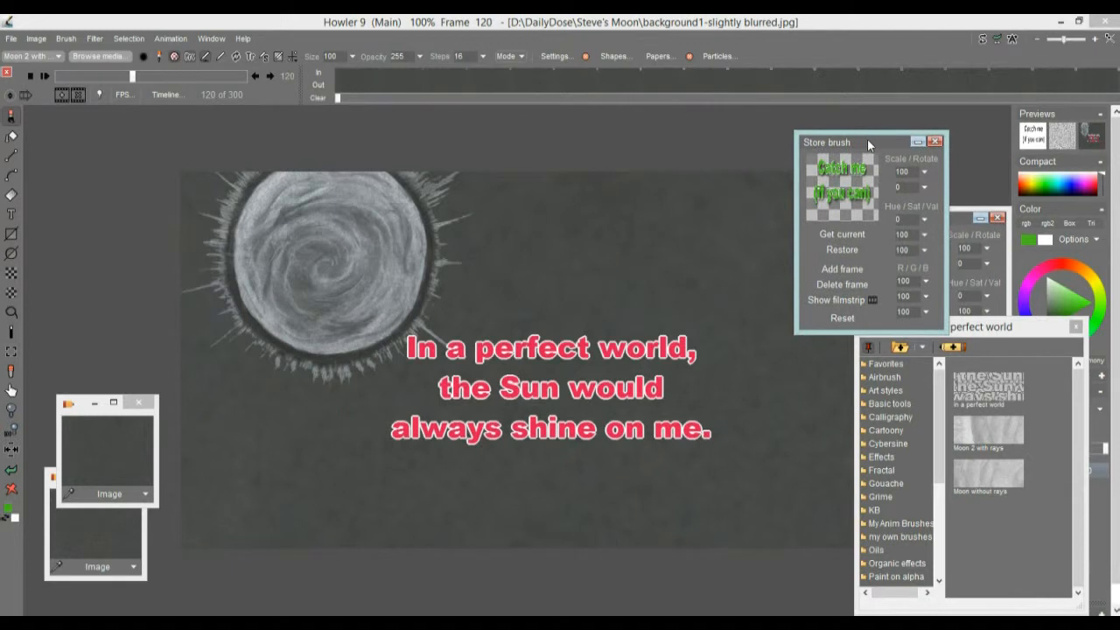
{"action": "left_click", "coordinate": [999, 219]}
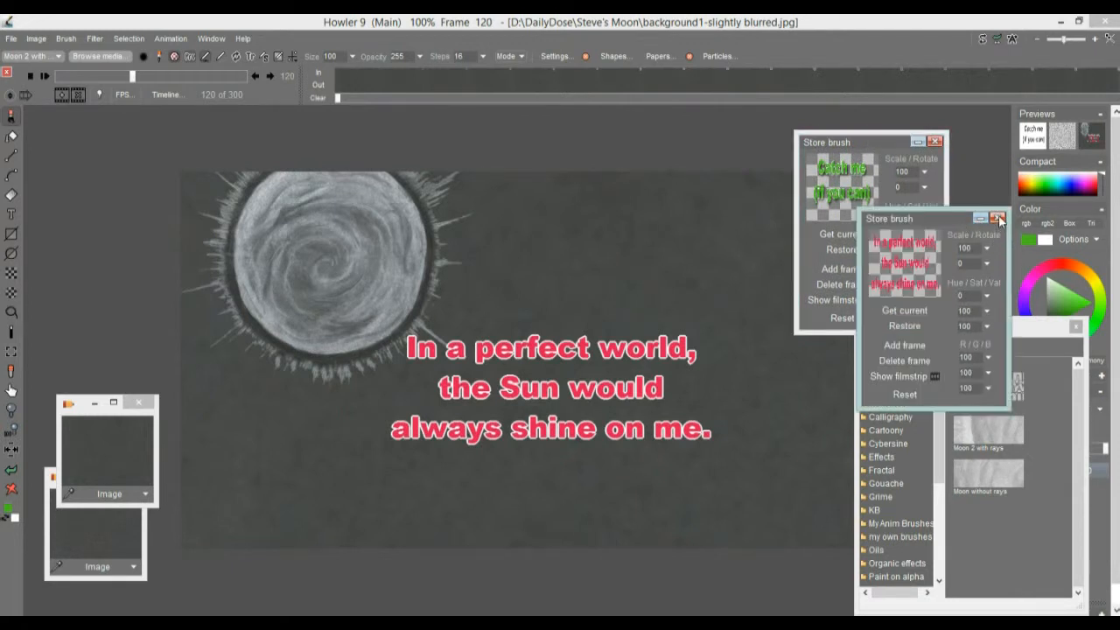
{"action": "left_click", "coordinate": [999, 219]}
{"action": "left_click_drag", "start_coordinate": [875, 138], "coordinate": [907, 127]}
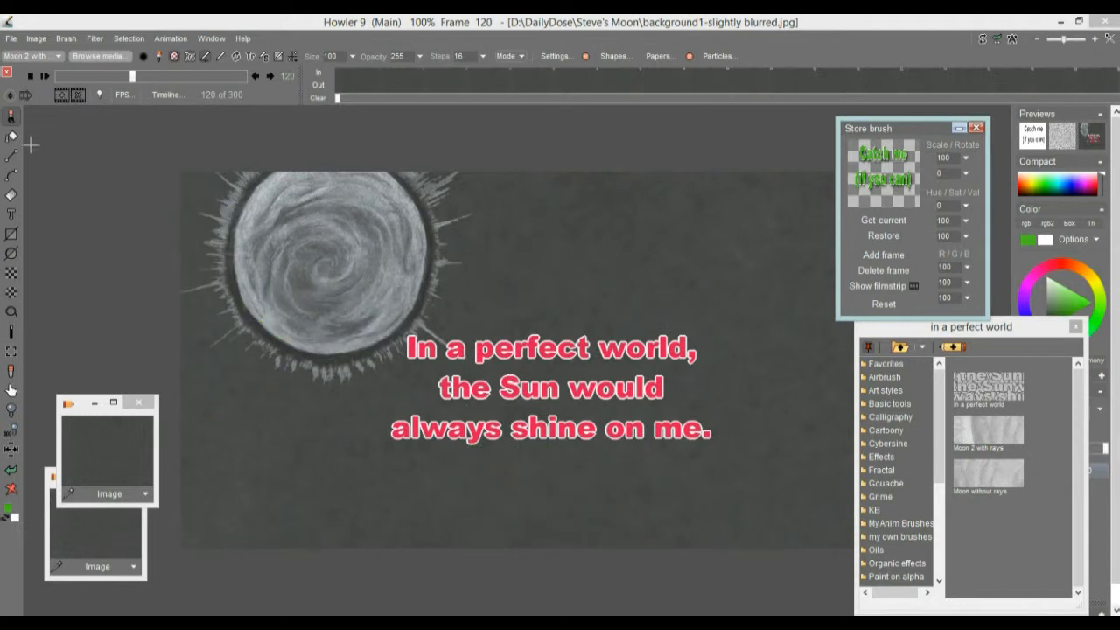
Draw an open Catmull curve spiralling inward from the canvas's lower left, around the moon and the caption
{"action": "left_click", "coordinate": [11, 175]}
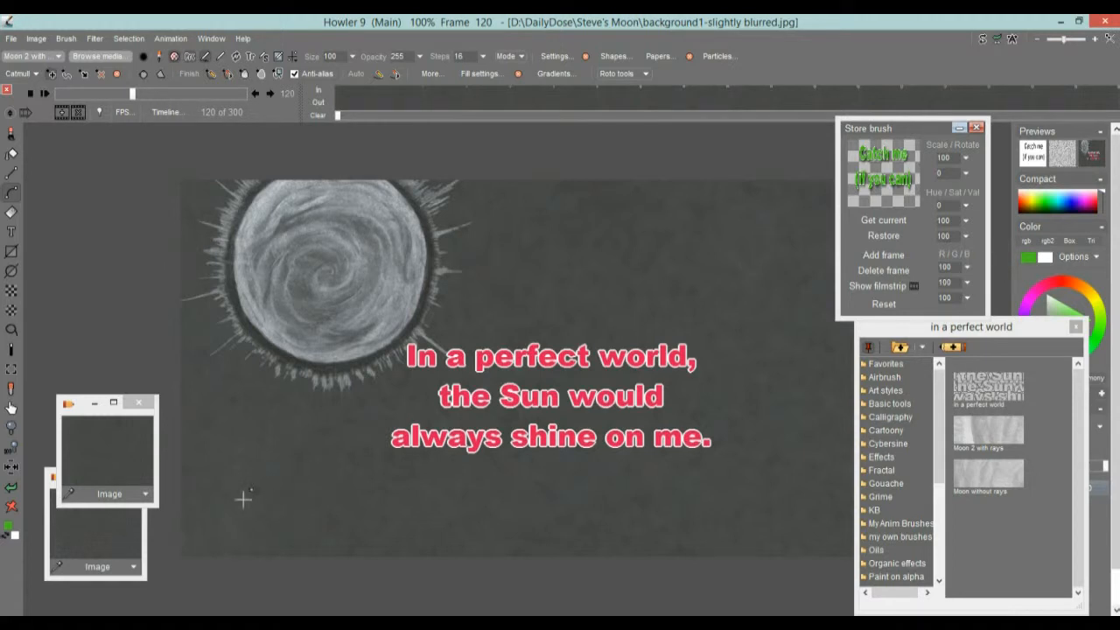
{"action": "left_click", "coordinate": [530, 517]}
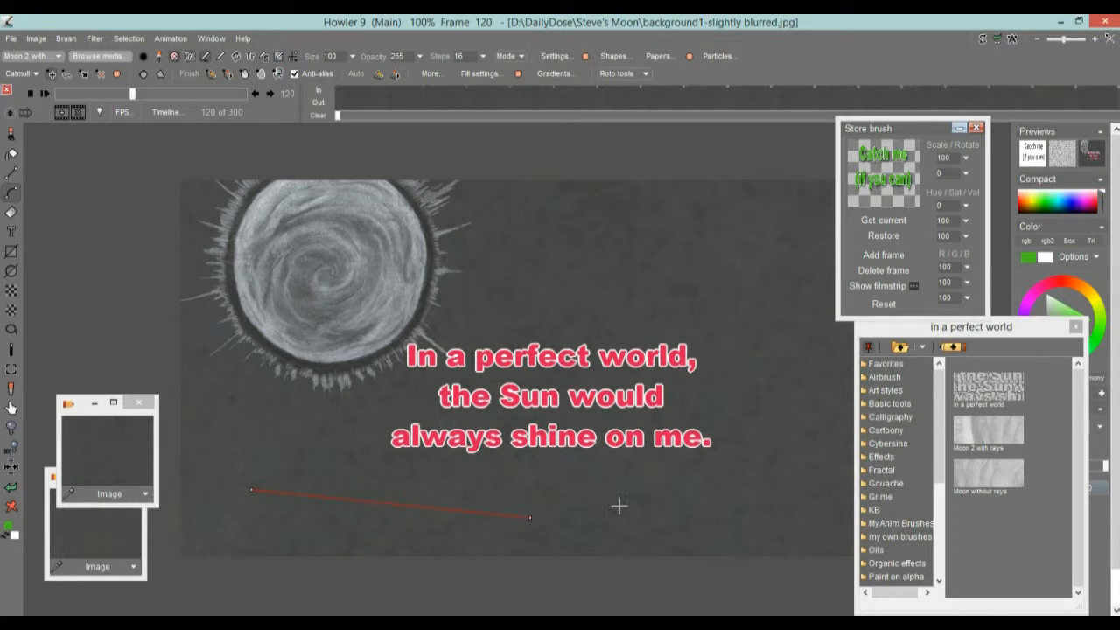
{"action": "left_click", "coordinate": [829, 416]}
{"action": "left_click", "coordinate": [700, 219]}
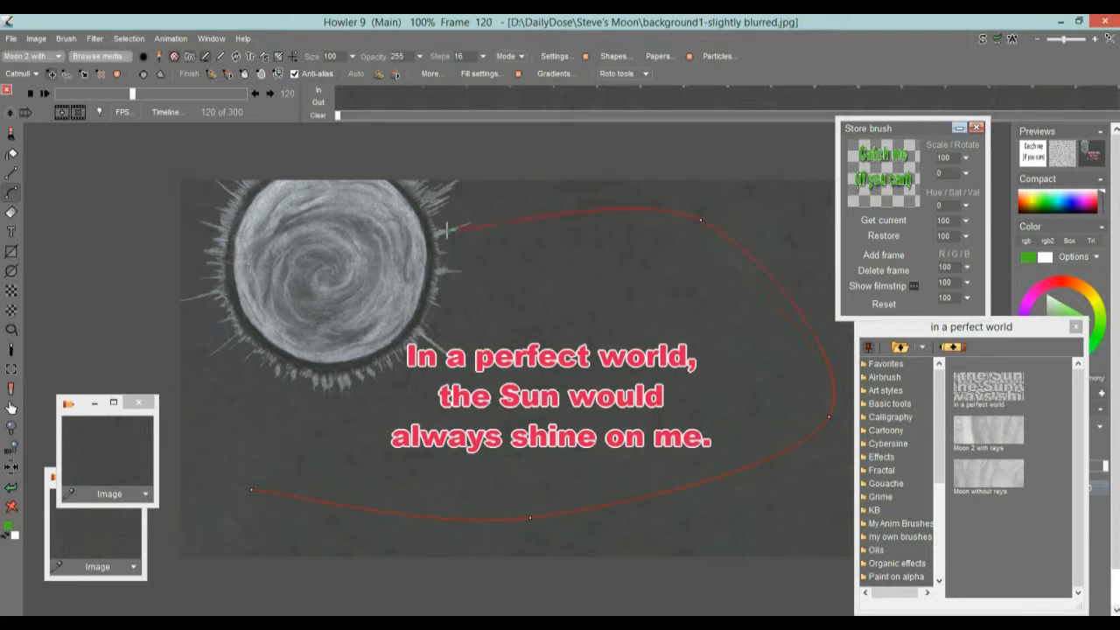
{"action": "left_click", "coordinate": [356, 458]}
{"action": "left_click", "coordinate": [732, 445]}
{"action": "left_click", "coordinate": [767, 331]}
{"action": "left_click", "coordinate": [670, 265]}
{"action": "left_click", "coordinate": [515, 266]}
{"action": "left_click", "coordinate": [390, 393]}
{"action": "left_click", "coordinate": [699, 333]}
{"action": "left_click", "coordinate": [617, 298]}
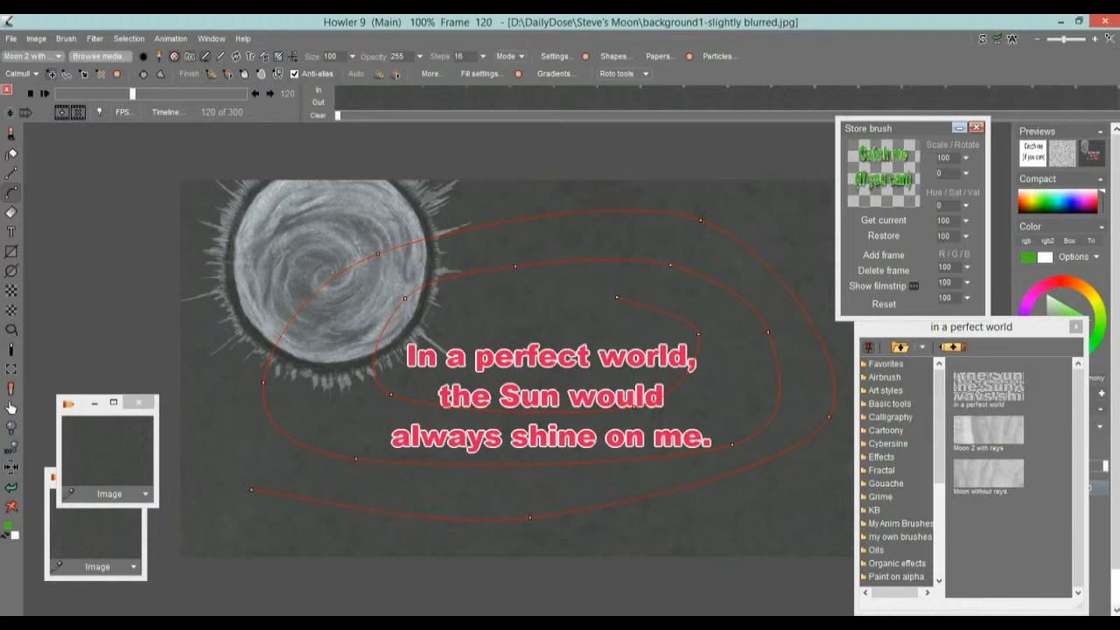
Widen the spiral by moving its outer points outward and shift its inner end point left
{"action": "left_click_drag", "start_coordinate": [377, 253], "coordinate": [364, 220]}
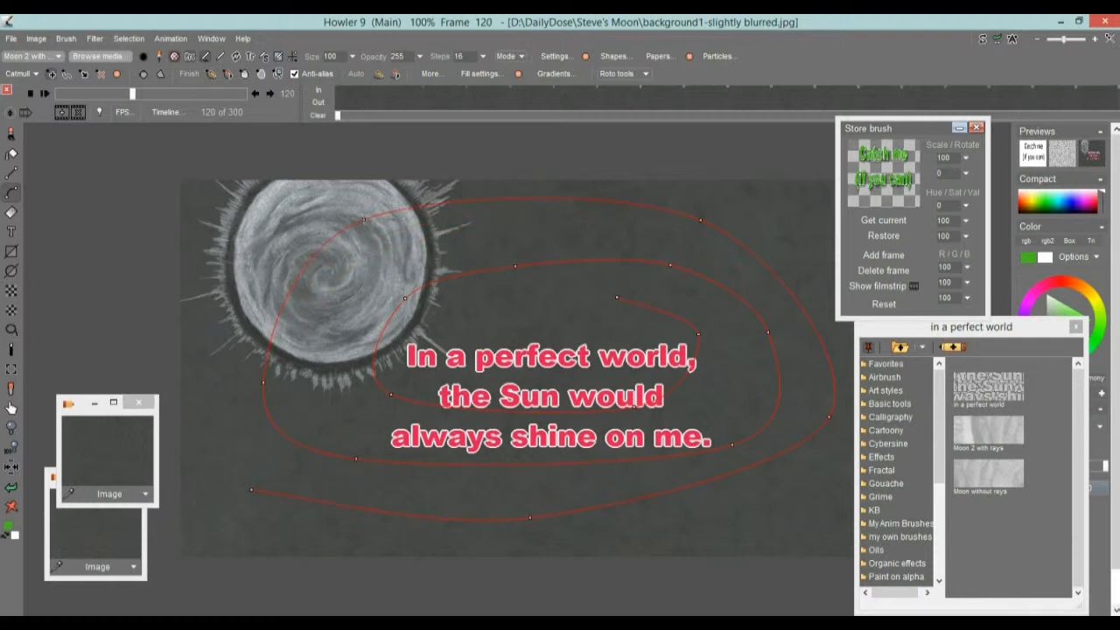
{"action": "left_click_drag", "start_coordinate": [262, 384], "coordinate": [233, 388]}
{"action": "mouse_move", "coordinate": [248, 489]}
{"action": "left_mouse_down"}
{"action": "mouse_move", "coordinate": [267, 395]}
{"action": "mouse_move", "coordinate": [217, 221]}
{"action": "mouse_move", "coordinate": [227, 485]}
{"action": "mouse_move", "coordinate": [240, 487]}
{"action": "left_mouse_up"}
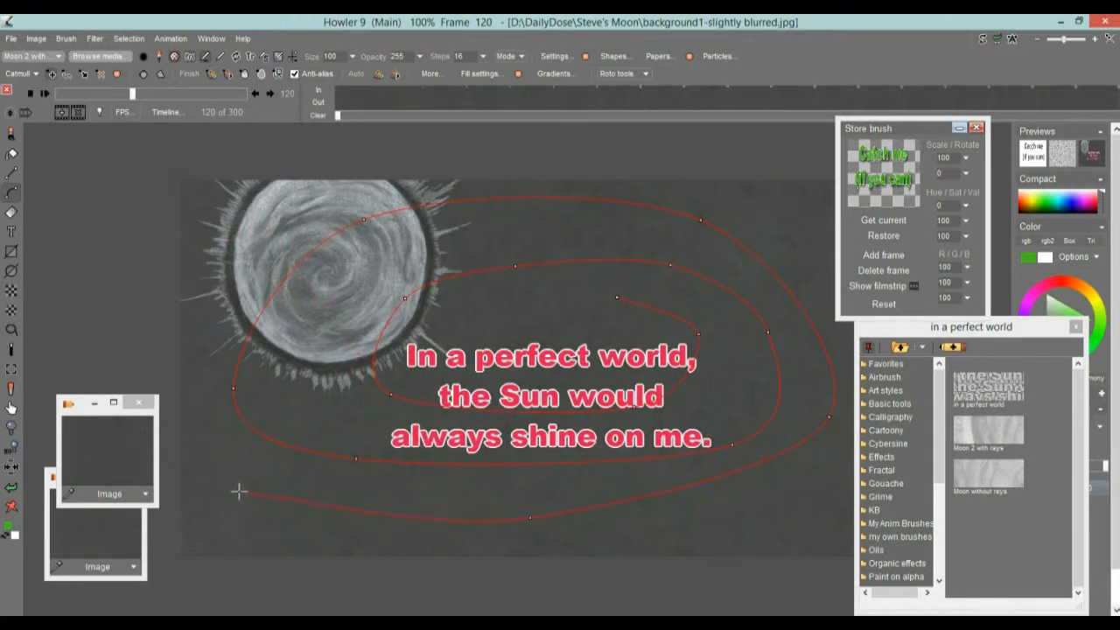
{"action": "left_click_drag", "start_coordinate": [700, 219], "coordinate": [779, 213]}
{"action": "left_click_drag", "start_coordinate": [768, 330], "coordinate": [785, 313]}
{"action": "left_click_drag", "start_coordinate": [617, 297], "coordinate": [514, 312]}
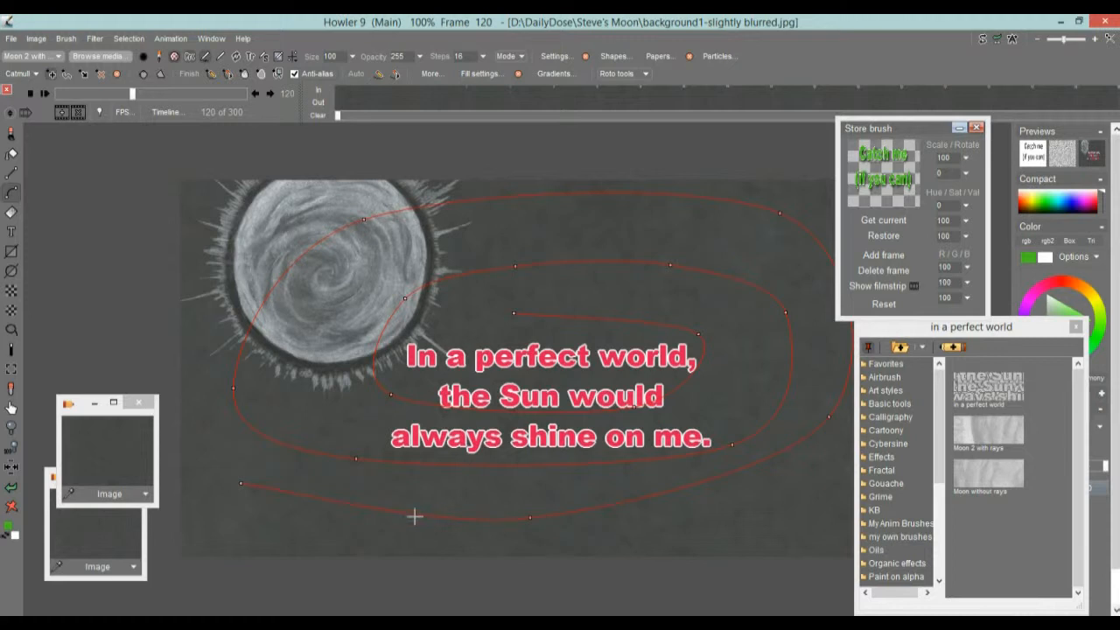
Switch the curve style to Bspline and move the outer control points outward to enlarge the spiral
{"action": "left_click", "coordinate": [34, 75]}
{"action": "left_click", "coordinate": [72, 98]}
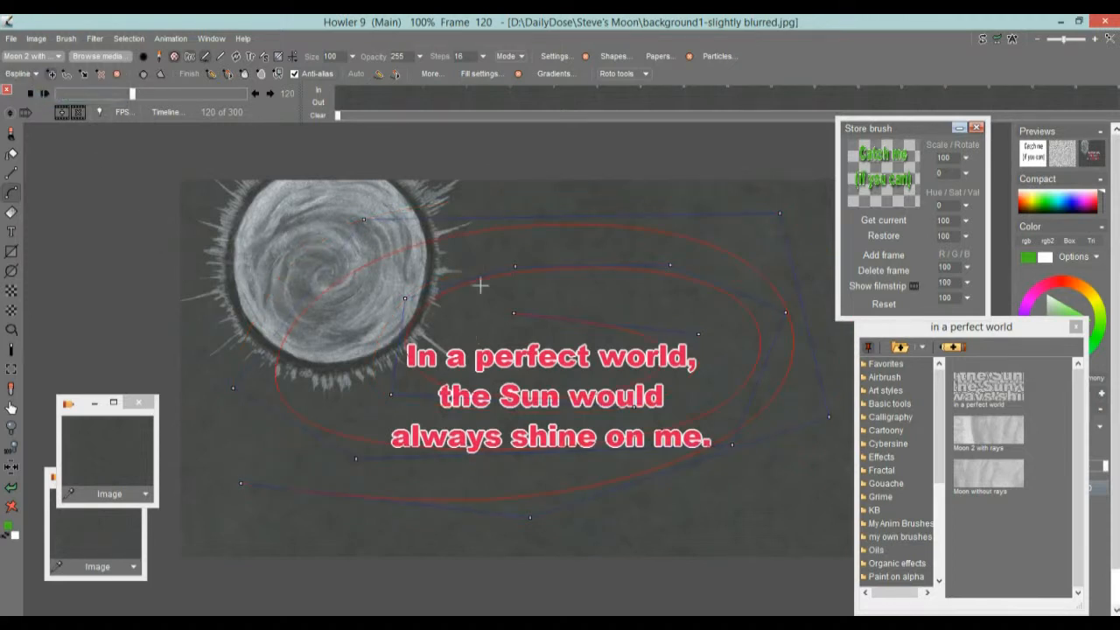
{"action": "left_click_drag", "start_coordinate": [364, 219], "coordinate": [271, 212]}
{"action": "left_click_drag", "start_coordinate": [231, 388], "coordinate": [203, 411]}
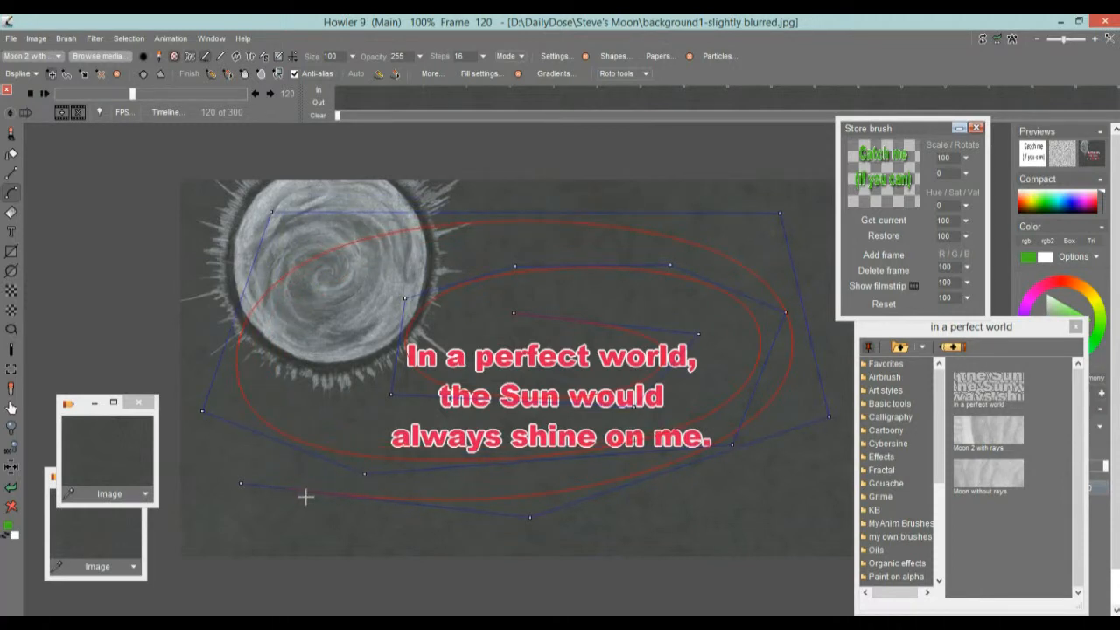
{"action": "left_click_drag", "start_coordinate": [530, 519], "coordinate": [561, 543]}
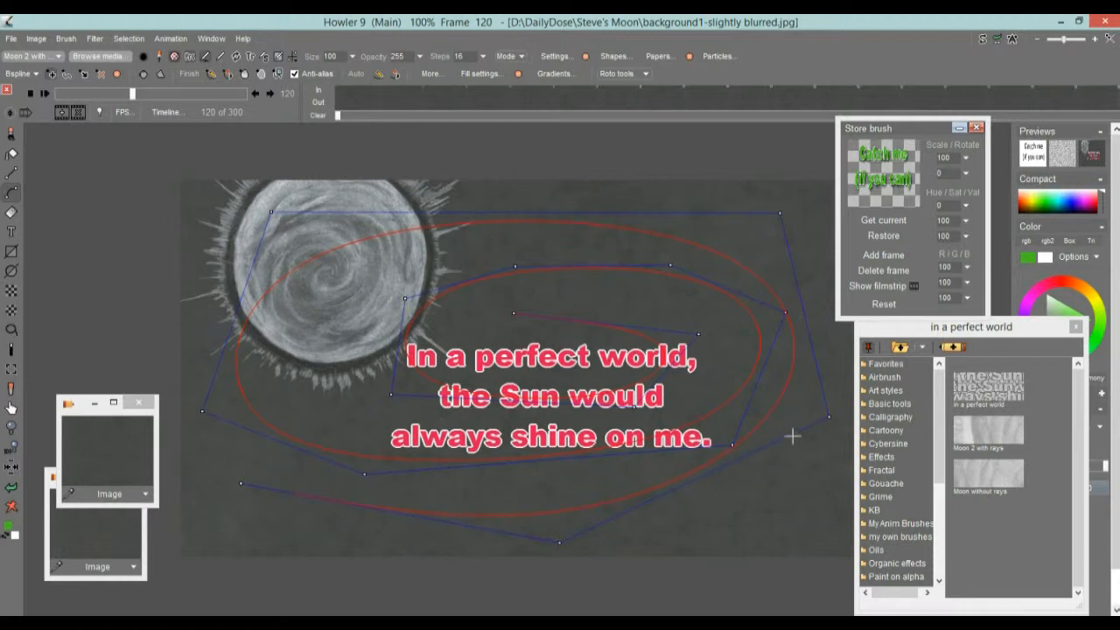
{"action": "left_click_drag", "start_coordinate": [832, 414], "coordinate": [843, 438]}
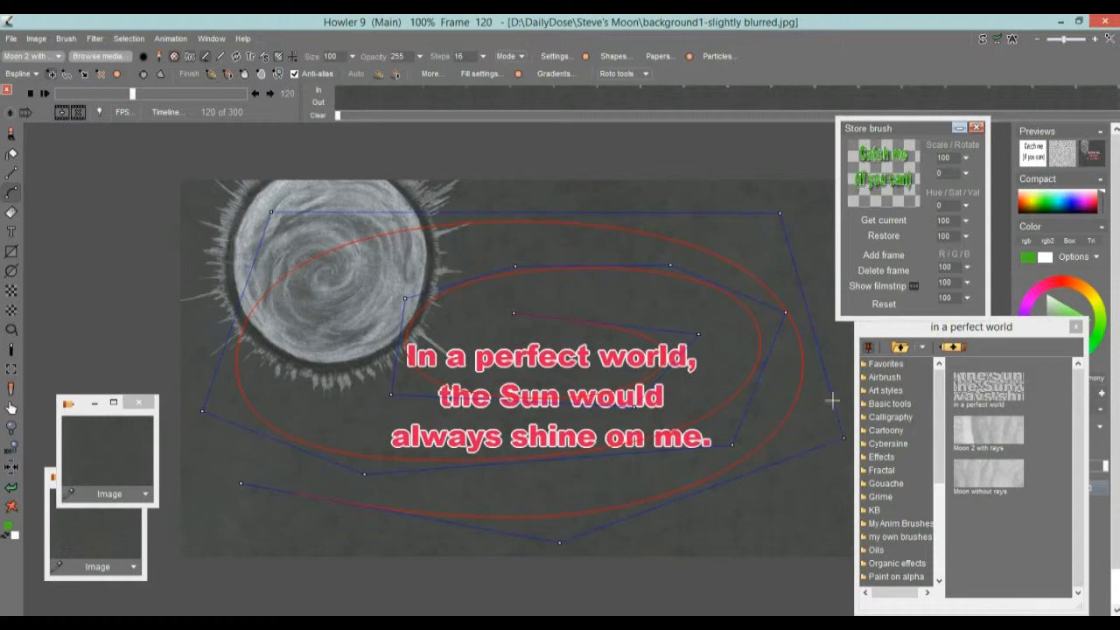
{"action": "left_click_drag", "start_coordinate": [784, 213], "coordinate": [814, 211]}
Make the spiral a closed curve and stroke the caption brush along it as an animated curve
{"action": "left_click", "coordinate": [144, 76]}
{"action": "left_click", "coordinate": [163, 77]}
{"action": "left_click", "coordinate": [144, 75]}
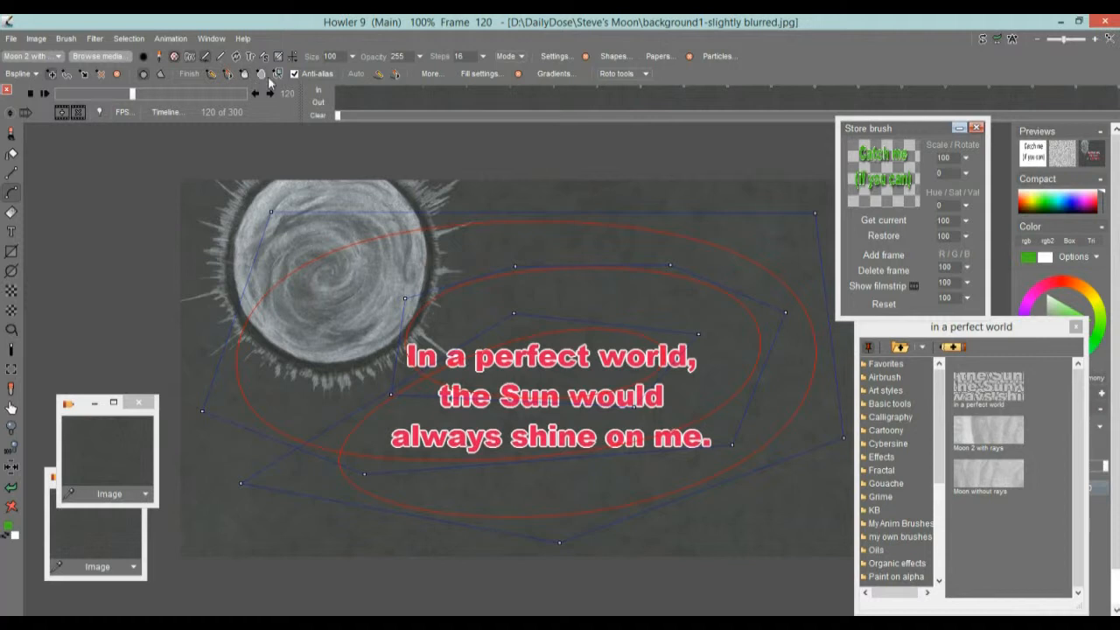
{"action": "left_click", "coordinate": [434, 77]}
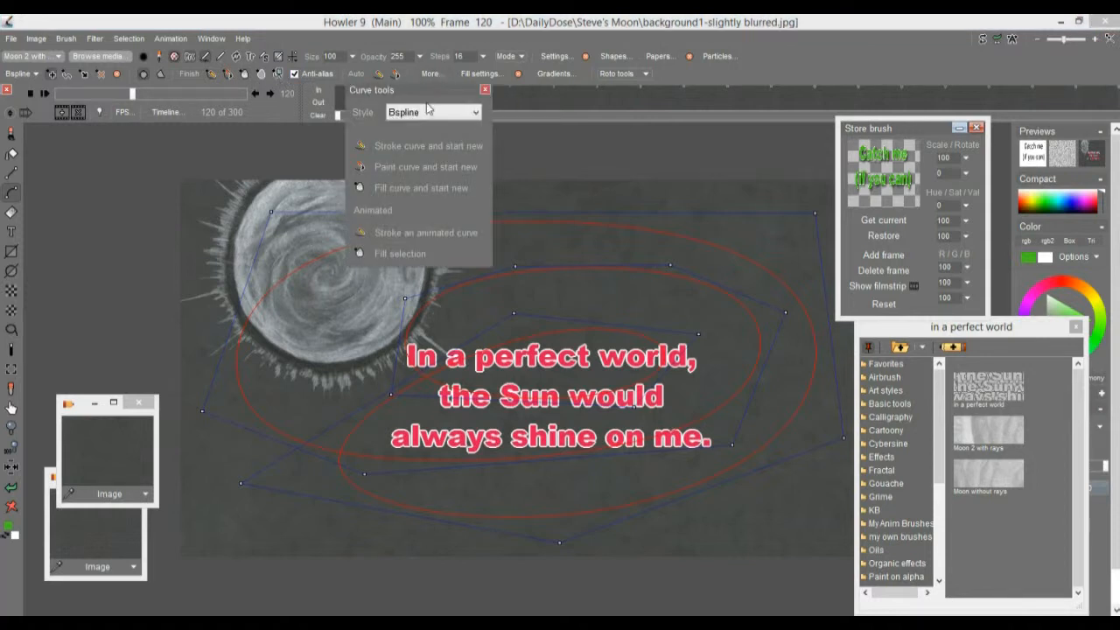
{"action": "left_click", "coordinate": [397, 235]}
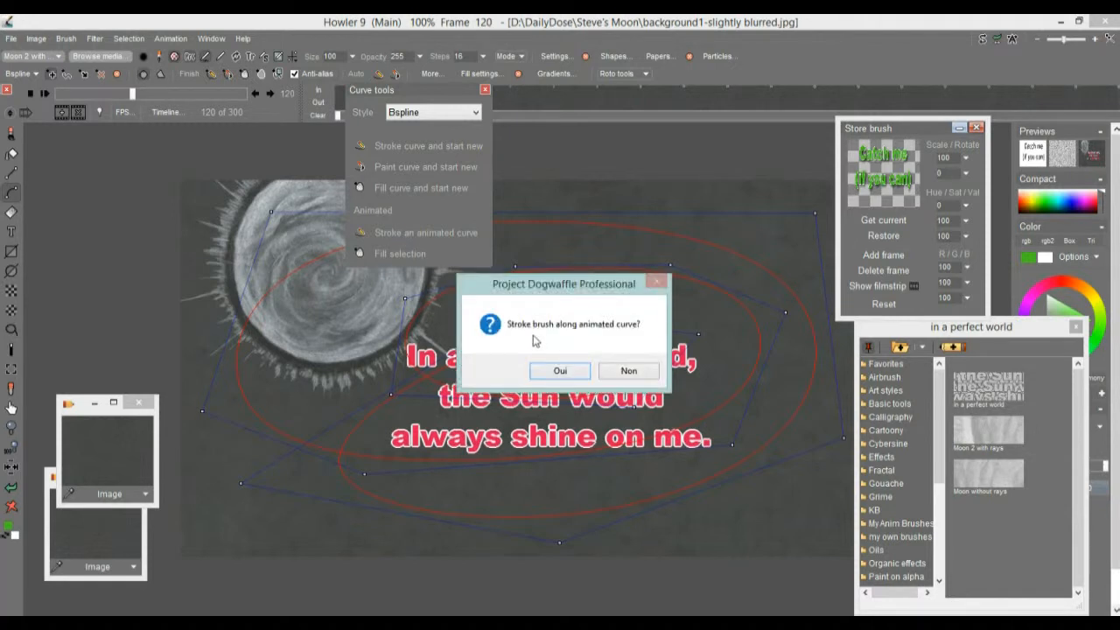
{"action": "left_click", "coordinate": [559, 373]}
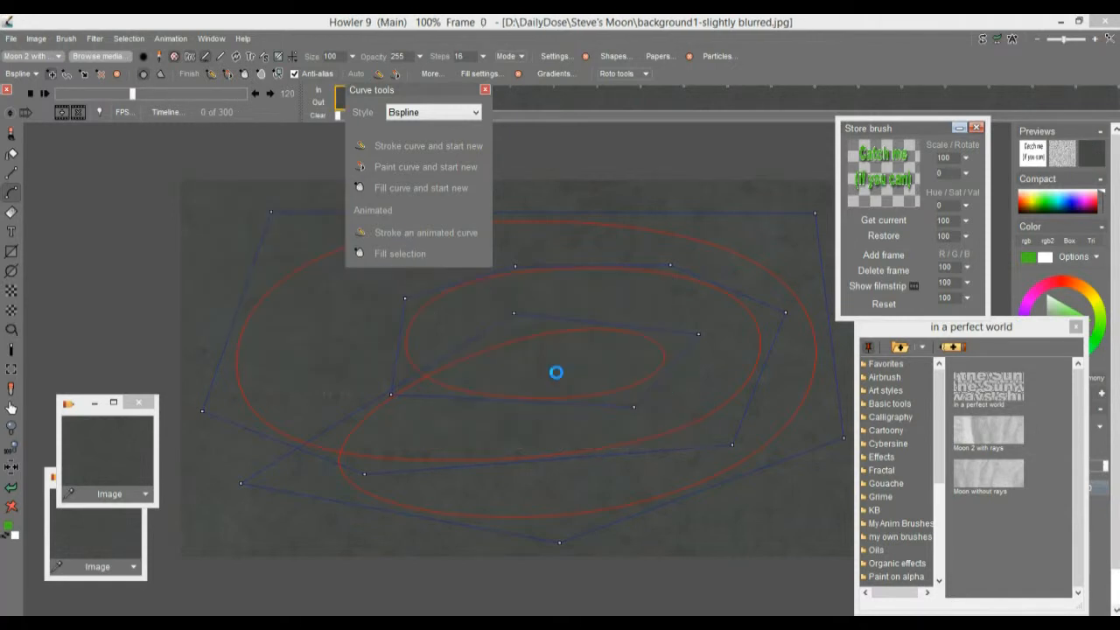
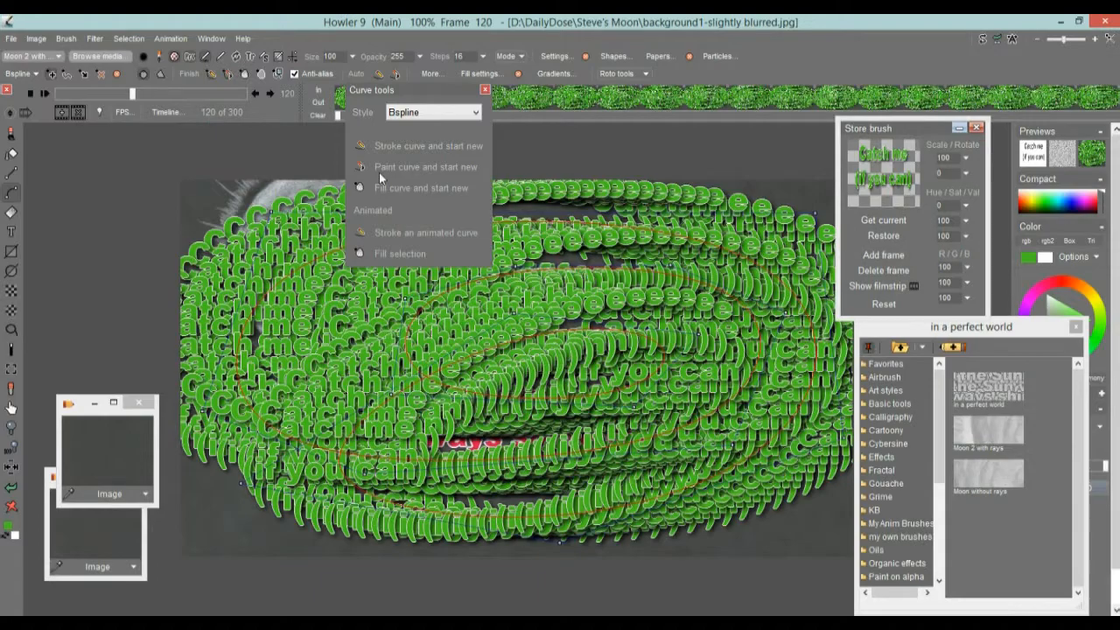
Play the animation and scrub through its frames to examine how the caption was stroked along the spiral
{"action": "left_click_drag", "start_coordinate": [92, 93], "coordinate": [66, 94]}
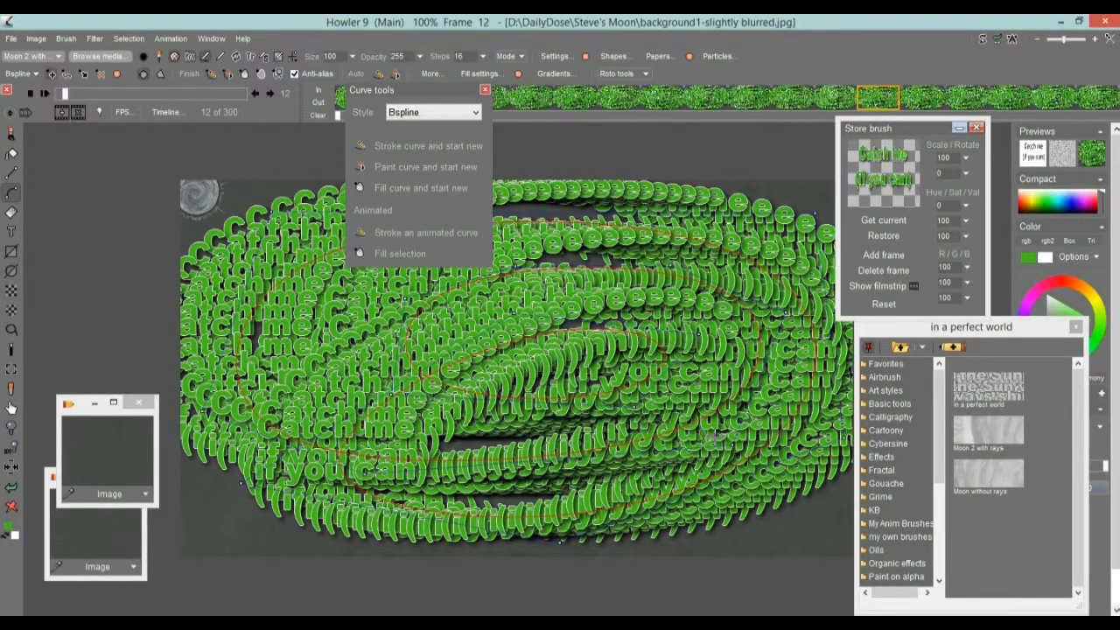
{"action": "left_click", "coordinate": [45, 93]}
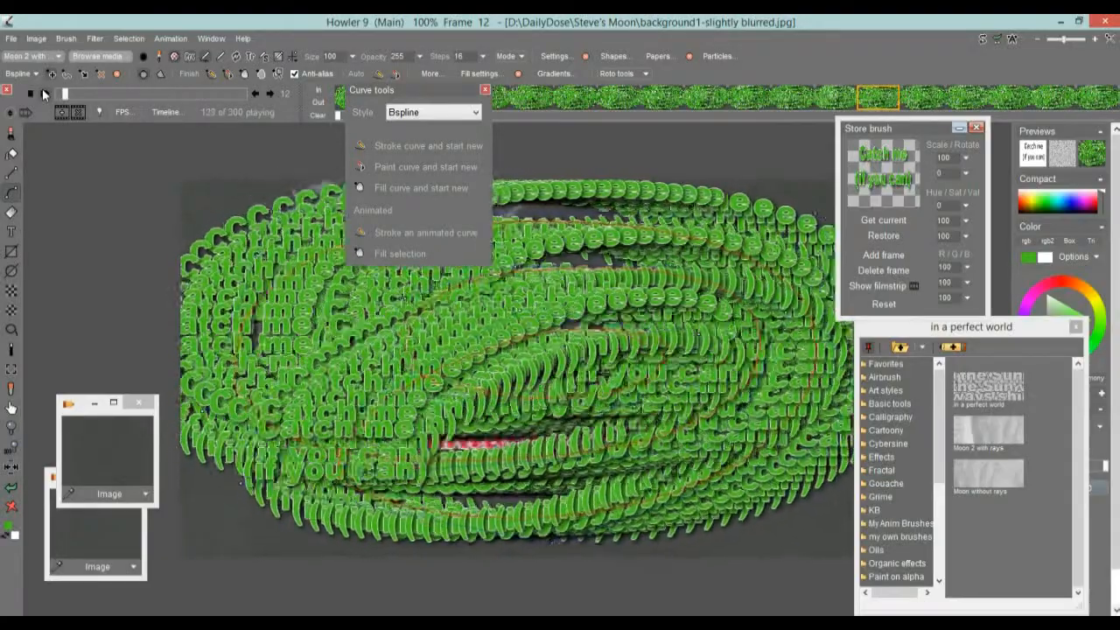
{"action": "left_click_drag", "start_coordinate": [65, 93], "coordinate": [112, 93]}
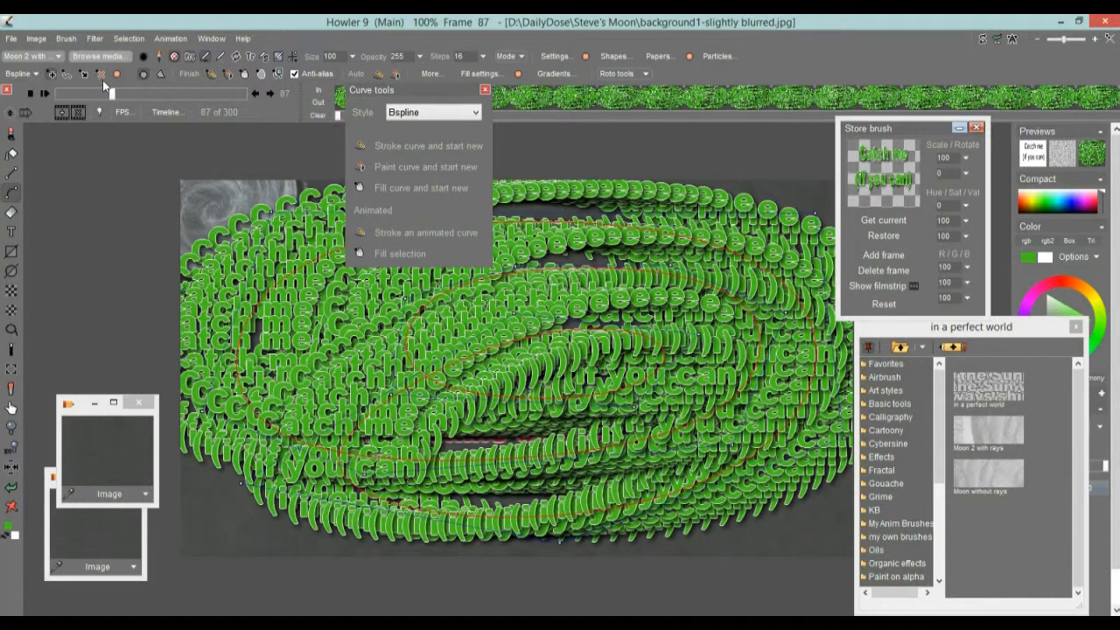
Reload the saved animation 2.dwa from the Steve's Moon folder and go to its first frame
{"action": "left_click", "coordinate": [171, 40]}
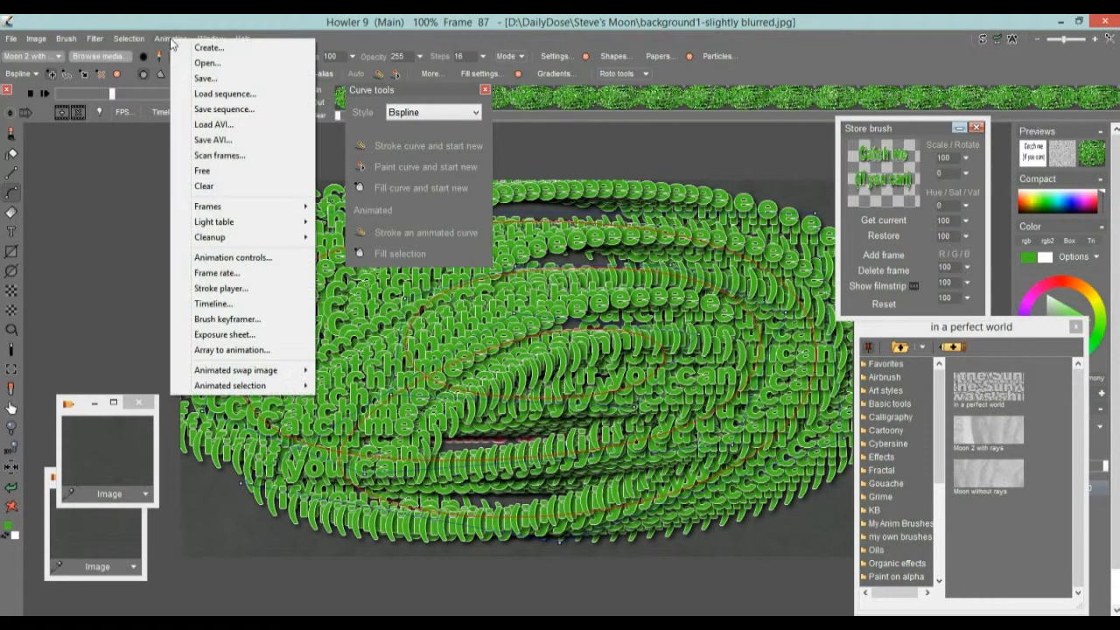
{"action": "left_click", "coordinate": [213, 63]}
{"action": "left_click", "coordinate": [473, 388]}
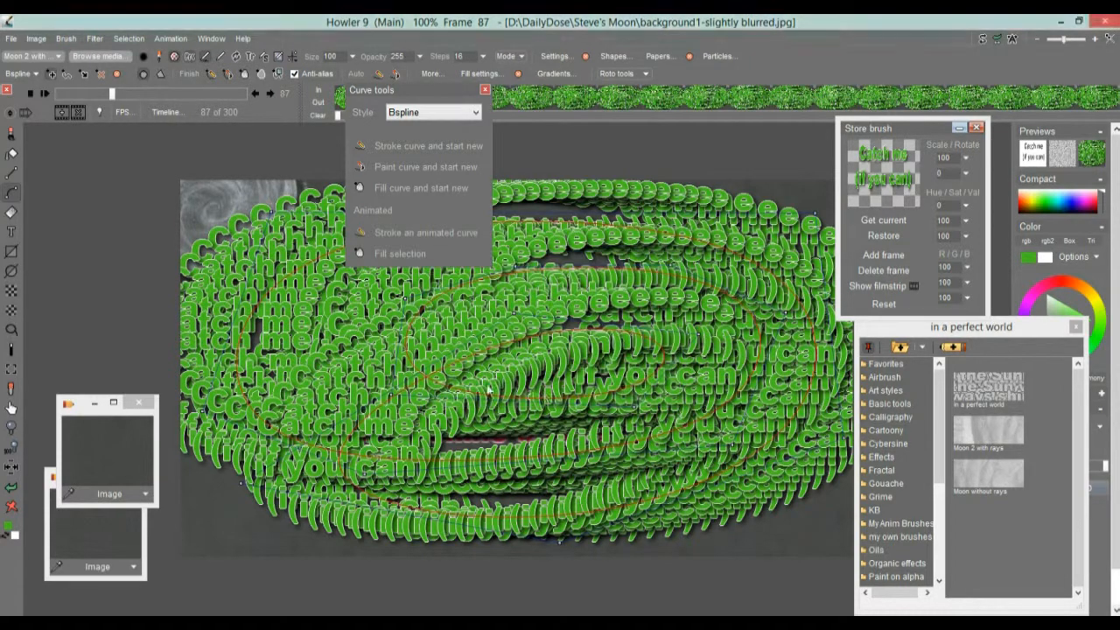
{"action": "left_click", "coordinate": [596, 218]}
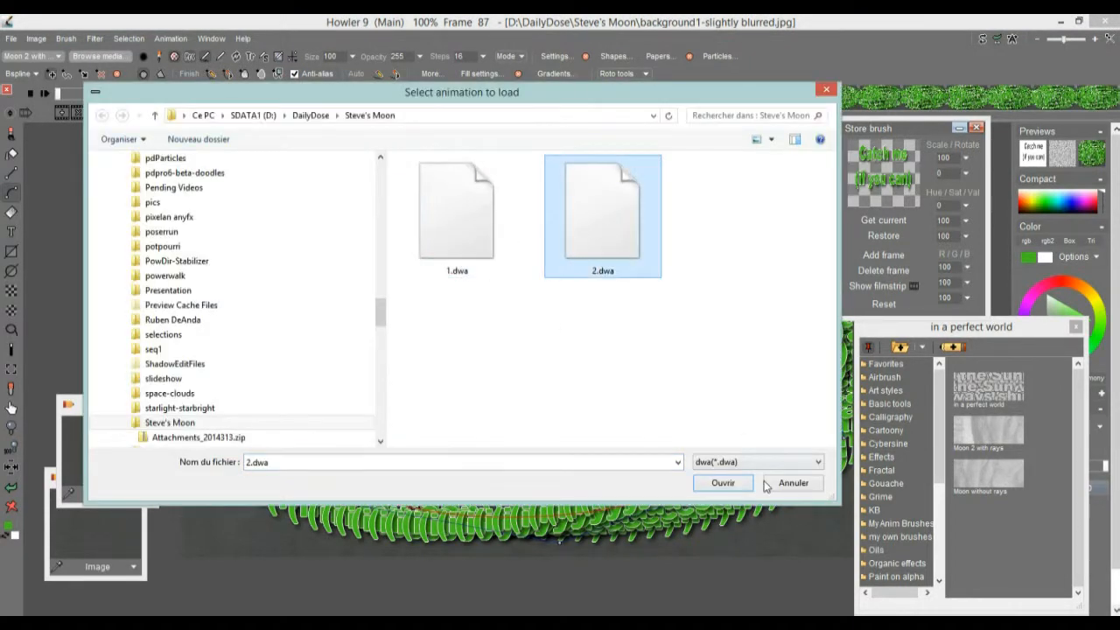
{"action": "left_click", "coordinate": [730, 486]}
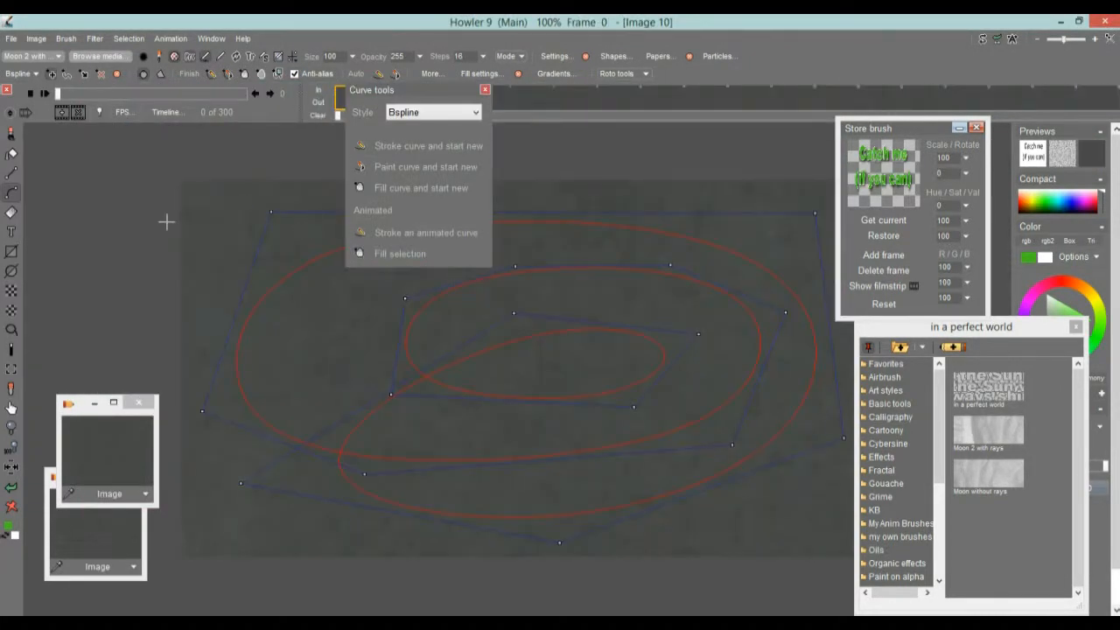
{"action": "mouse_move", "coordinate": [58, 94]}
{"action": "left_mouse_down"}
{"action": "mouse_move", "coordinate": [245, 95]}
{"action": "mouse_move", "coordinate": [54, 95]}
{"action": "left_mouse_up"}
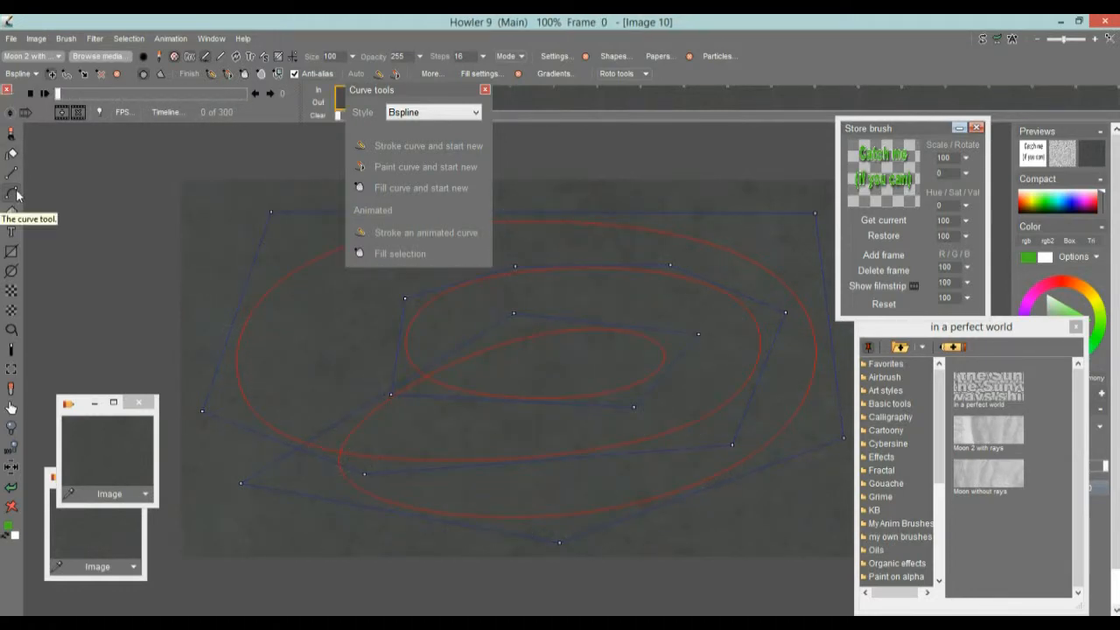
Return to the spiral curve on frame 35 and try stroking the current brush along the path
{"action": "left_click", "coordinate": [12, 134]}
{"action": "left_click", "coordinate": [13, 138]}
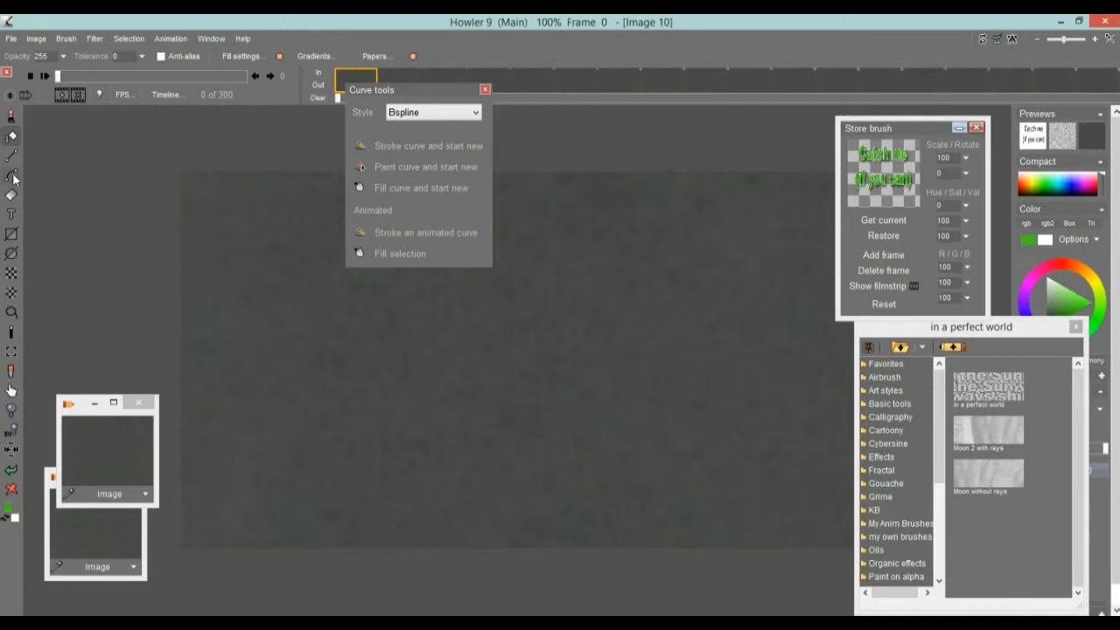
{"action": "left_click", "coordinate": [13, 178]}
{"action": "left_click_drag", "start_coordinate": [89, 93], "coordinate": [78, 94]}
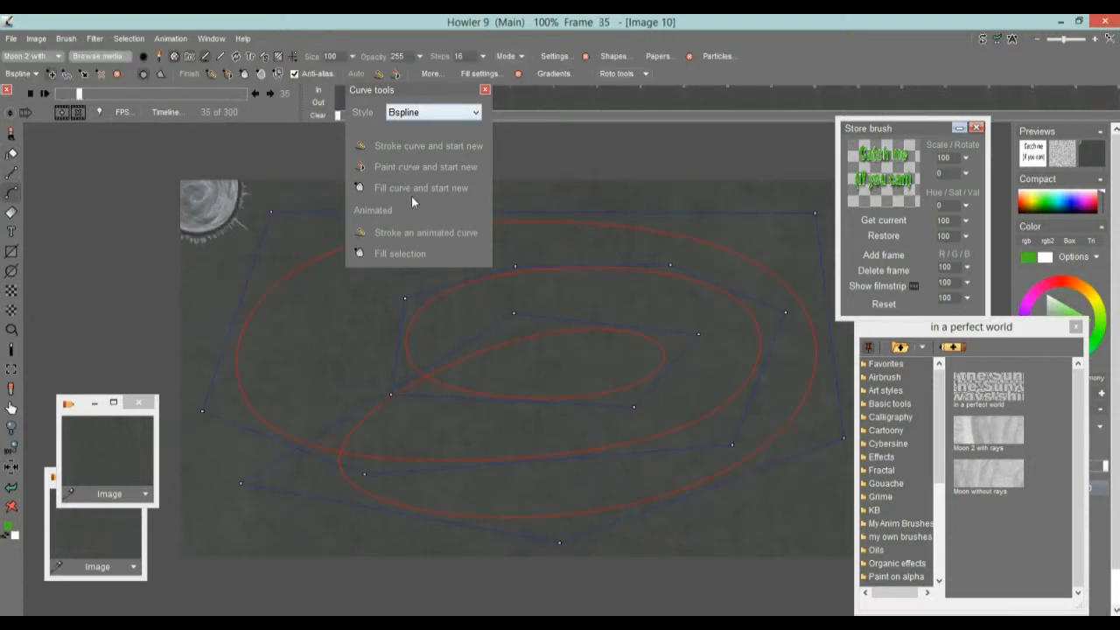
{"action": "left_click", "coordinate": [484, 90]}
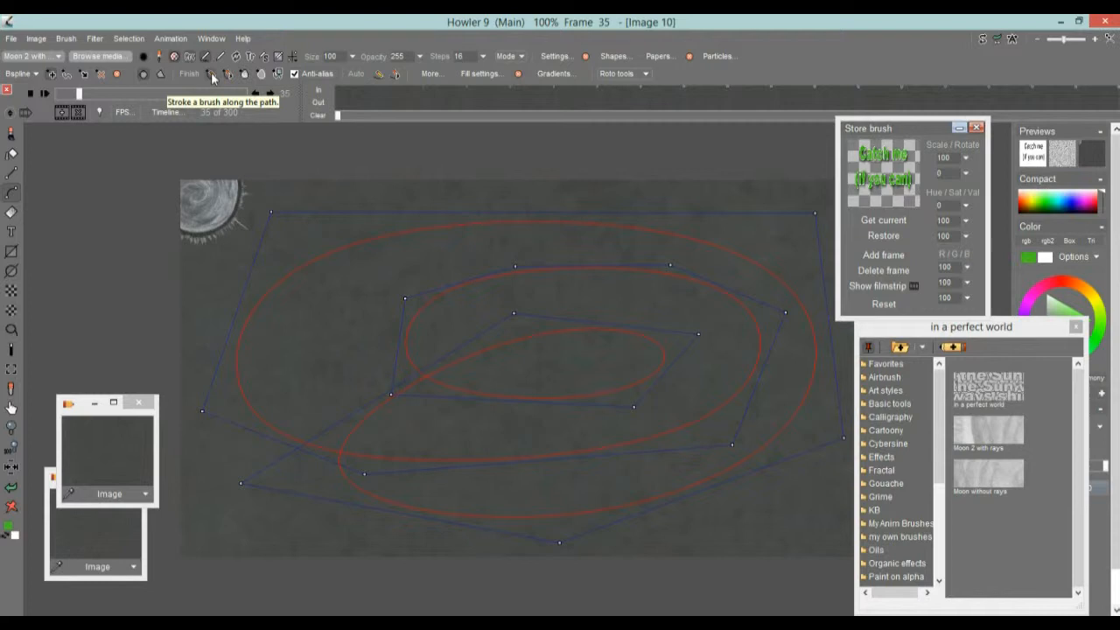
{"action": "left_click", "coordinate": [440, 75]}
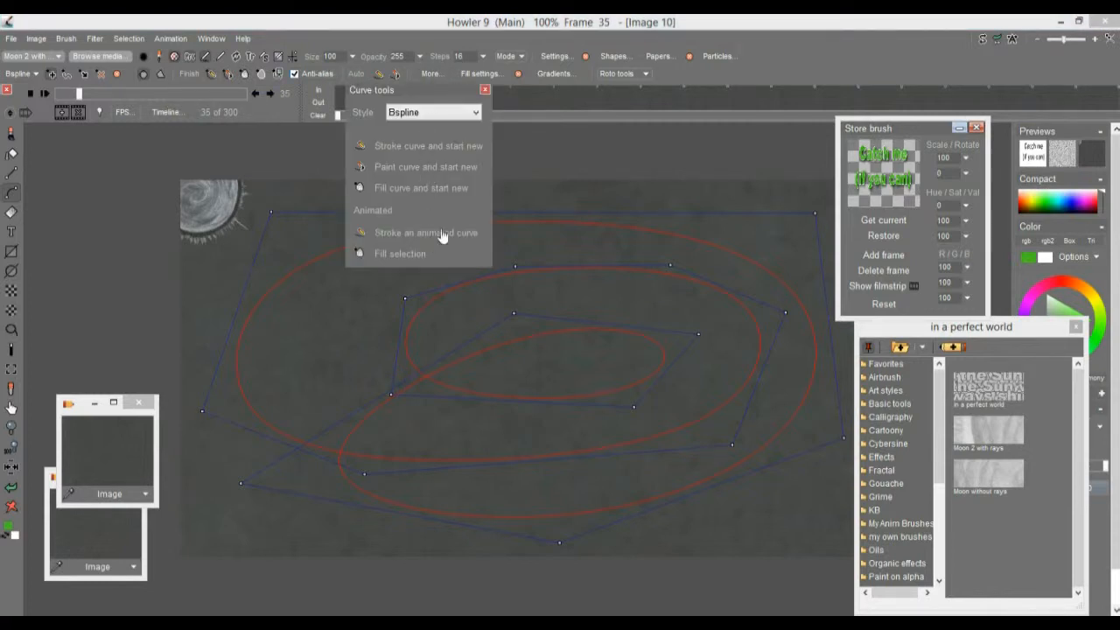
{"action": "left_click", "coordinate": [485, 90]}
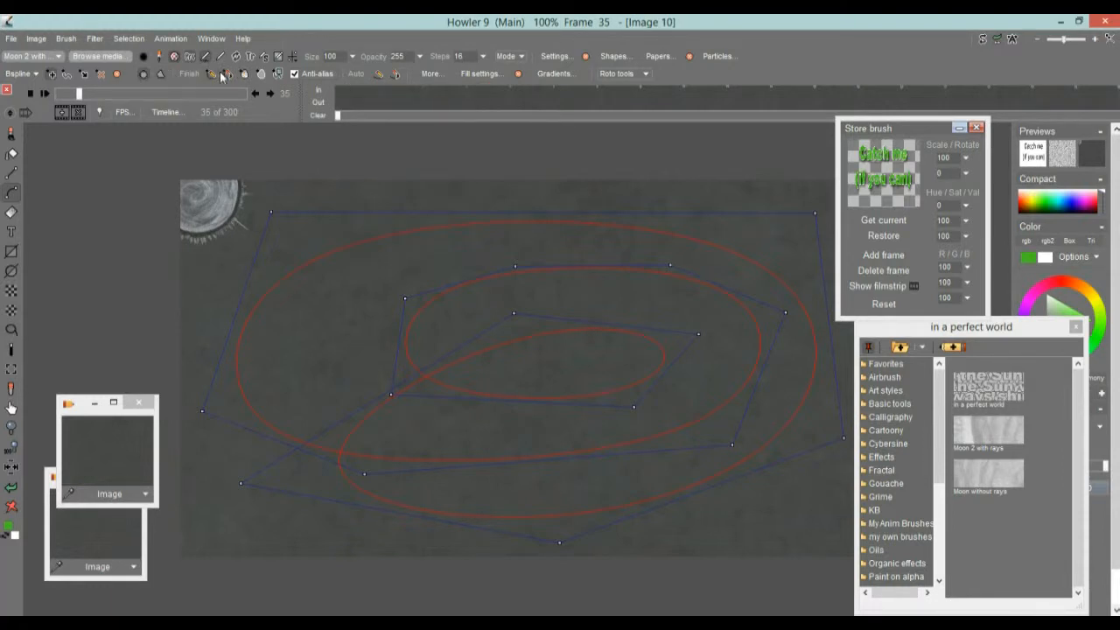
{"action": "left_click", "coordinate": [213, 77]}
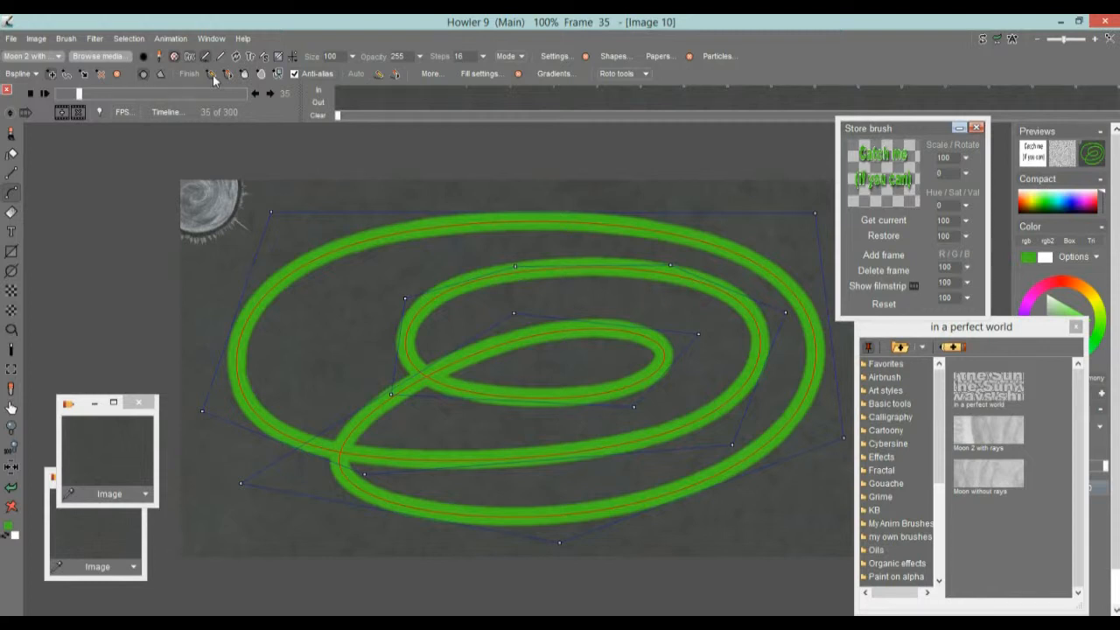
Restore the stored caption brush, try stroking it along the spiral path, and undo both path strokes
{"action": "left_click", "coordinate": [908, 179]}
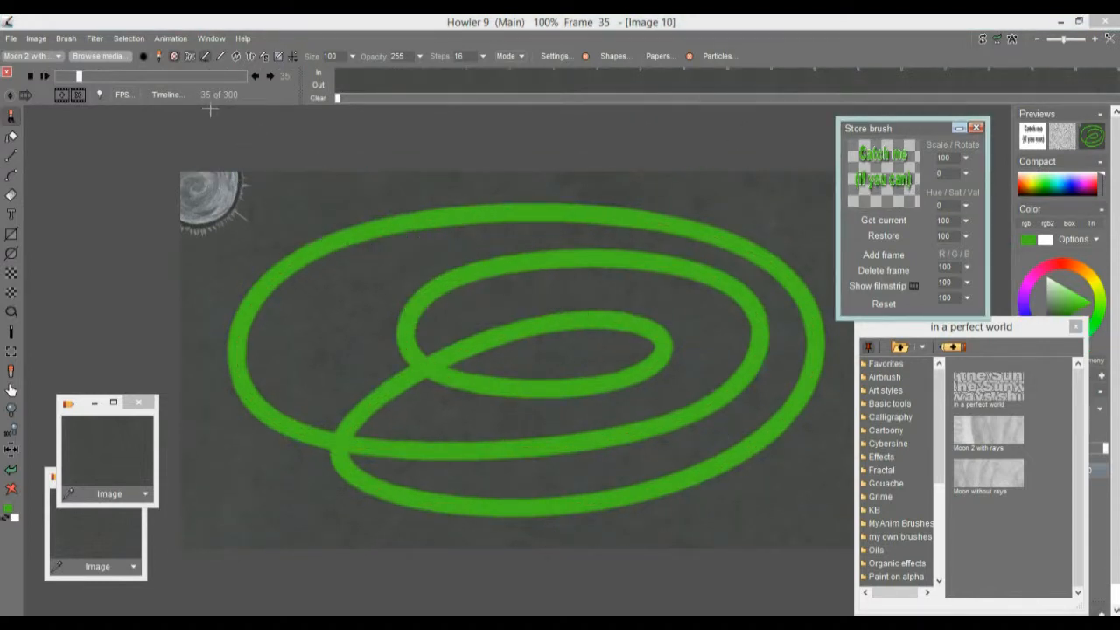
{"action": "left_click", "coordinate": [11, 175]}
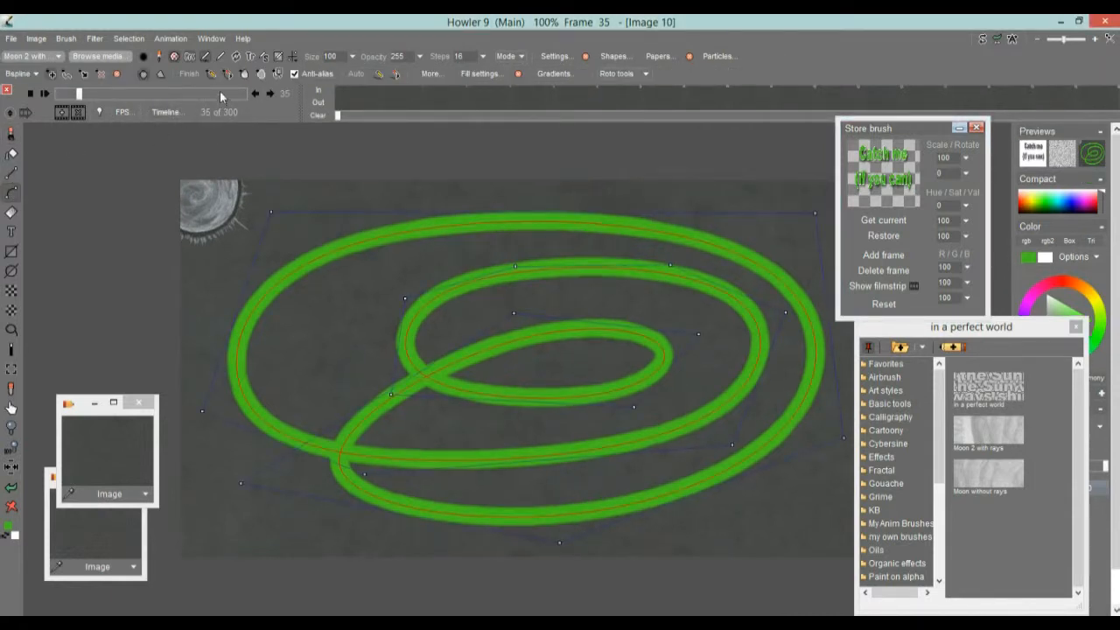
{"action": "left_click", "coordinate": [11, 408]}
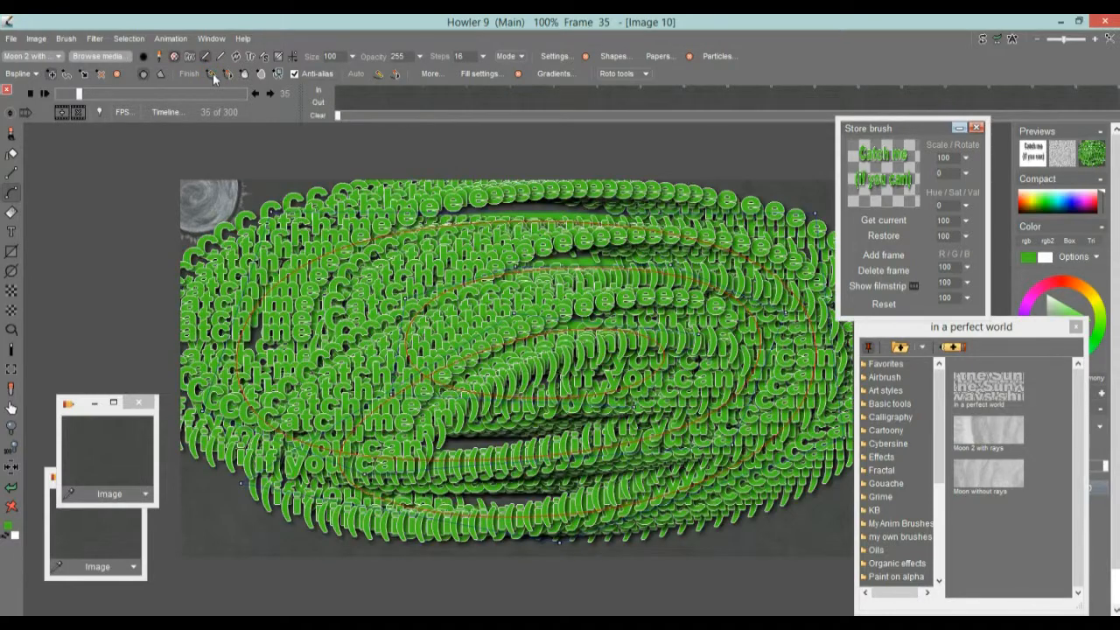
{"action": "left_click", "coordinate": [12, 490]}
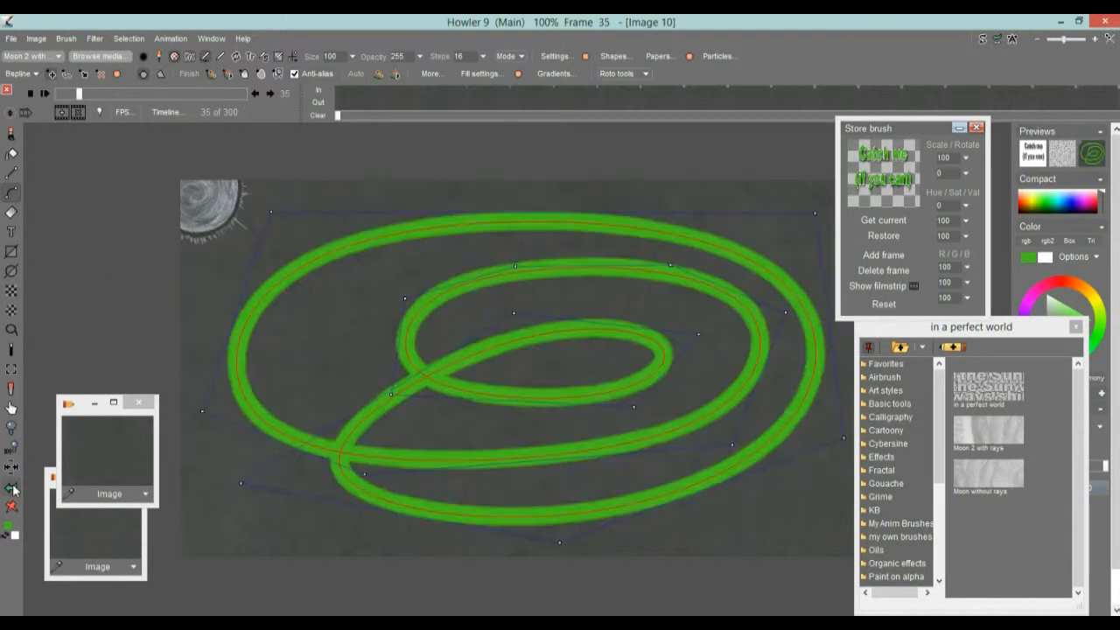
{"action": "left_click", "coordinate": [12, 490]}
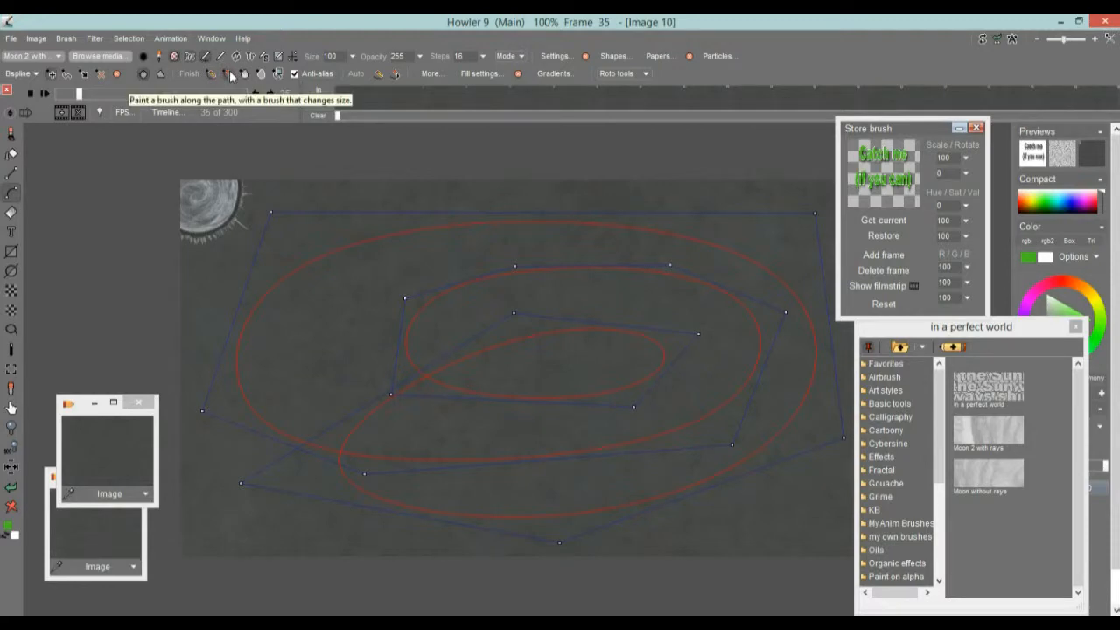
Try painting the caption brush along the spiral path with a changing brush size
{"action": "left_click", "coordinate": [232, 76]}
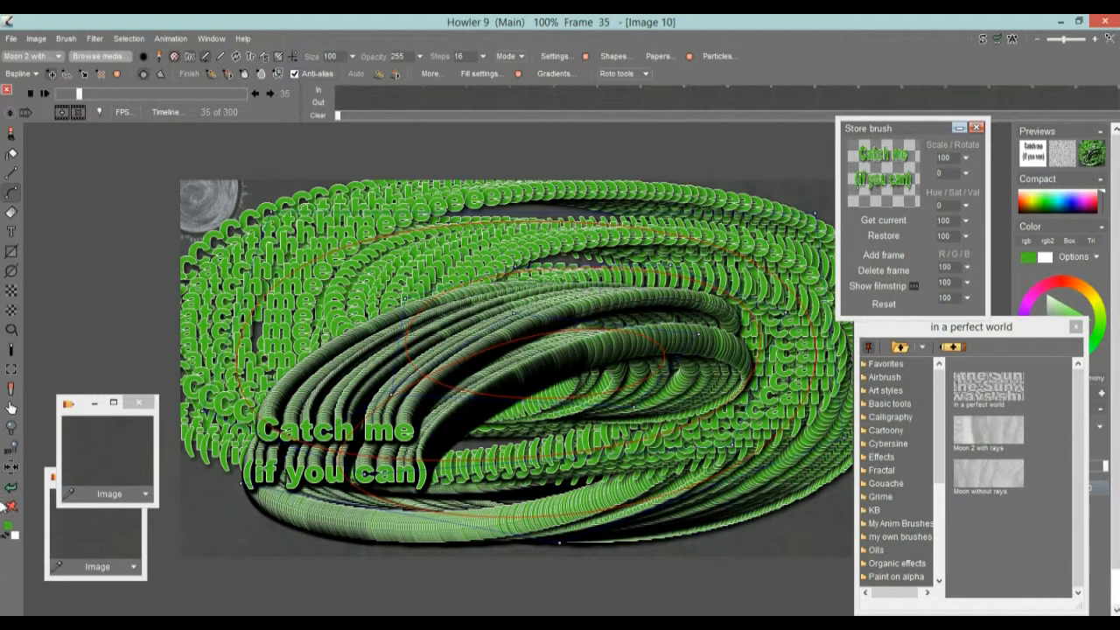
{"action": "left_click", "coordinate": [16, 479]}
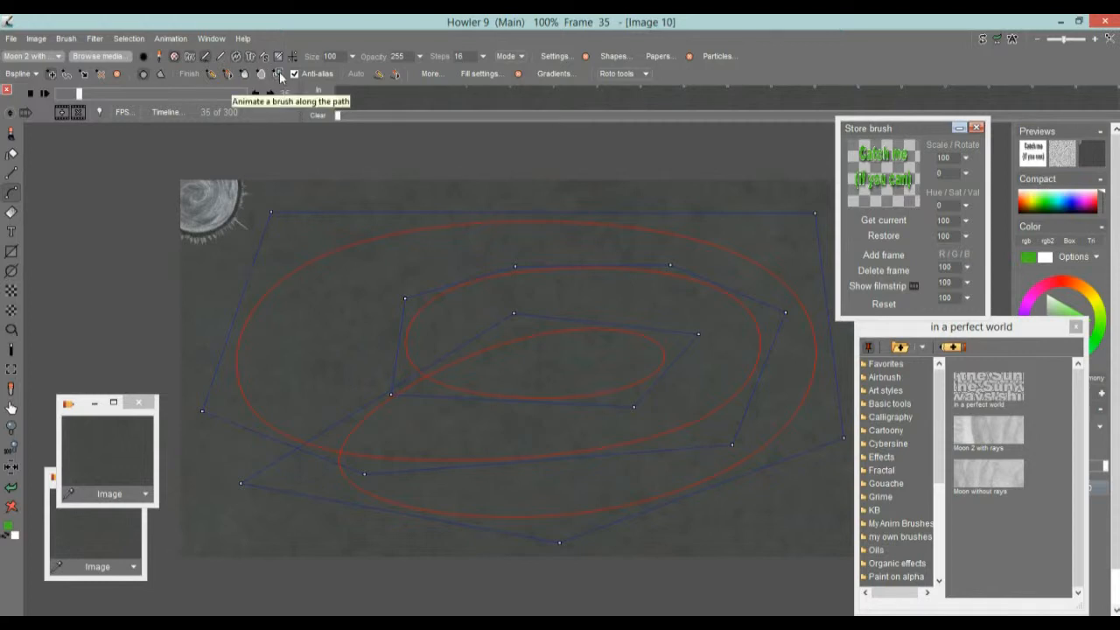
Animate the caption brush along the spiral path across all frames and scrub through the animation to check its motion
{"action": "left_click", "coordinate": [278, 74]}
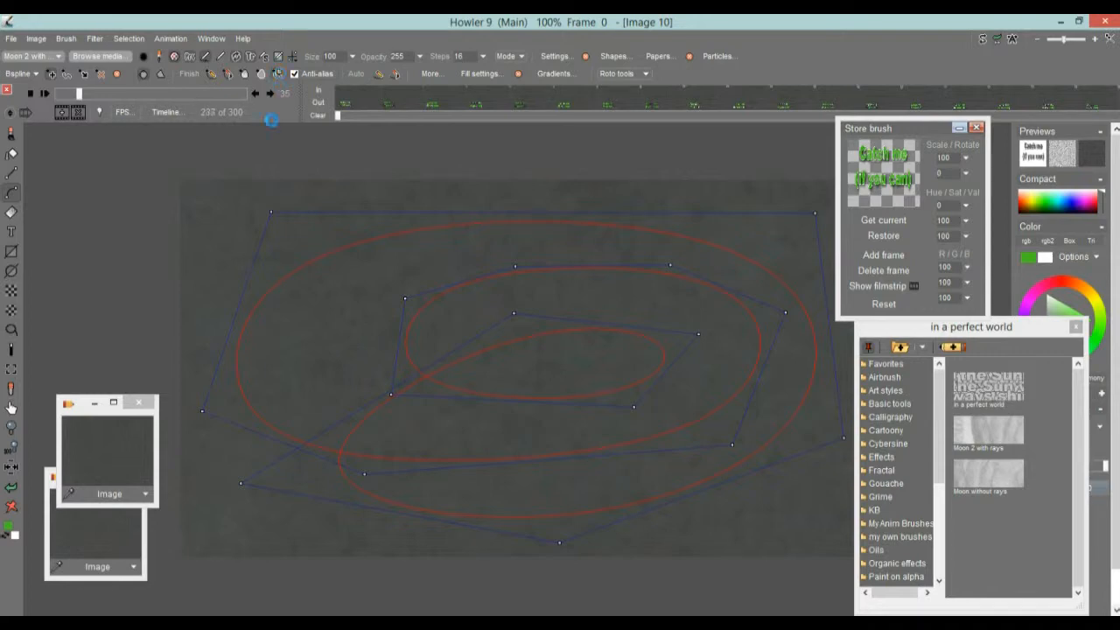
{"action": "mouse_move", "coordinate": [84, 93]}
{"action": "left_mouse_down"}
{"action": "mouse_move", "coordinate": [242, 98]}
{"action": "mouse_move", "coordinate": [196, 97]}
{"action": "left_mouse_up"}
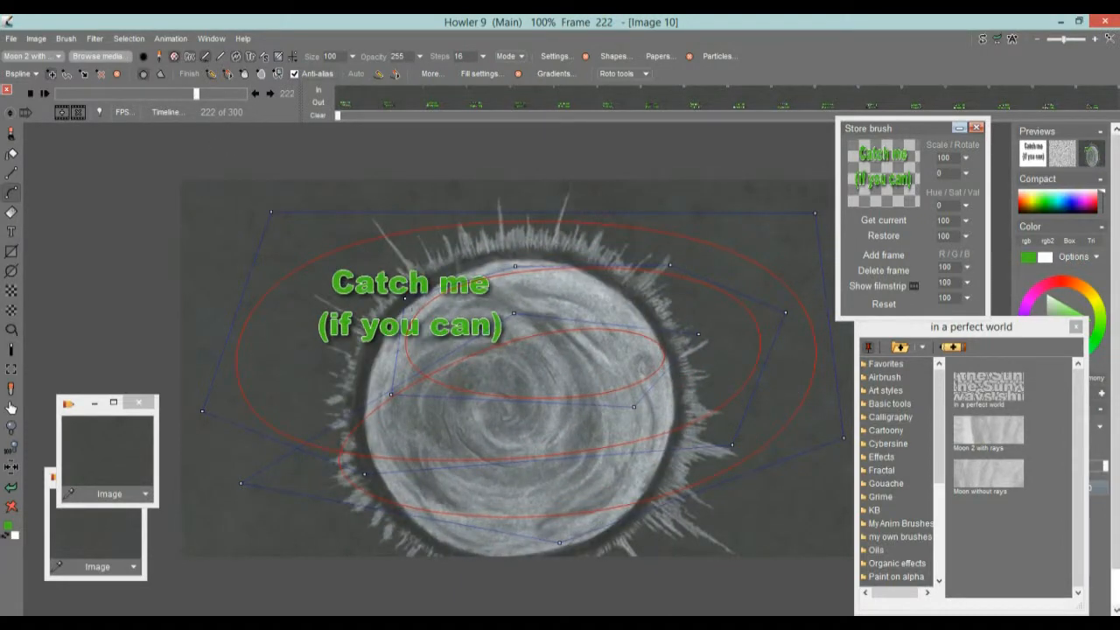
{"action": "mouse_move", "coordinate": [132, 97]}
{"action": "left_mouse_down"}
{"action": "mouse_move", "coordinate": [77, 94]}
{"action": "mouse_move", "coordinate": [212, 94]}
{"action": "left_mouse_up"}
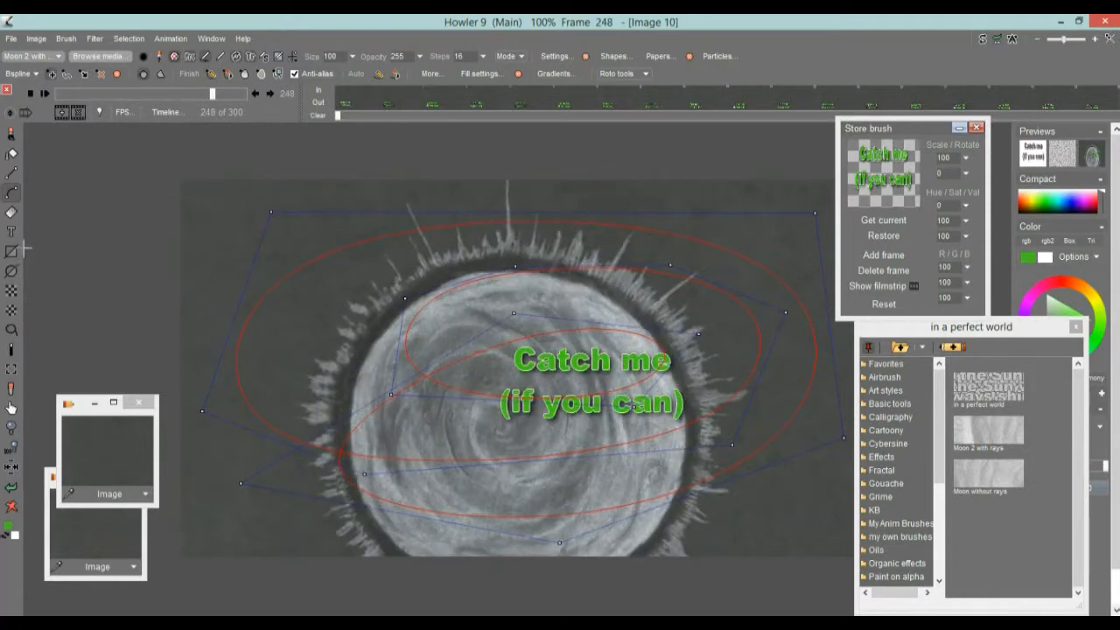
Clear the spiral curve's points, switch back to the brush tool and go to frame 99
{"action": "left_click", "coordinate": [120, 75]}
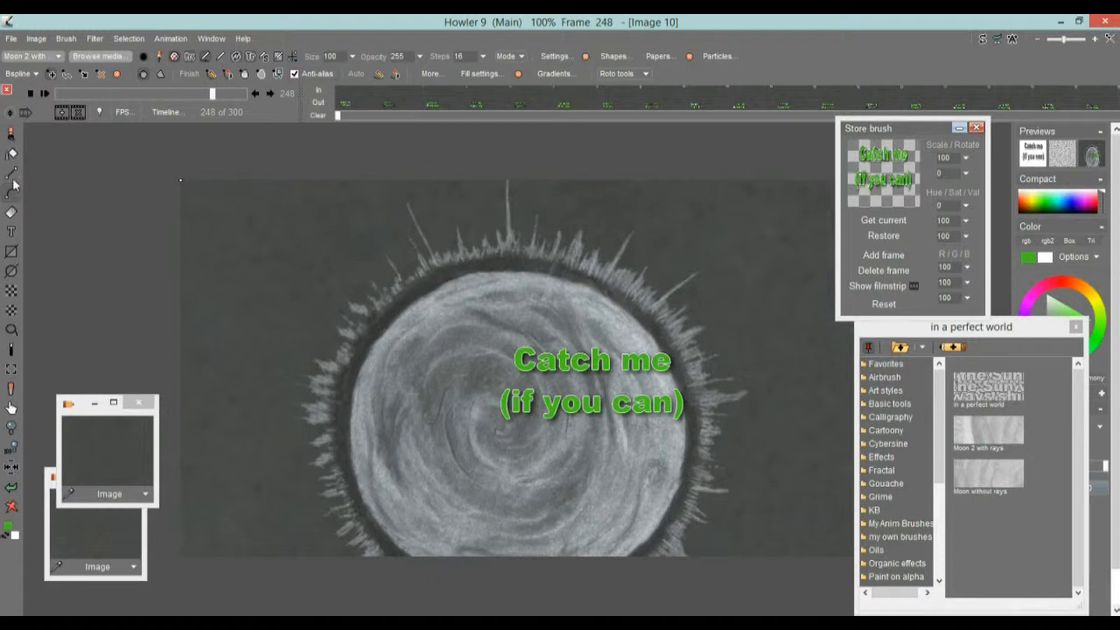
{"action": "left_click", "coordinate": [12, 135]}
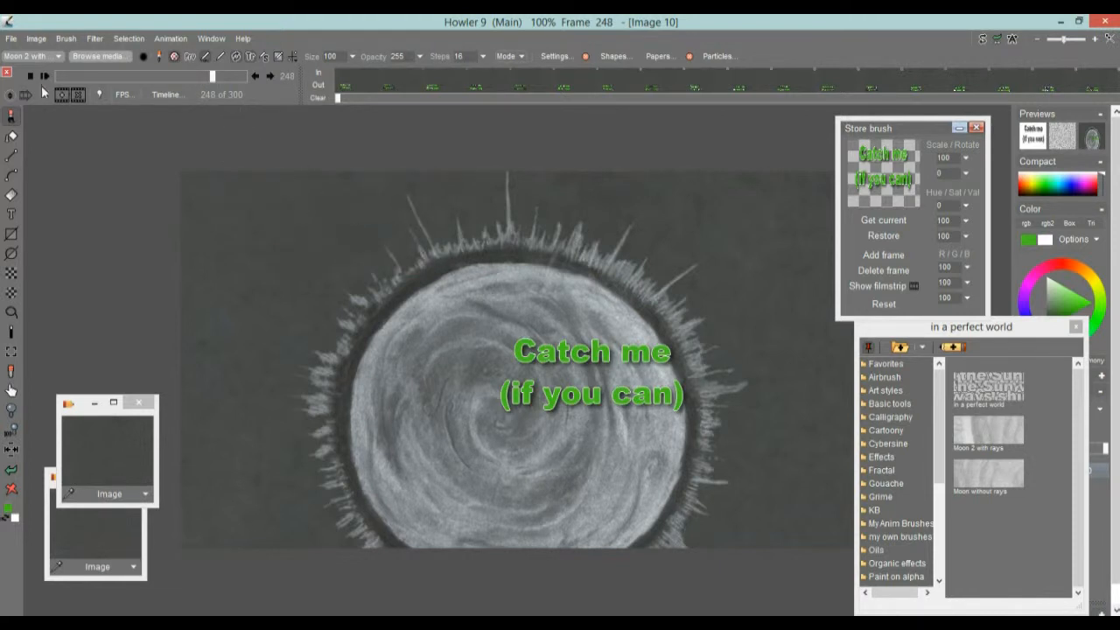
{"action": "left_click_drag", "start_coordinate": [92, 76], "coordinate": [119, 77]}
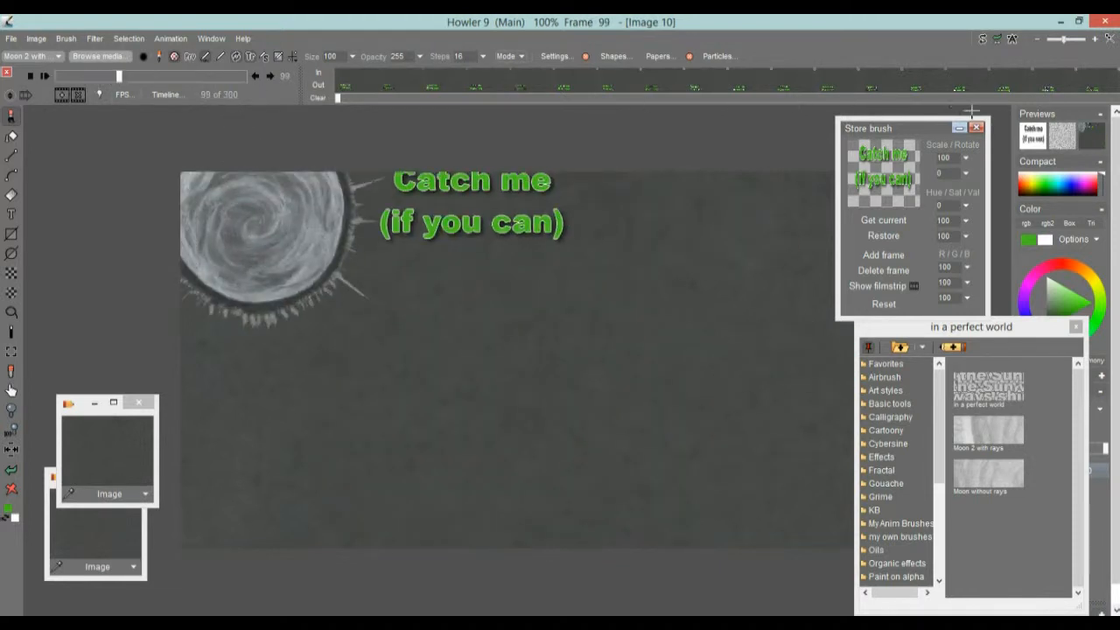
Save the caption brush as the media preset "catch me if you can" and close the Store brush window
{"action": "left_click_drag", "start_coordinate": [963, 132], "coordinate": [855, 146]}
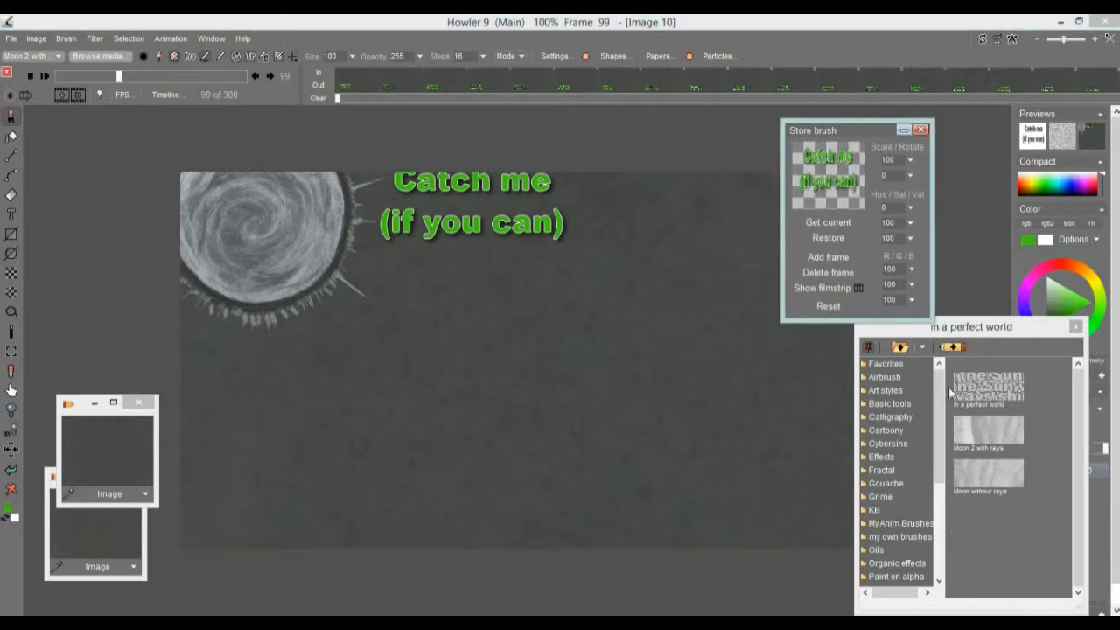
{"action": "left_click", "coordinate": [954, 348]}
{"action": "type", "text": "catch me"}
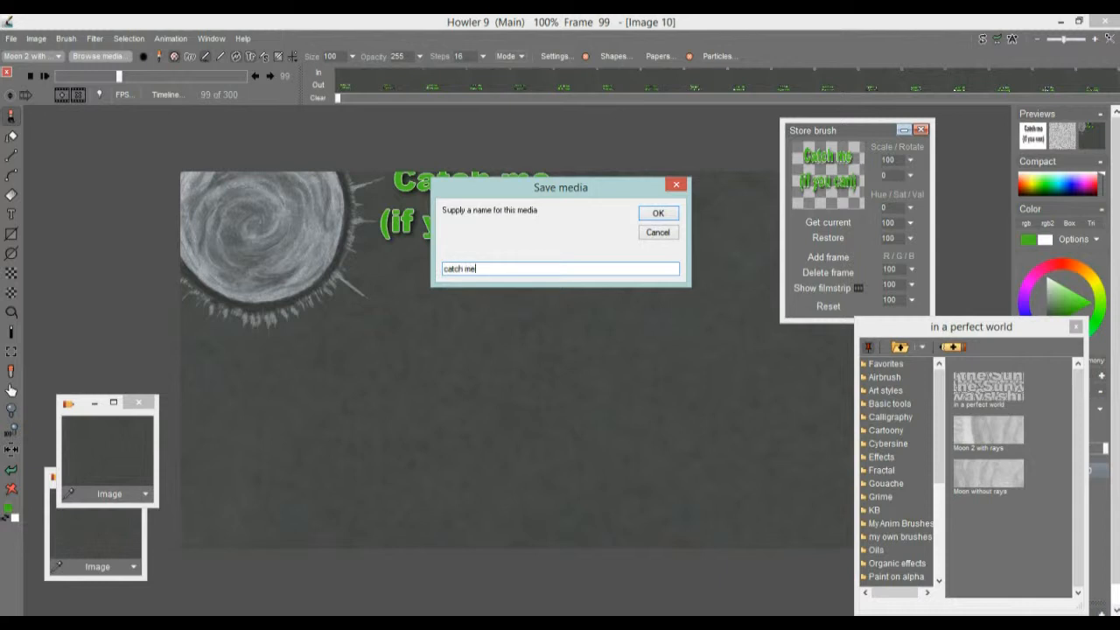
{"action": "type", "text": " if you can"}
{"action": "key", "text": "Return"}
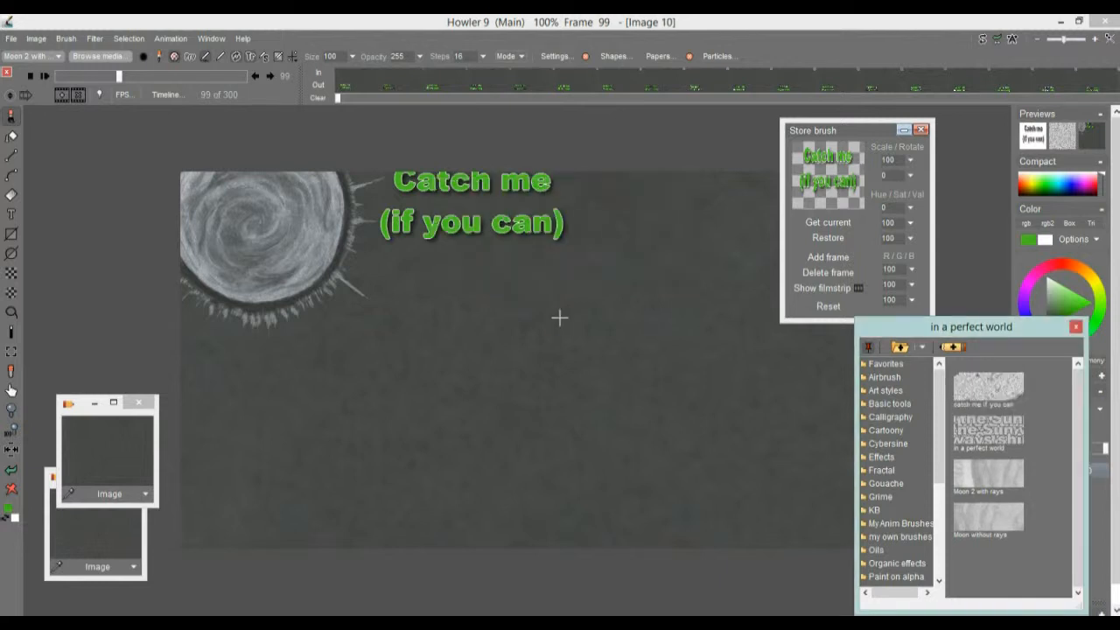
{"action": "left_click", "coordinate": [921, 130]}
{"action": "left_click_drag", "start_coordinate": [996, 327], "coordinate": [1033, 319]}
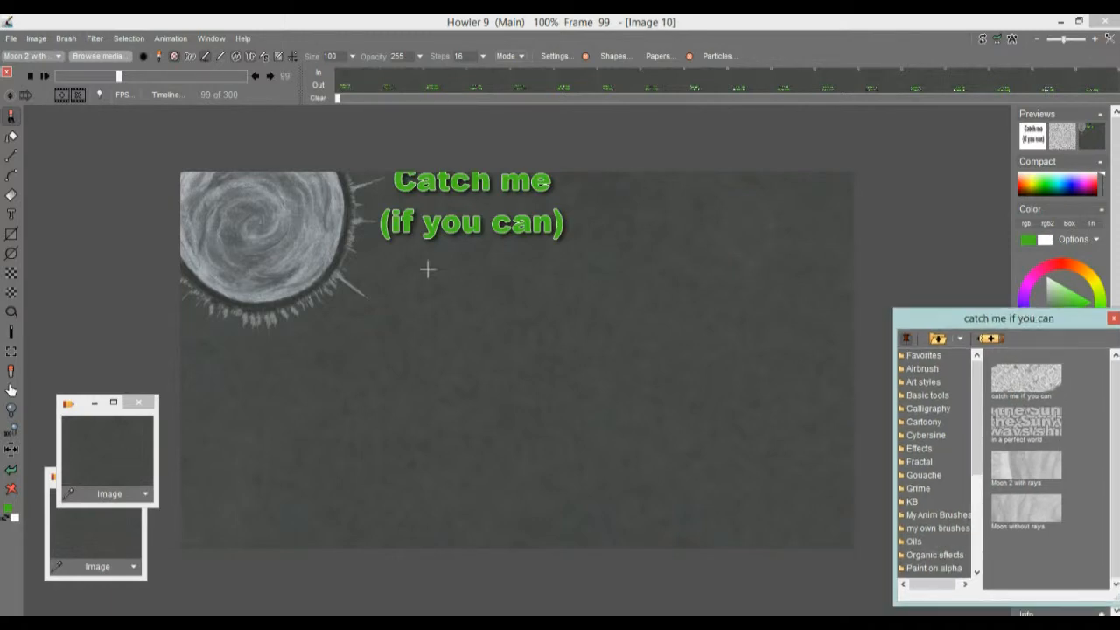
Play the finished animation from frame 0 and scrub through it to review the moving caption over the moon
{"action": "mouse_move", "coordinate": [119, 76]}
{"action": "left_mouse_down"}
{"action": "mouse_move", "coordinate": [59, 77]}
{"action": "mouse_move", "coordinate": [203, 77]}
{"action": "mouse_move", "coordinate": [38, 81]}
{"action": "left_mouse_up"}
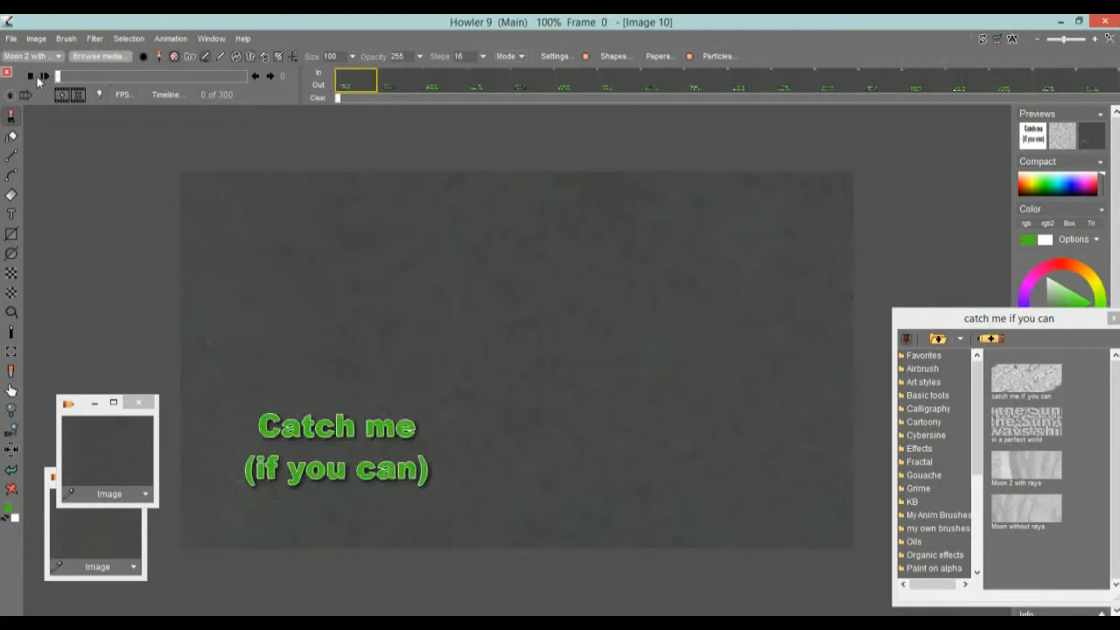
{"action": "left_click", "coordinate": [43, 77]}
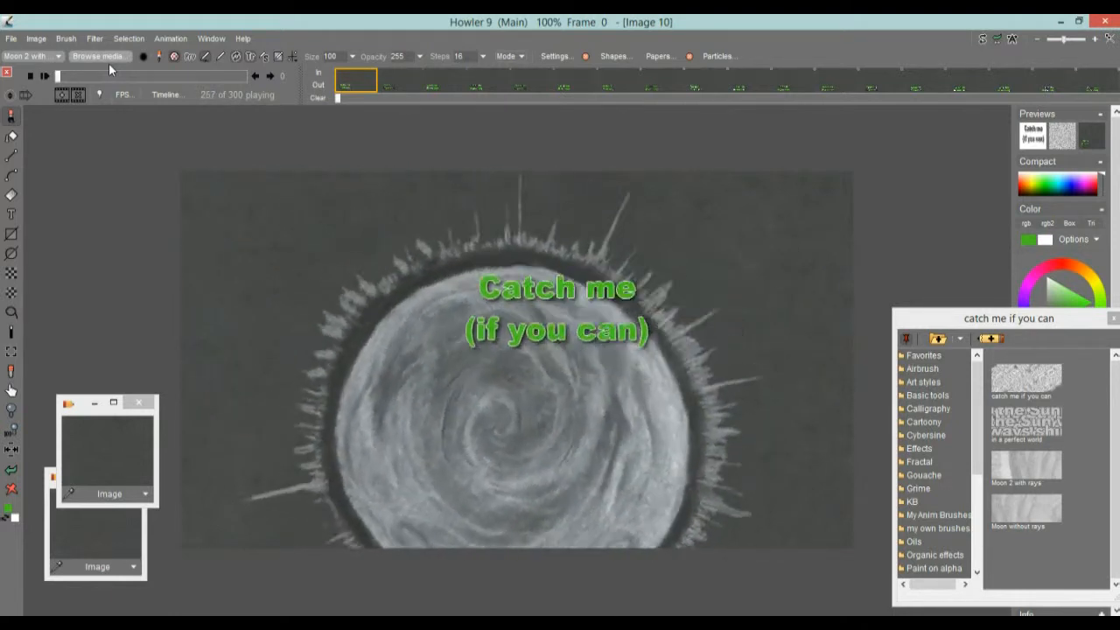
{"action": "mouse_move", "coordinate": [171, 78]}
{"action": "left_mouse_down"}
{"action": "mouse_move", "coordinate": [77, 76]}
{"action": "mouse_move", "coordinate": [188, 77]}
{"action": "mouse_move", "coordinate": [55, 83]}
{"action": "mouse_move", "coordinate": [160, 78]}
{"action": "mouse_move", "coordinate": [65, 93]}
{"action": "mouse_move", "coordinate": [232, 93]}
{"action": "mouse_move", "coordinate": [68, 78]}
{"action": "mouse_move", "coordinate": [110, 77]}
{"action": "mouse_move", "coordinate": [235, 90]}
{"action": "mouse_move", "coordinate": [66, 86]}
{"action": "mouse_move", "coordinate": [182, 80]}
{"action": "left_mouse_up"}
{"action": "left_click_drag", "start_coordinate": [218, 79], "coordinate": [54, 83]}
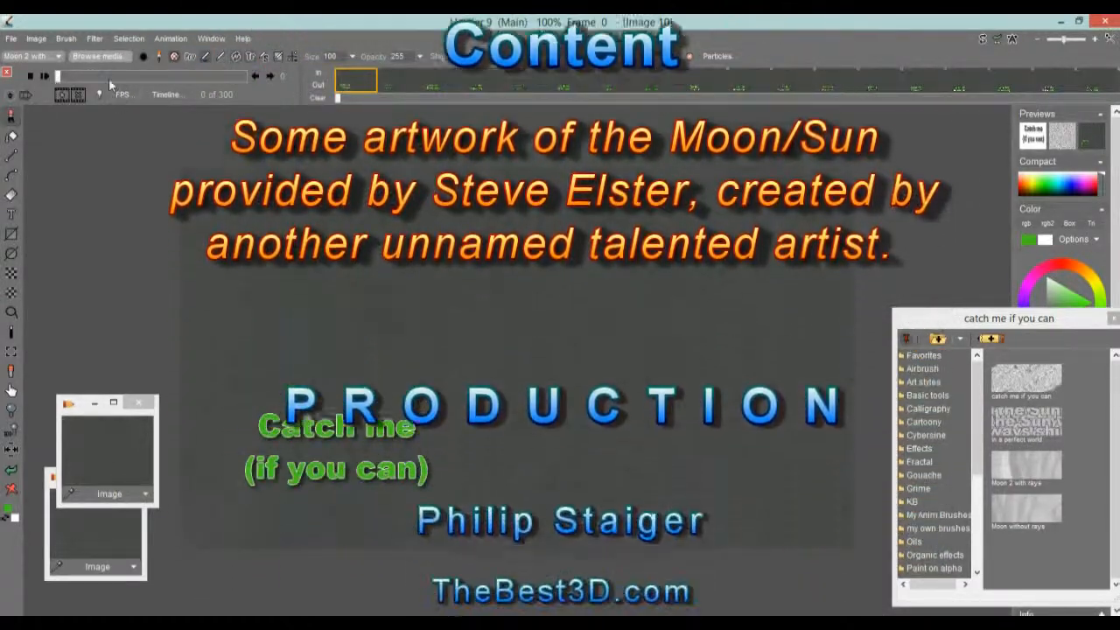